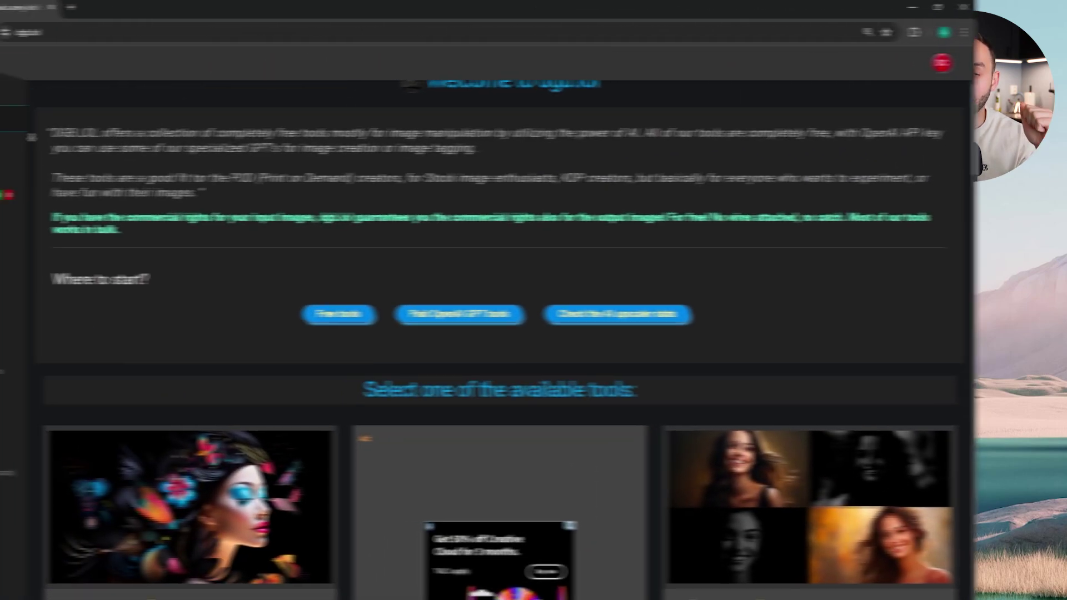
scroll(122, 138, down, 3)
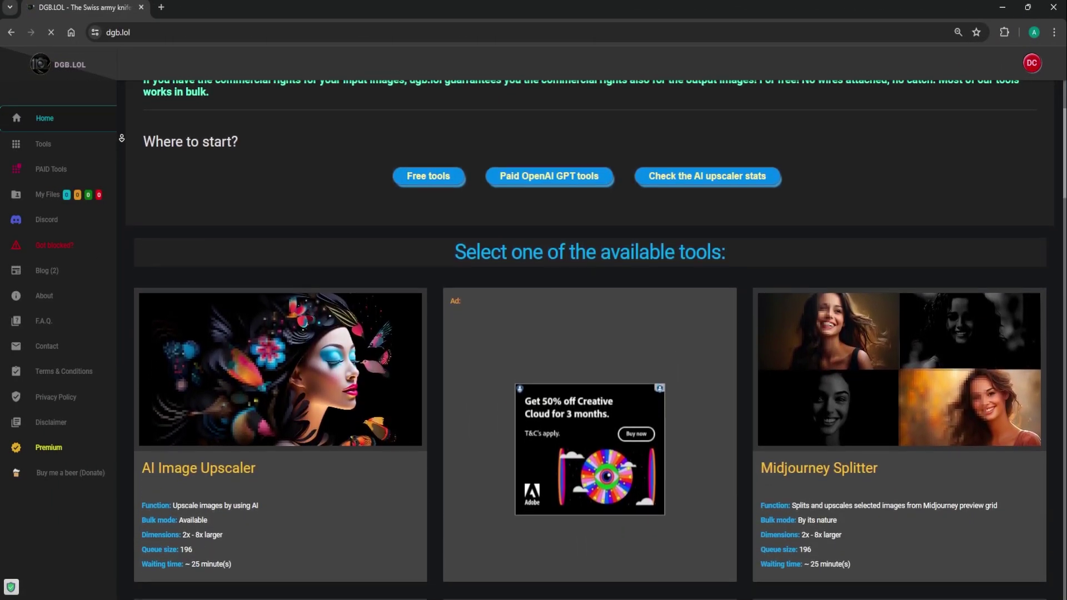
scroll(122, 138, down, 3)
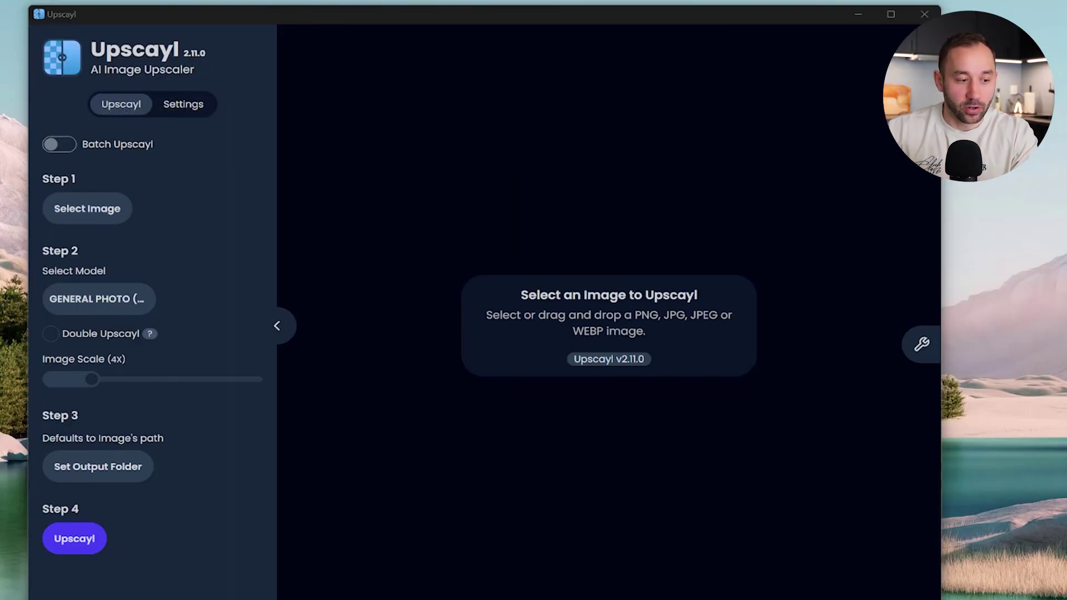
- Load the RealCat image into Upscayl and upscale it from 1024x1024 to 4096x4096 with the General Photo model
drag(311, 433, 518, 306)
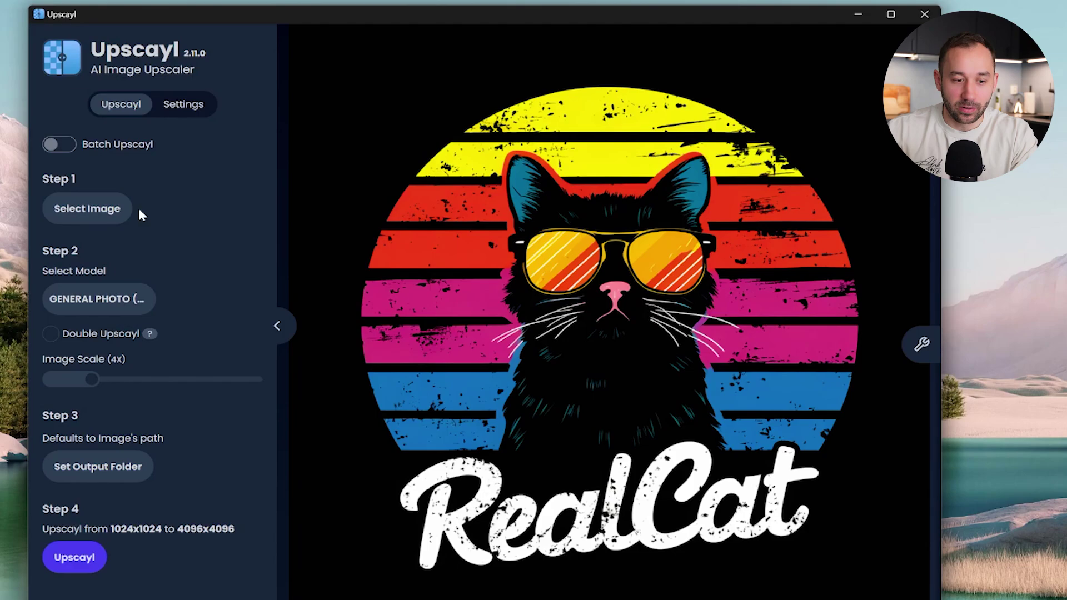
click(75, 558)
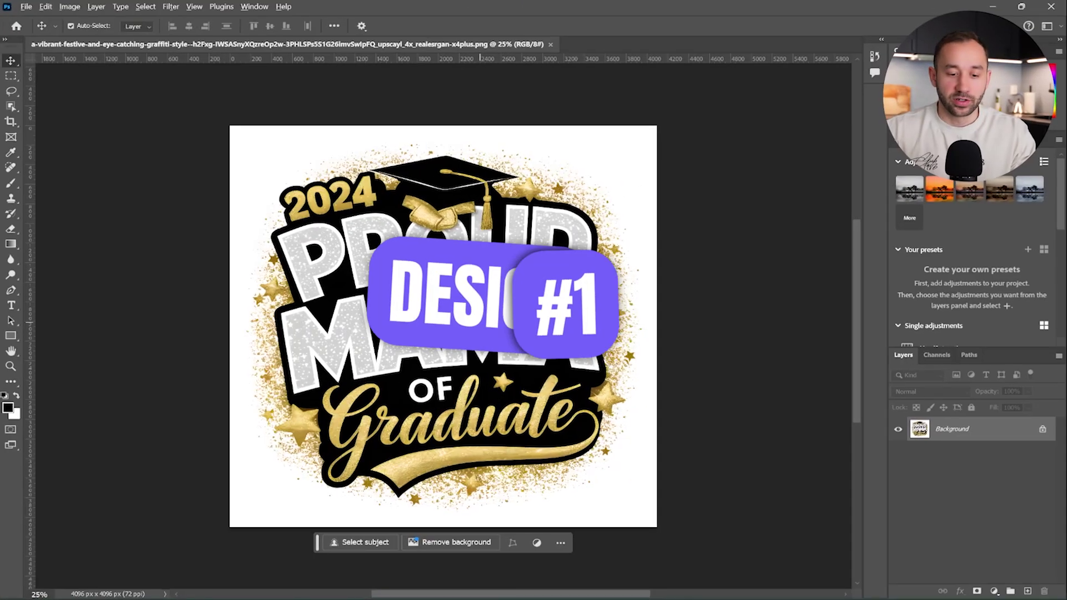
- Switch to Photoshop and remove the background of the Proud Mama of Graduate 2024 design automatically
scroll(480, 322, up, 1)
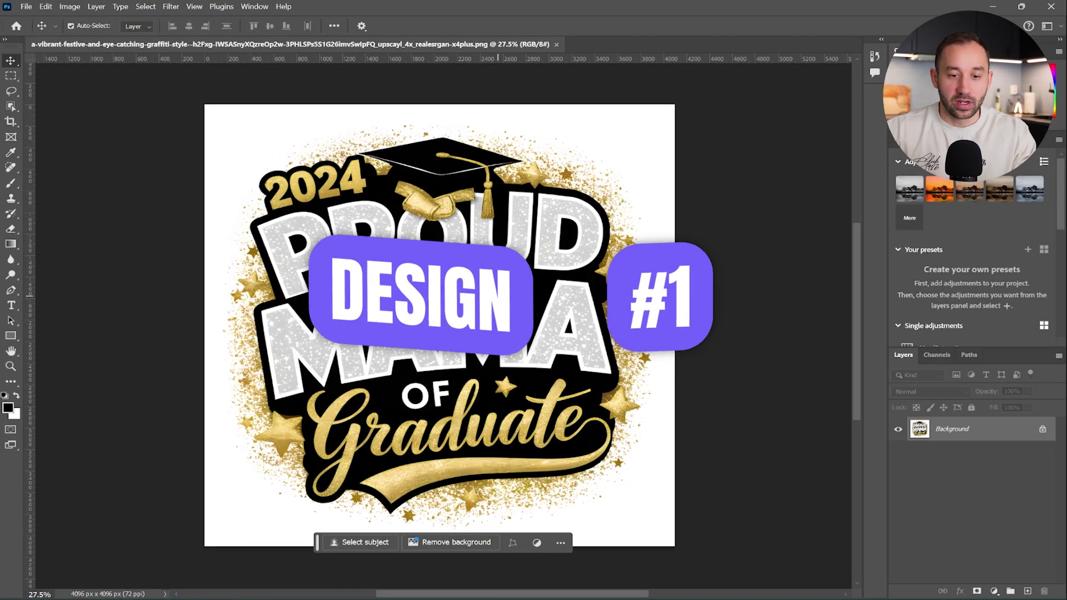
scroll(439, 325, down, 1)
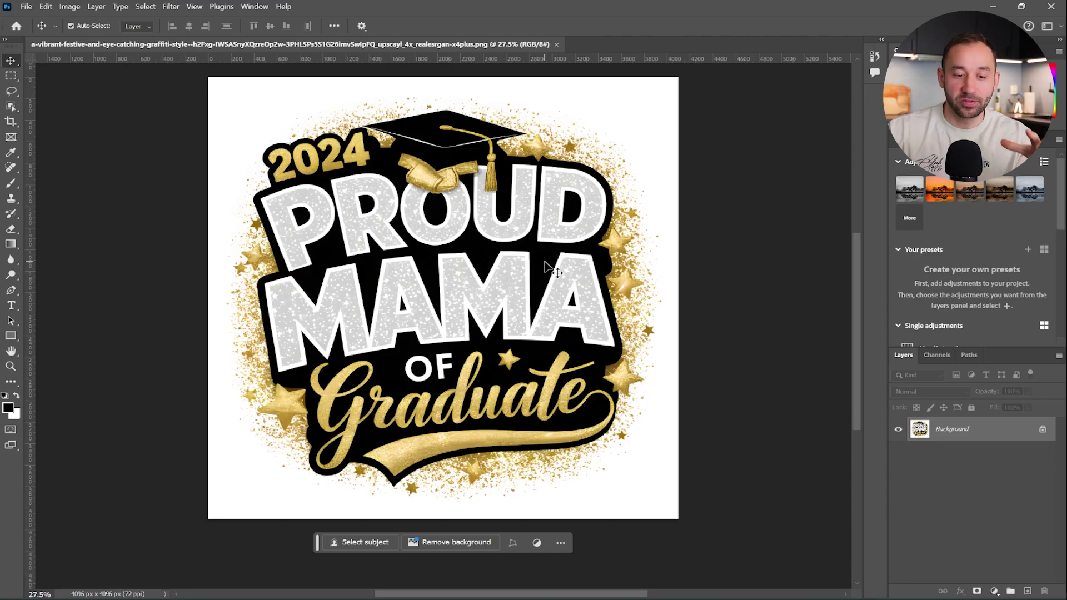
scroll(572, 233, up, 8)
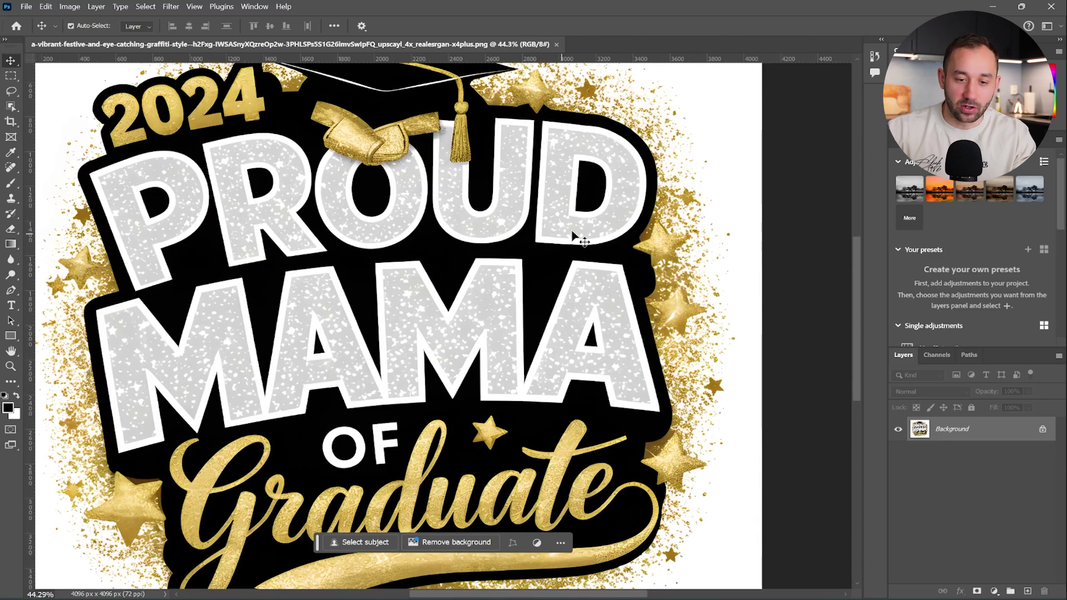
scroll(577, 242, up, 3)
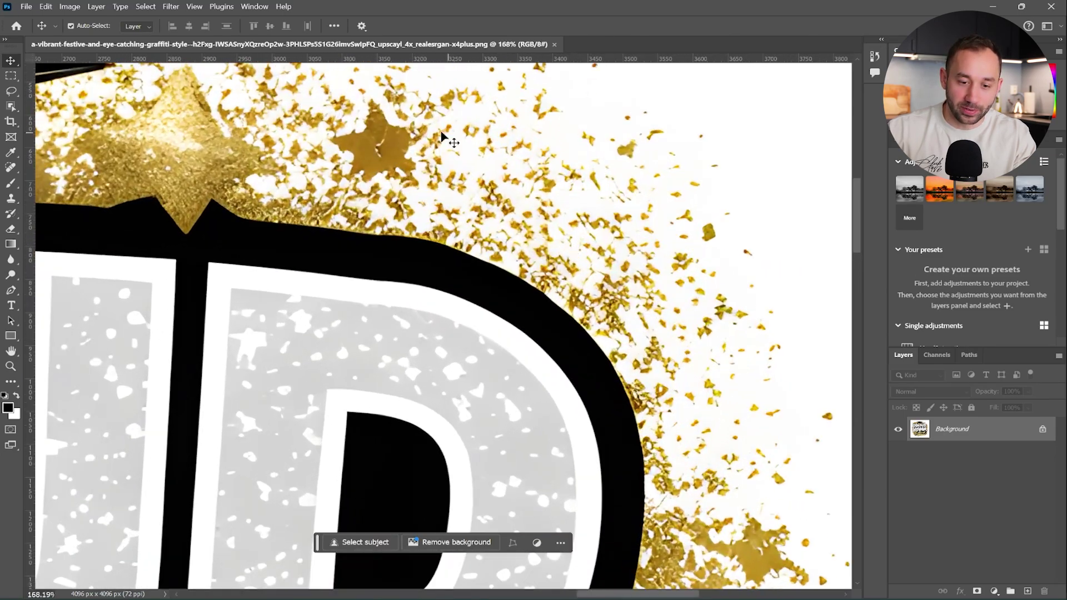
scroll(554, 250, down, 5)
drag(682, 389, 603, 183)
scroll(492, 342, down, 5)
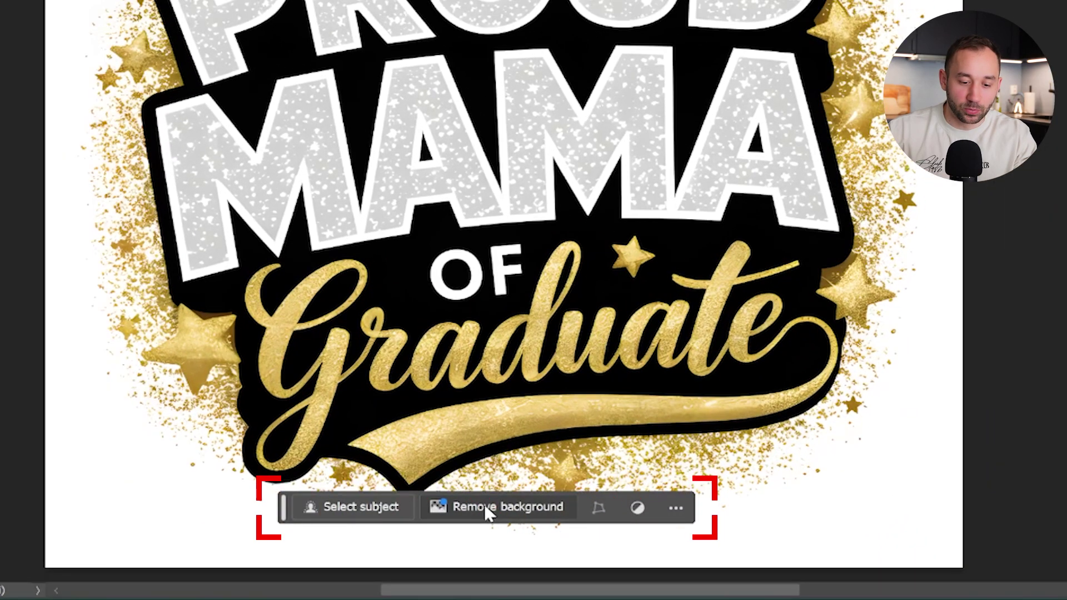
click(485, 506)
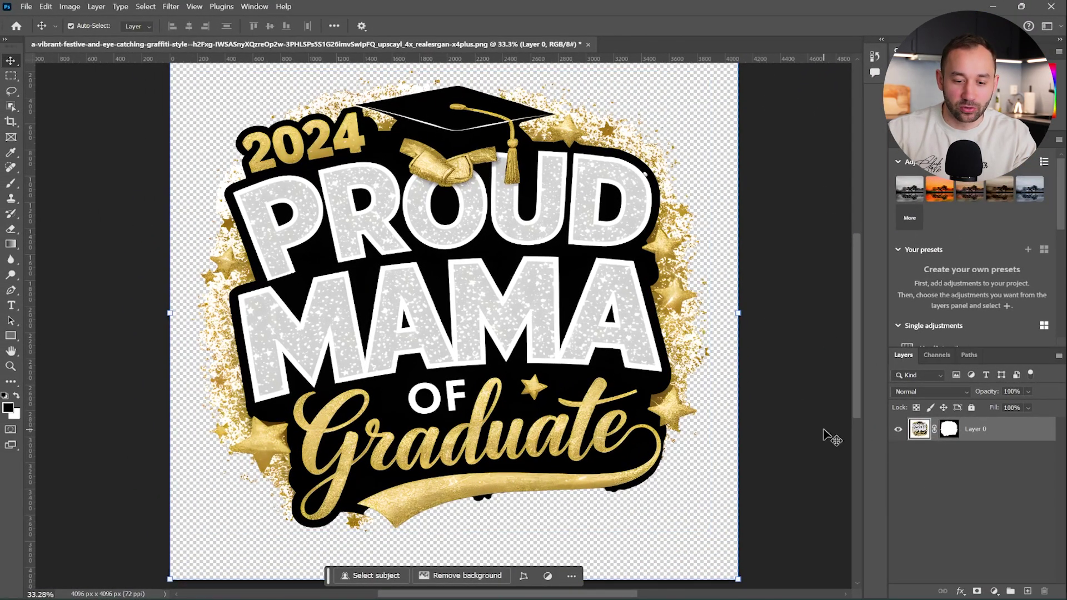
- Add a Solid Color fill layer in dark grey 474747 and place it beneath the design layer
click(994, 590)
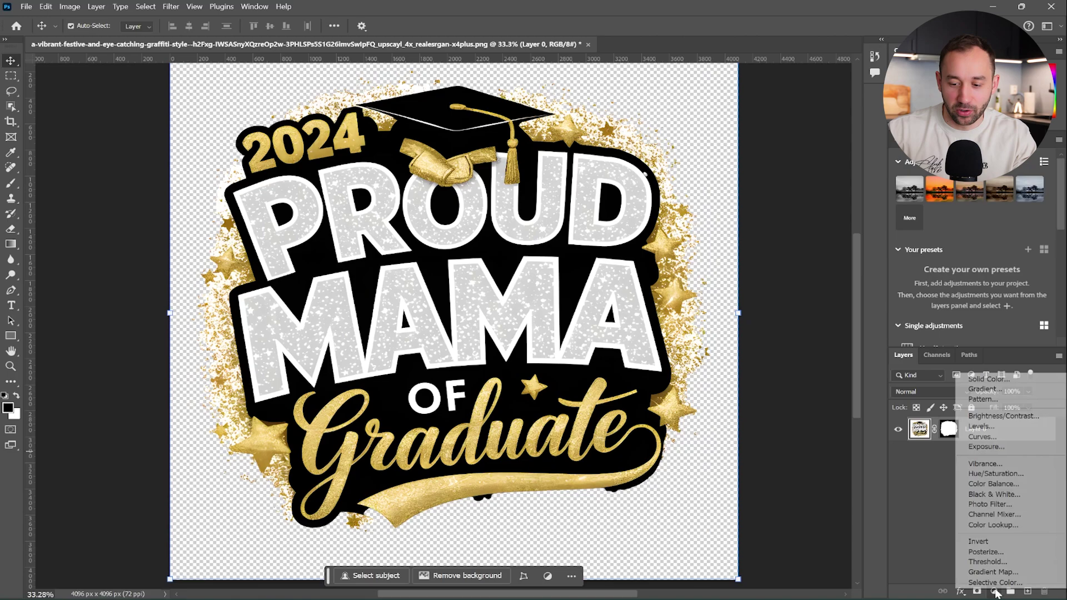
click(977, 382)
drag(517, 266, 447, 266)
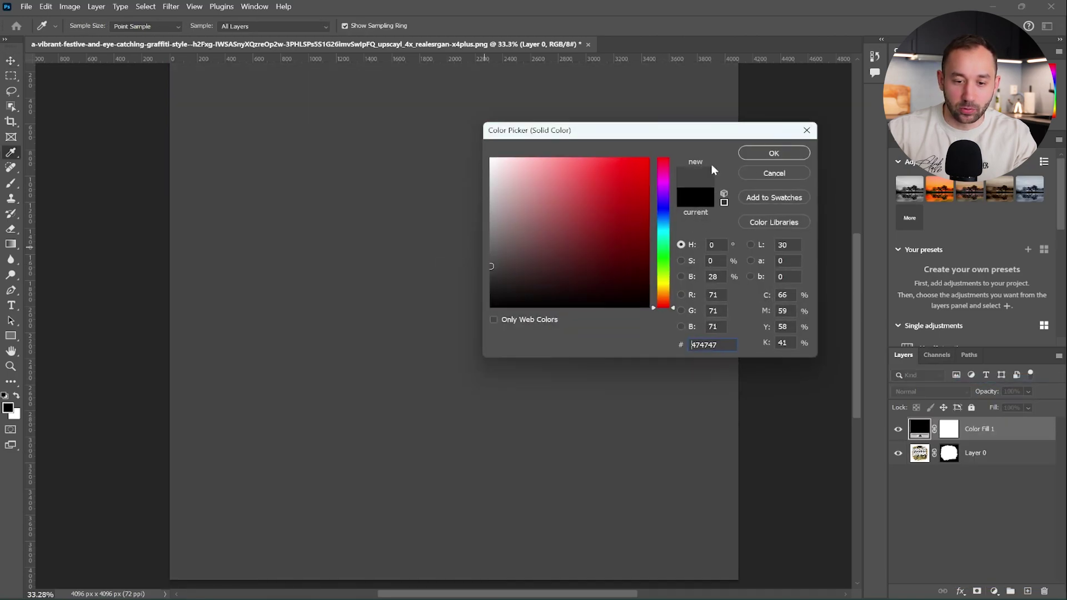
click(773, 153)
drag(983, 430, 976, 460)
click(816, 248)
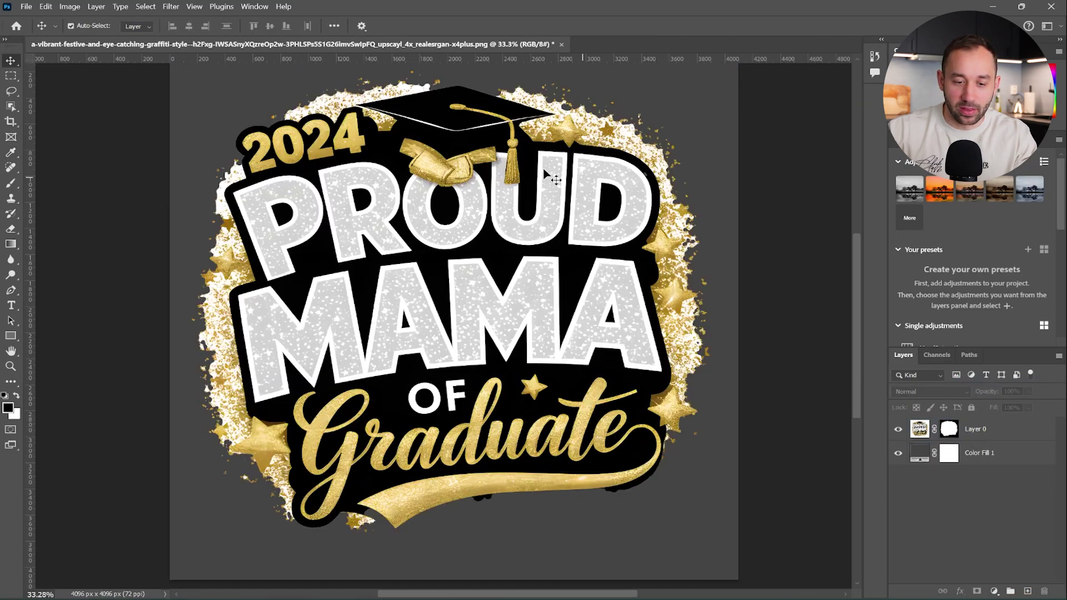
- Examine the cutout edges and gold glitter around 2024 and the lower-left star against the grey background
scroll(362, 85, up, 10)
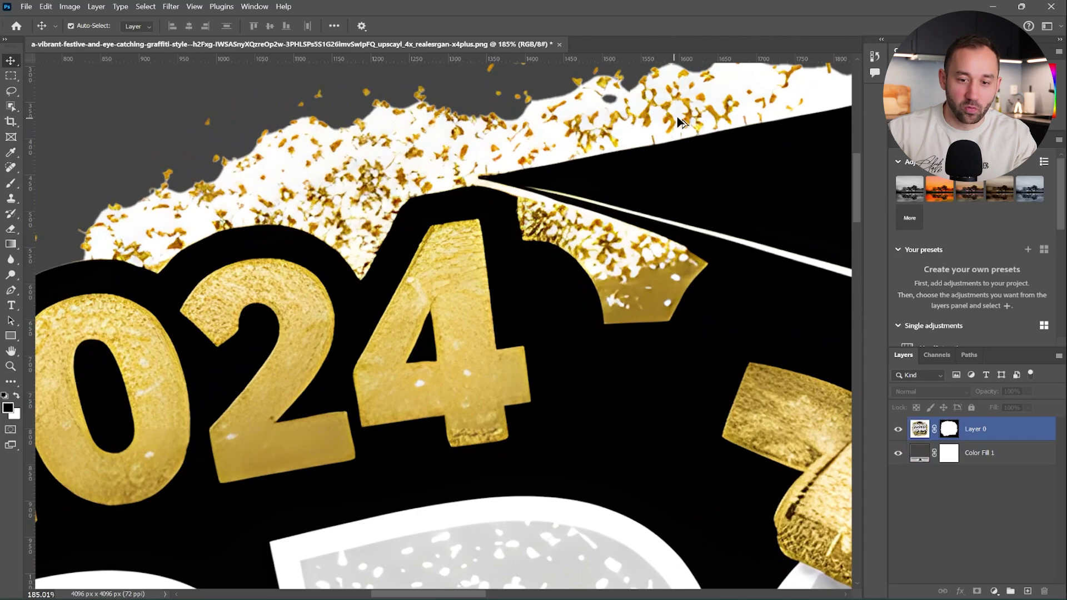
scroll(687, 140, down, 5)
drag(338, 395, 574, 88)
drag(473, 472, 595, 78)
drag(511, 550, 490, 321)
scroll(482, 222, up, 4)
scroll(478, 221, down, 7)
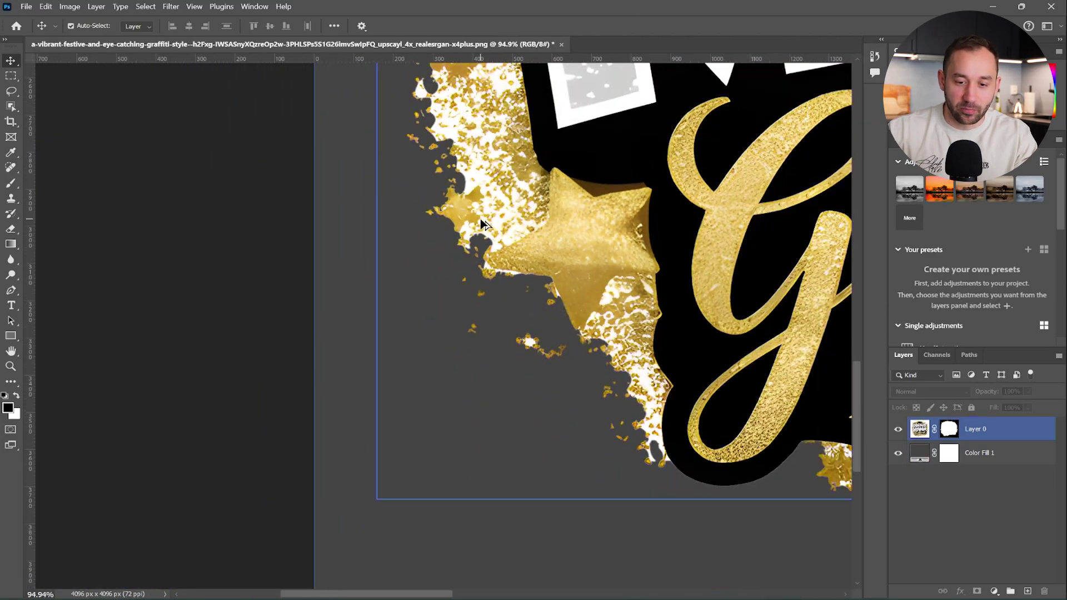
scroll(406, 324, down, 5)
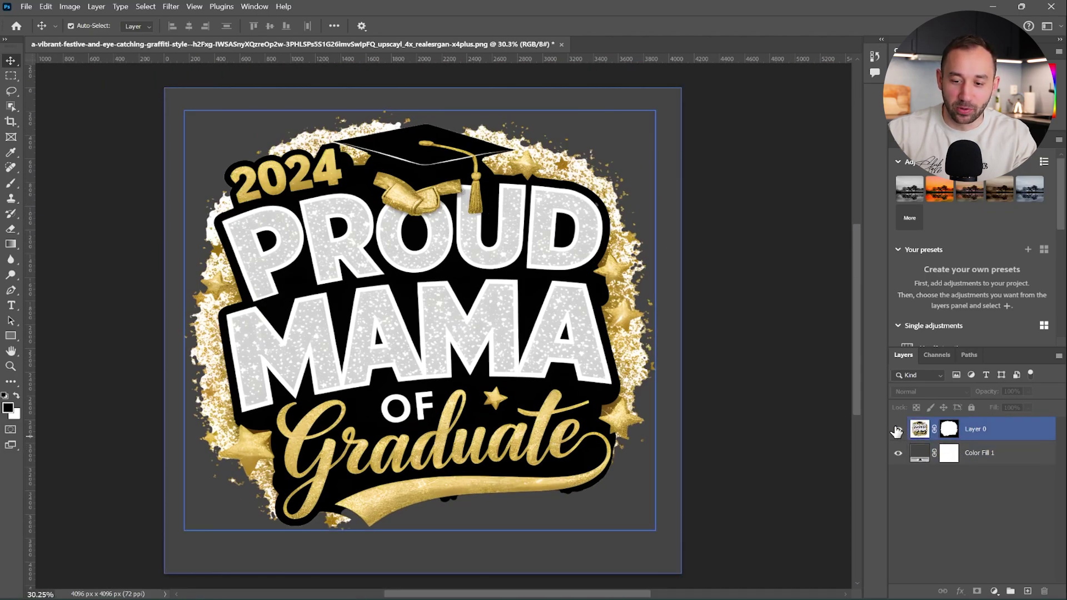
- Toggle the design layer's visibility off and on, then delete the layer mask from Layer 0
click(898, 430)
click(897, 430)
click(949, 429)
click(1044, 591)
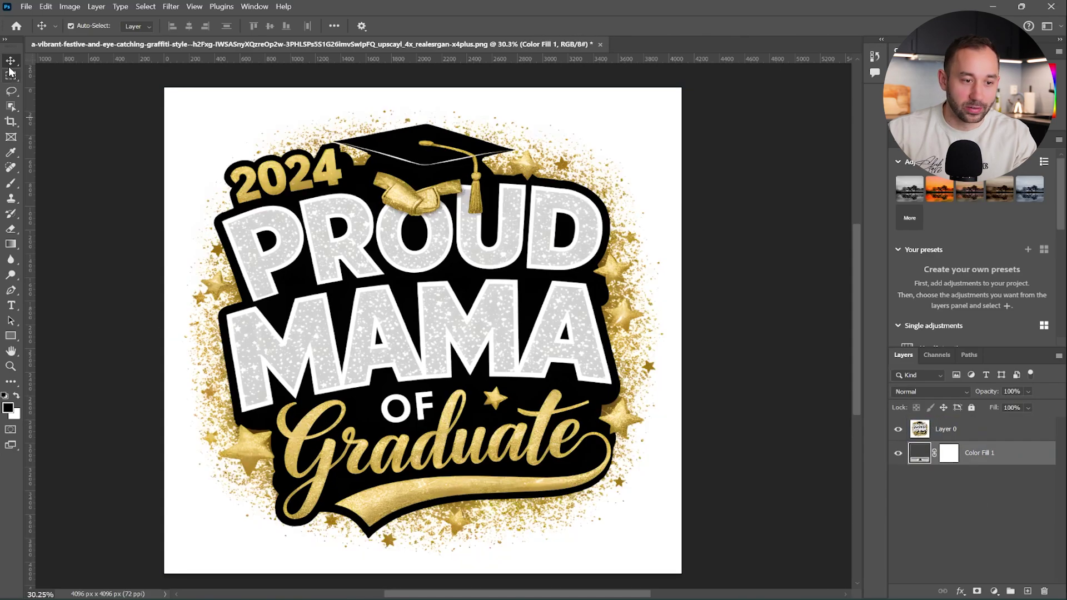
- Examine the gold glitter, stars and black outline around the whole design up close on its white background
click(313, 165)
scroll(373, 189, up, 2)
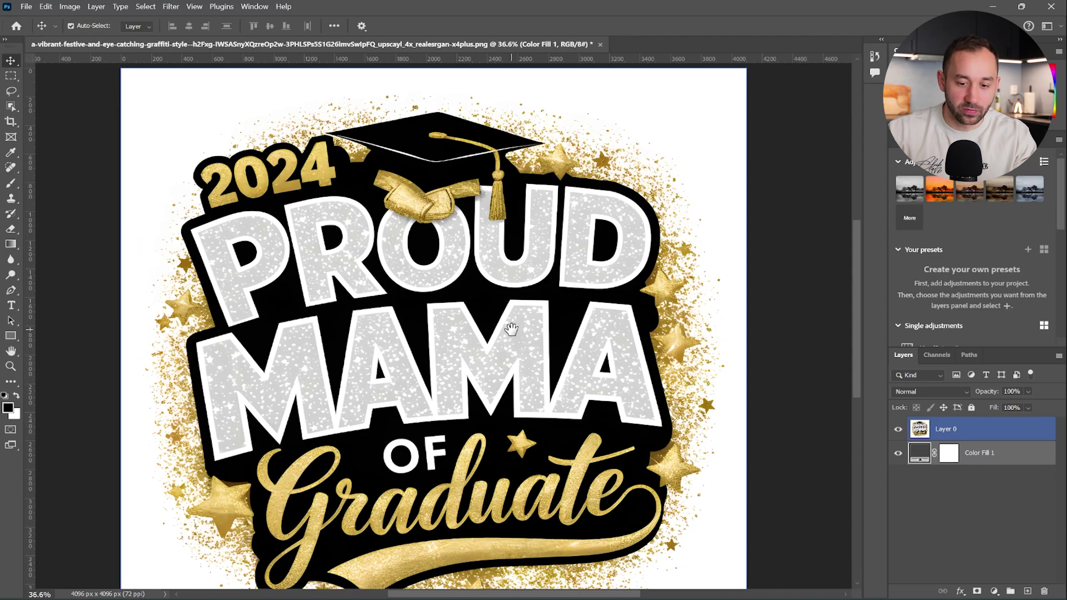
drag(511, 329, 581, 351)
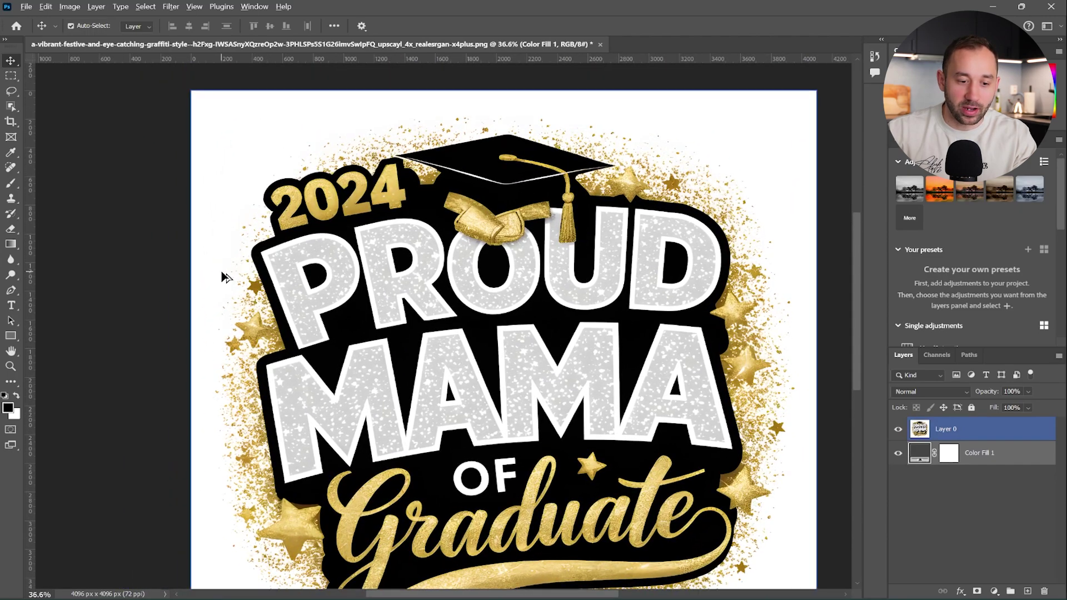
scroll(225, 276, up, 5)
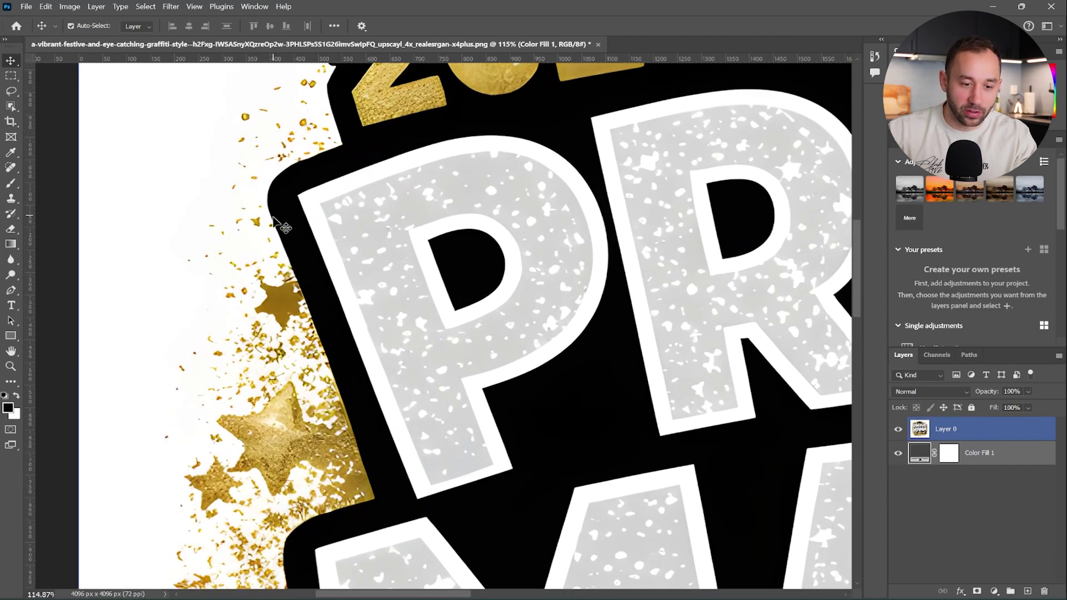
scroll(295, 540, down, 4)
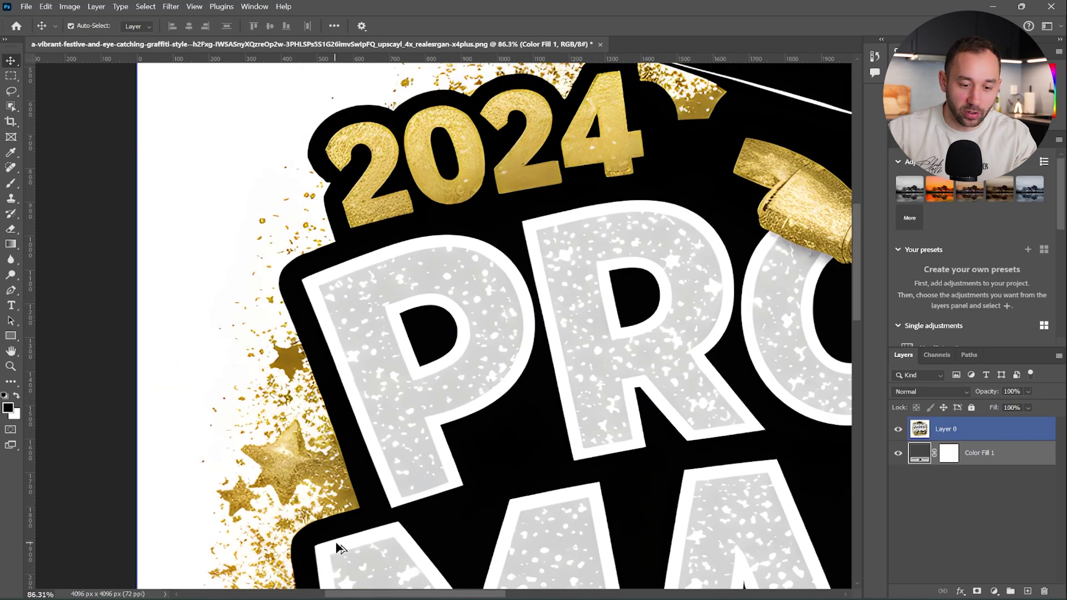
drag(589, 236, 167, 175)
drag(805, 281, 520, 135)
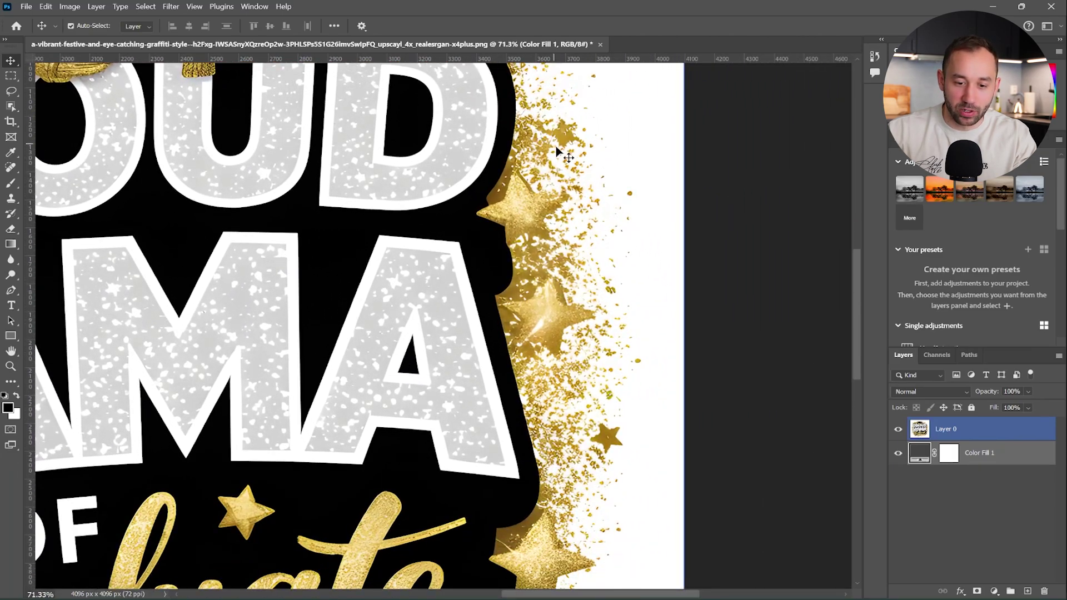
scroll(610, 371, up, 6)
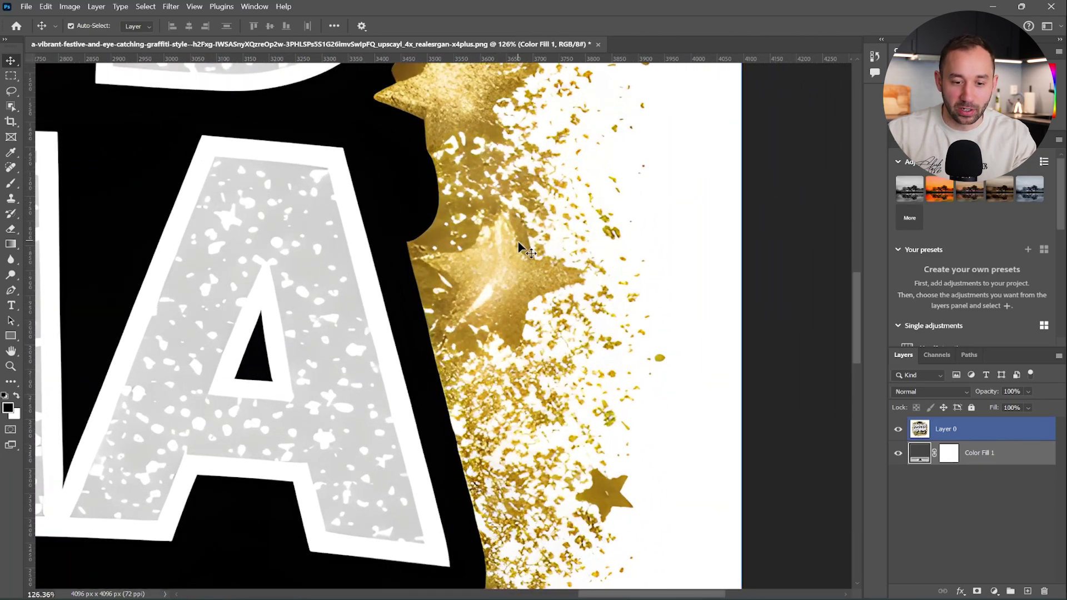
scroll(548, 336, down, 4)
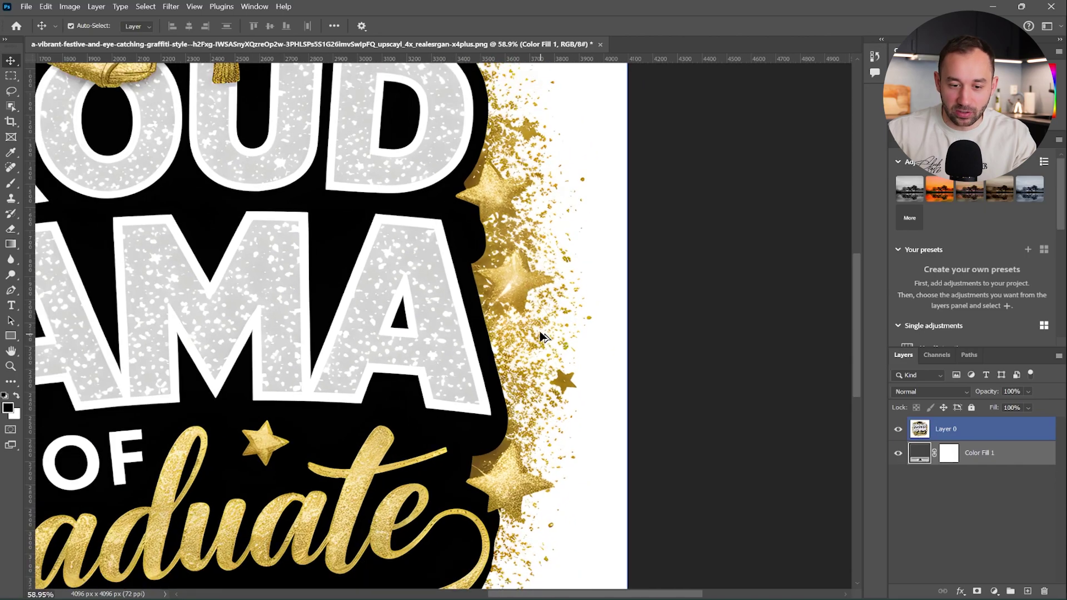
scroll(578, 349, down, 3)
scroll(425, 258, up, 6)
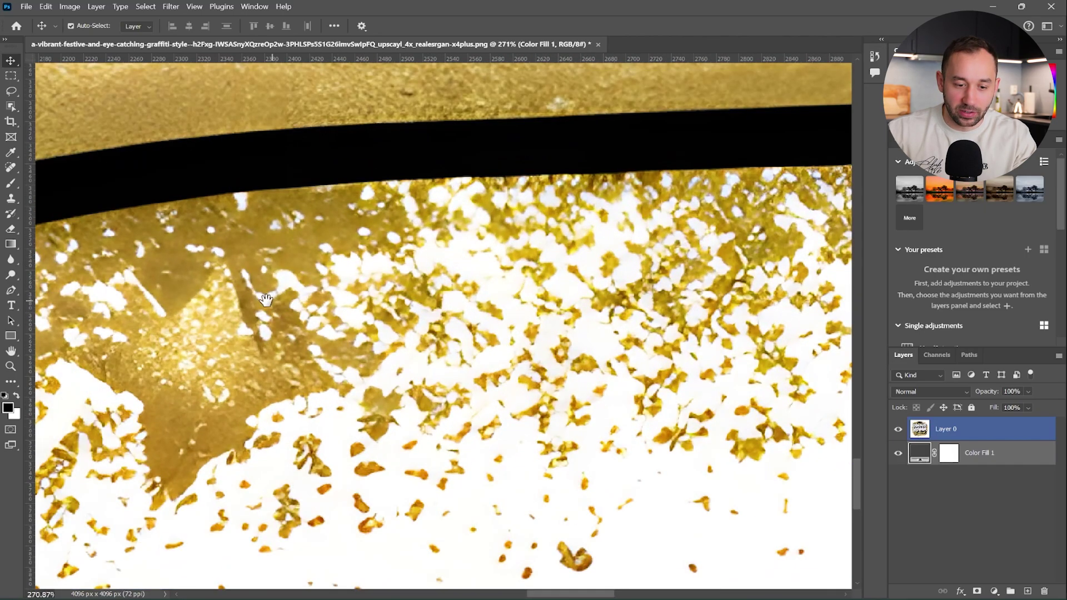
drag(265, 300, 633, 234)
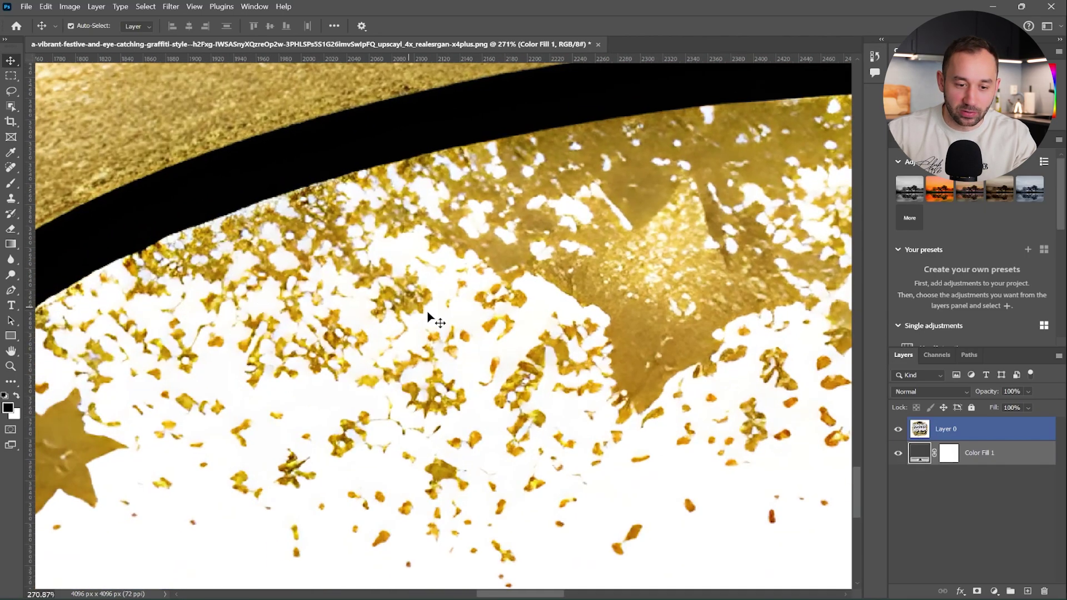
scroll(436, 321, down, 8)
drag(455, 230, 444, 500)
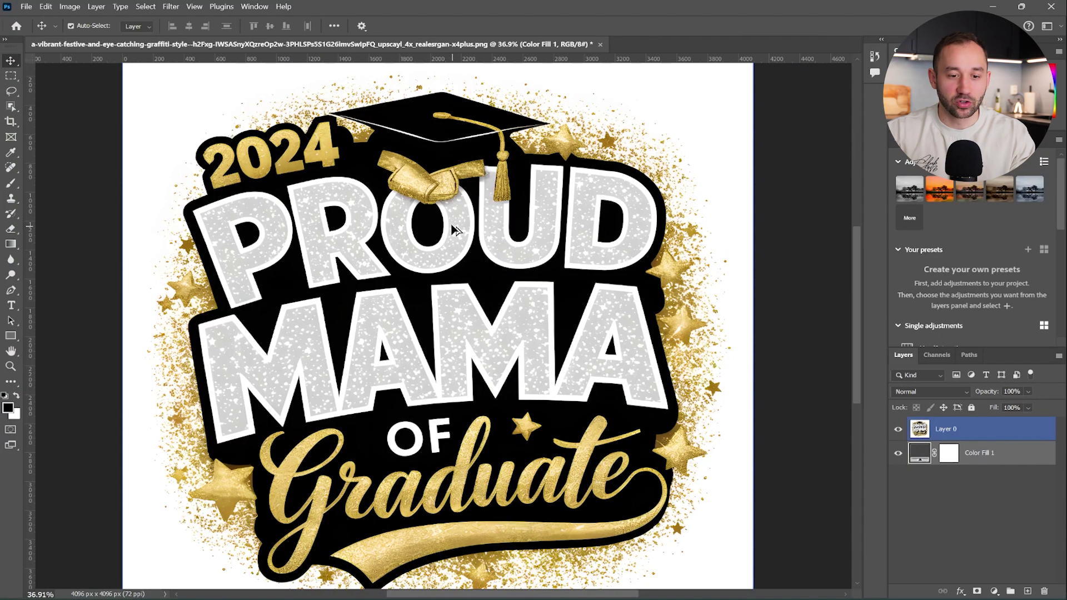
scroll(119, 171, up, 2)
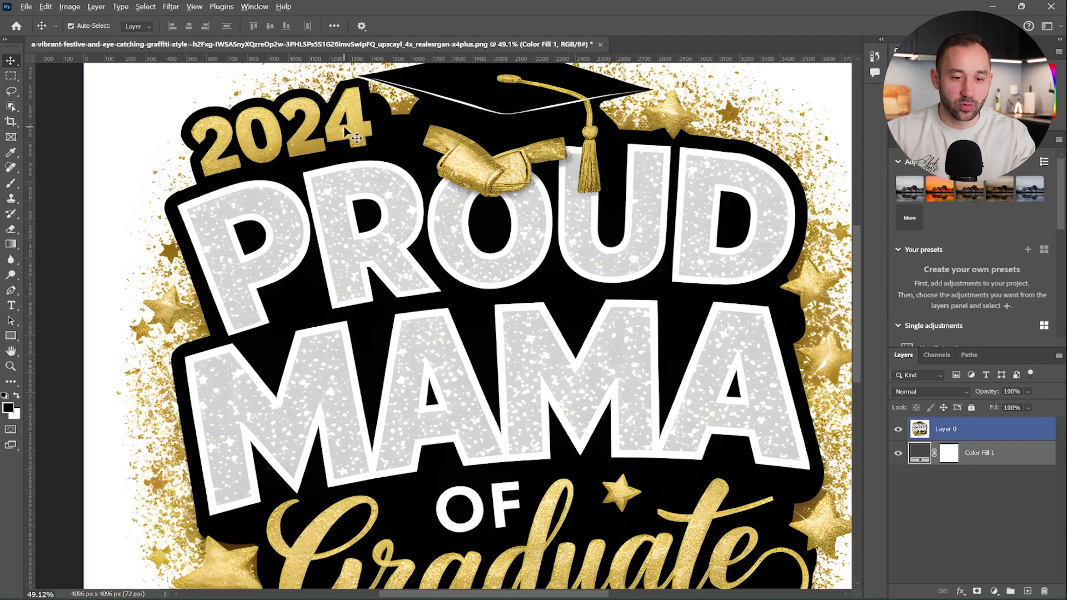
scroll(348, 136, down, 2)
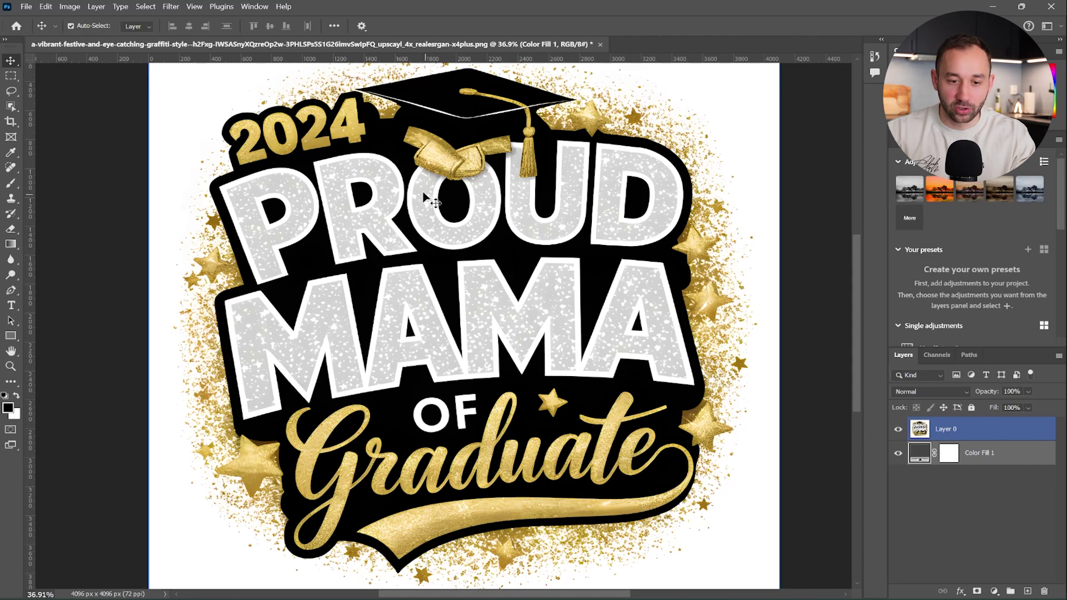
- Activate the Polygonal Lasso tool, ready to outline the design near the P of PROUD
scroll(222, 222, up, 5)
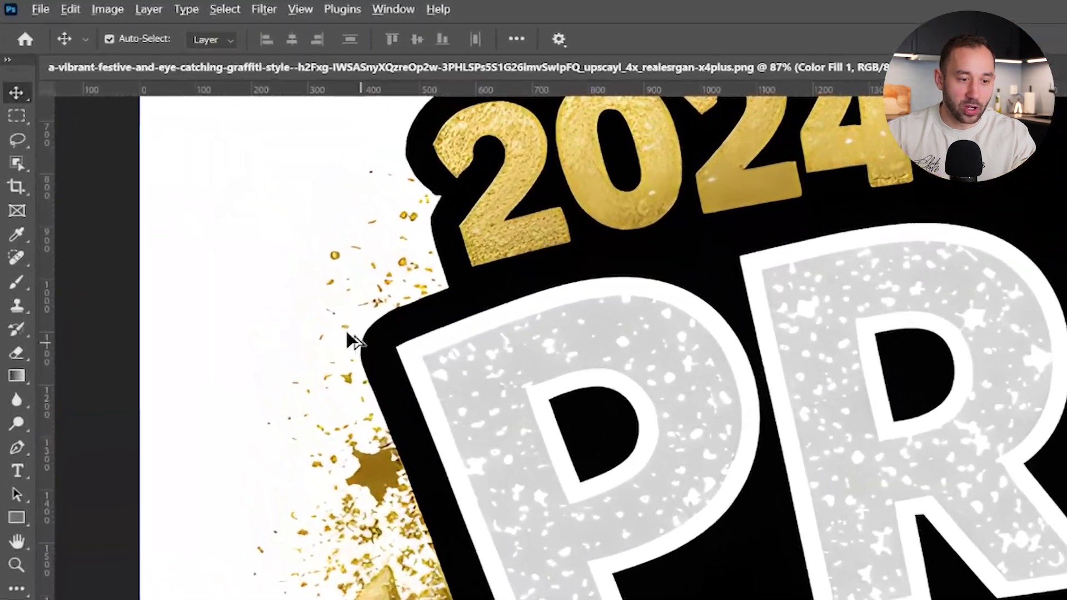
scroll(353, 339, up, 2)
click(17, 138)
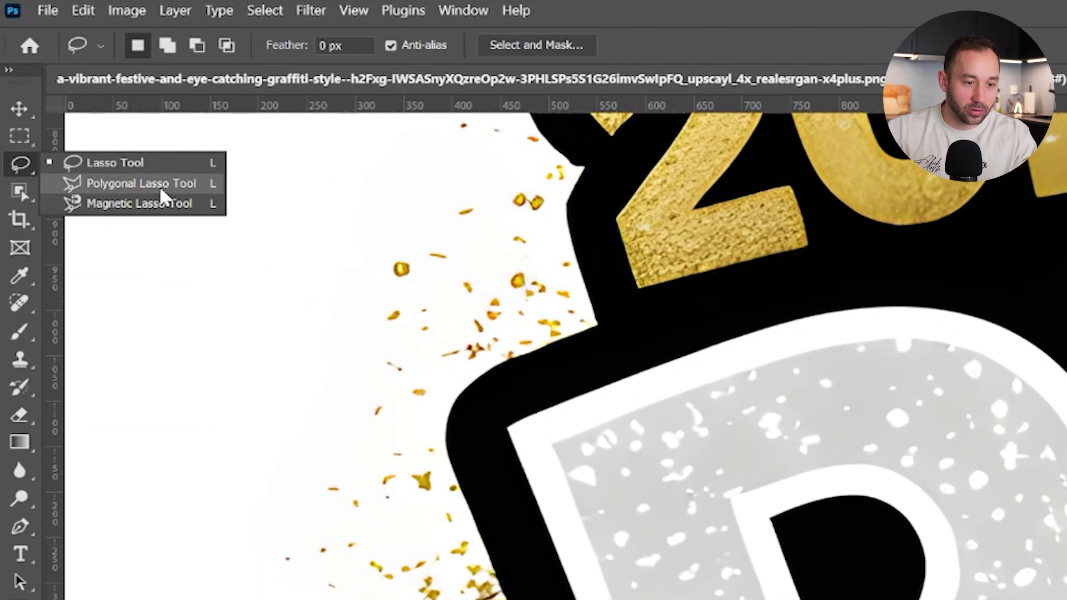
click(22, 162)
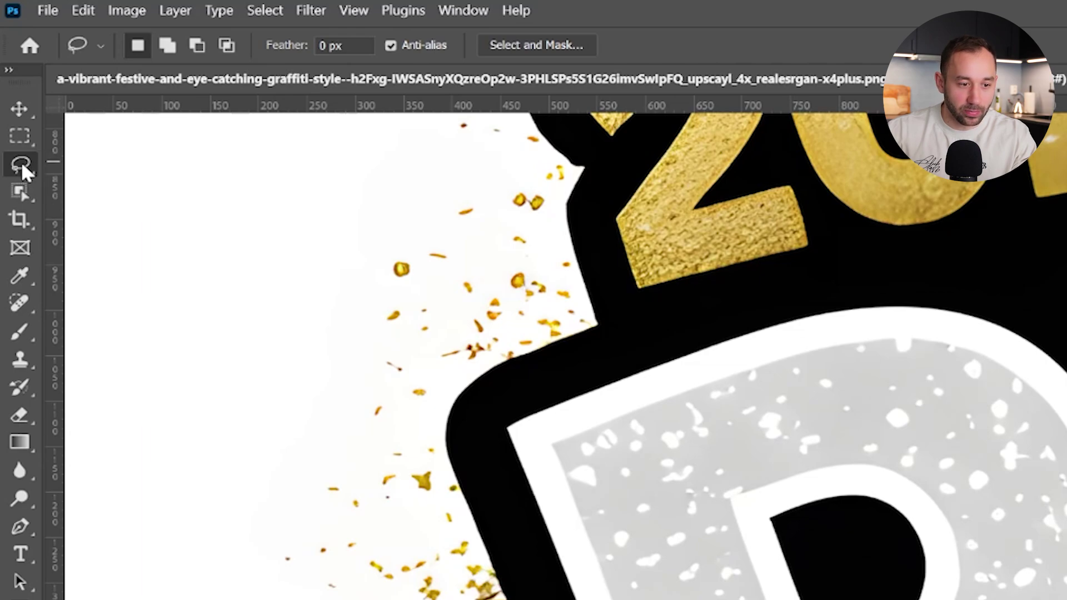
click(23, 166)
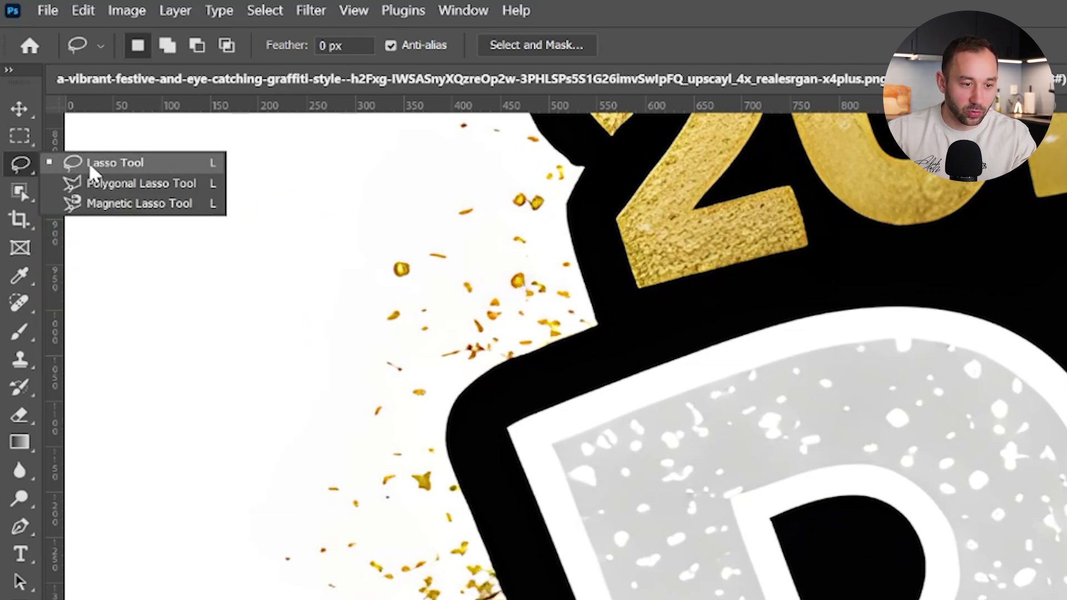
click(133, 185)
- Start a polygonal selection at the notch between 2024 and PROUD, tracing the black outline around the P's upper-left corner
scroll(547, 285, up, 3)
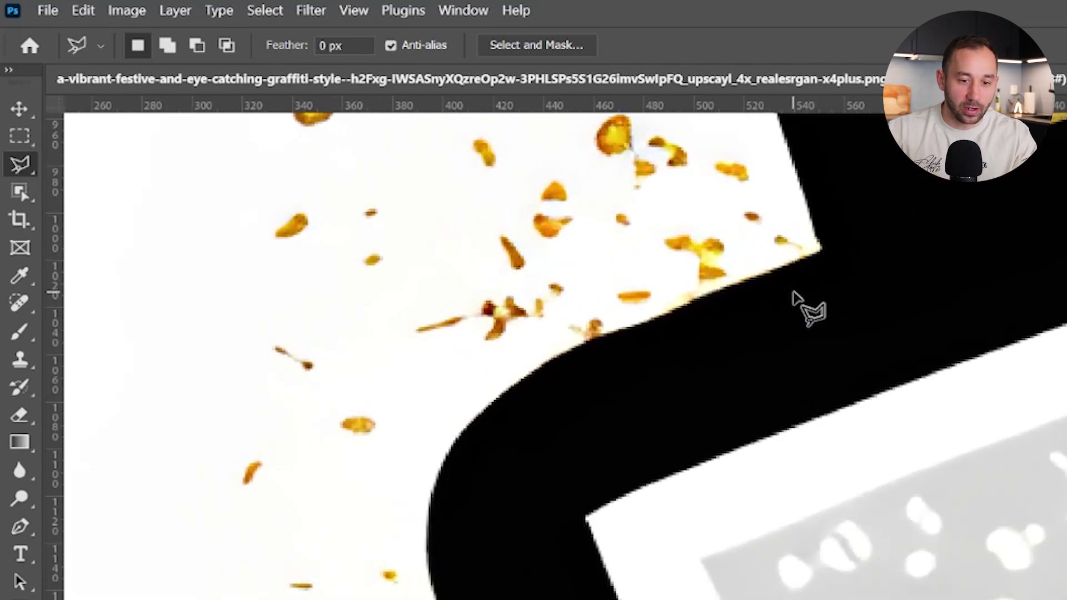
scroll(733, 298, up, 1)
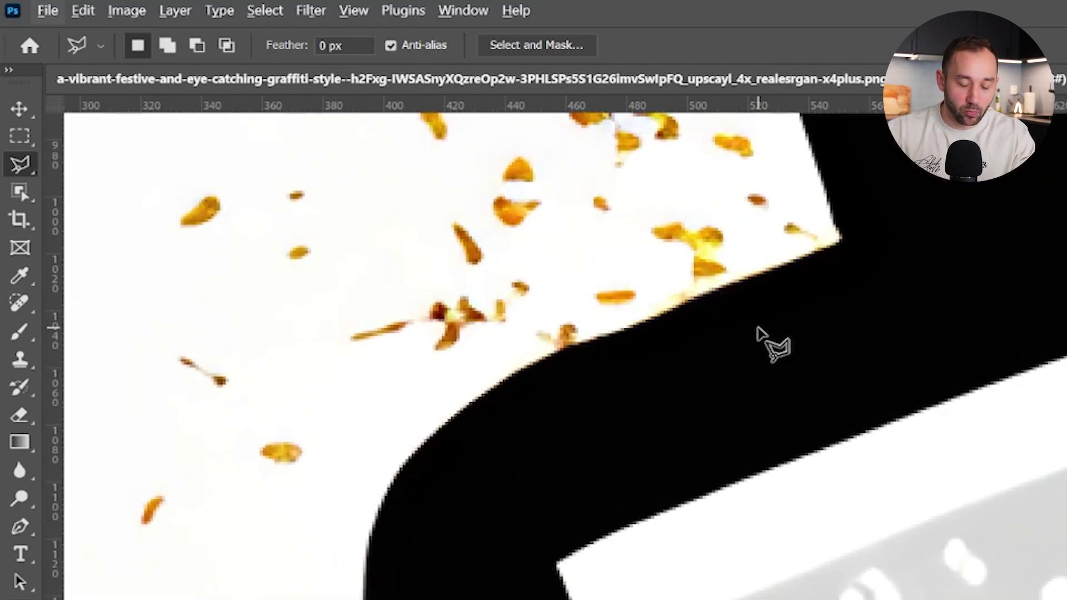
scroll(759, 331, down, 6)
scroll(794, 392, up, 2)
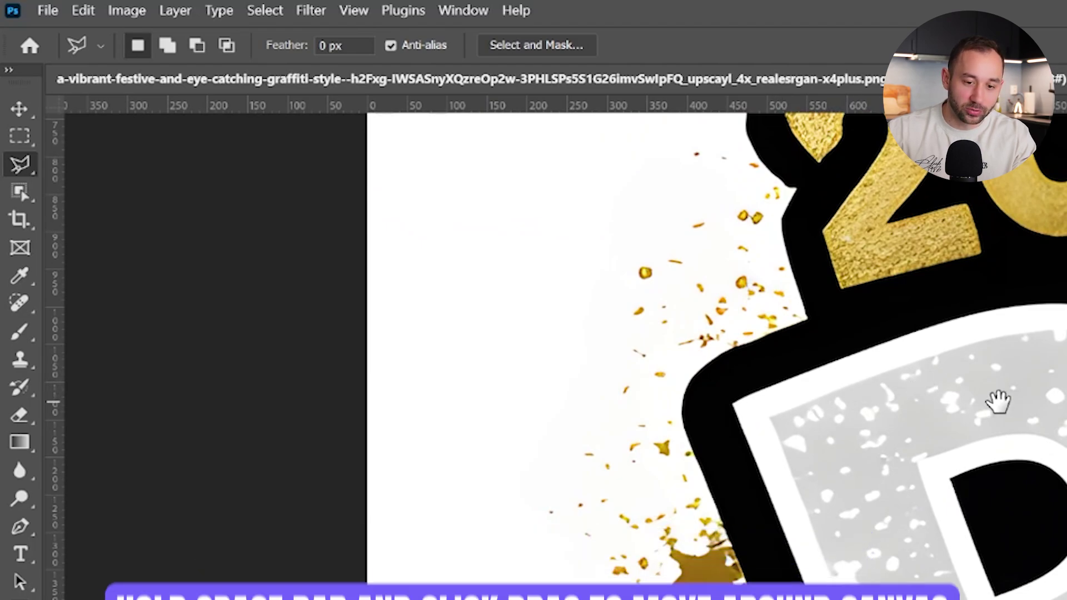
drag(1066, 401, 1066, 593)
drag(548, 599, 691, 599)
scroll(643, 484, up, 5)
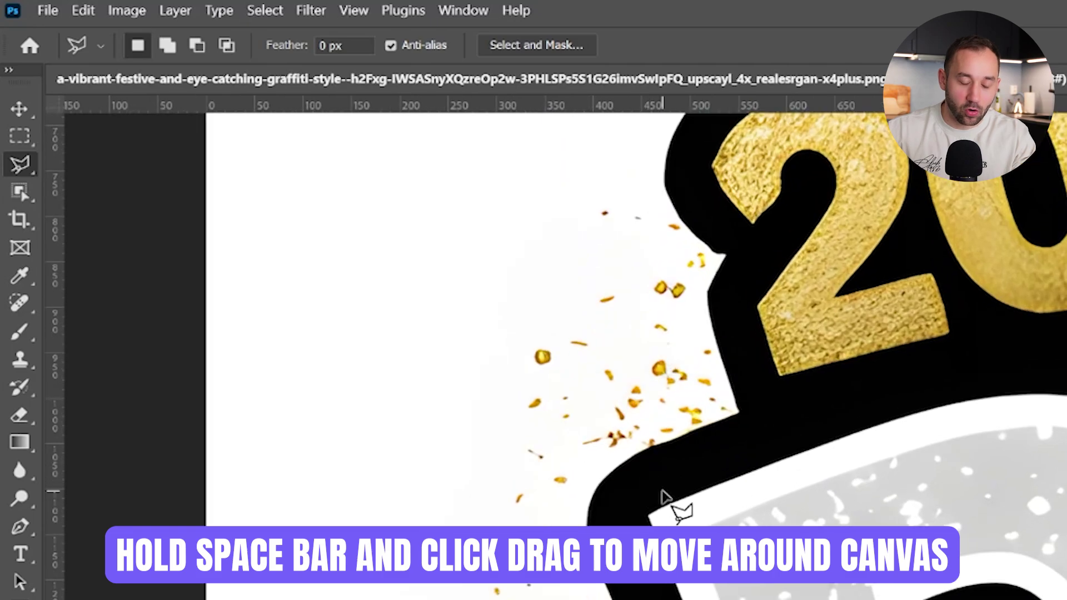
scroll(722, 528, down, 4)
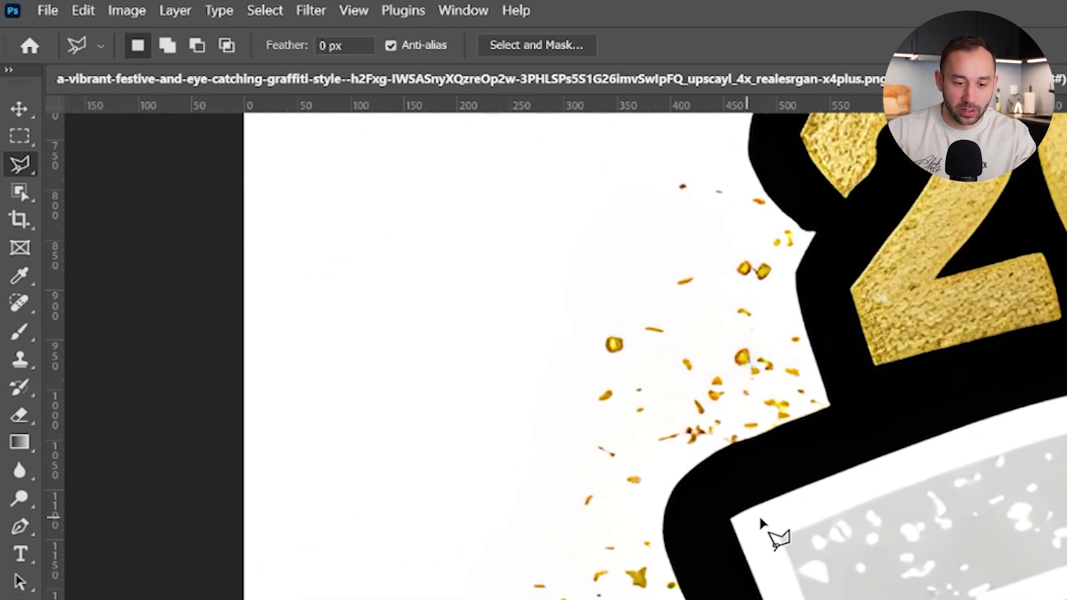
drag(1066, 513, 329, 395)
scroll(312, 324, up, 5)
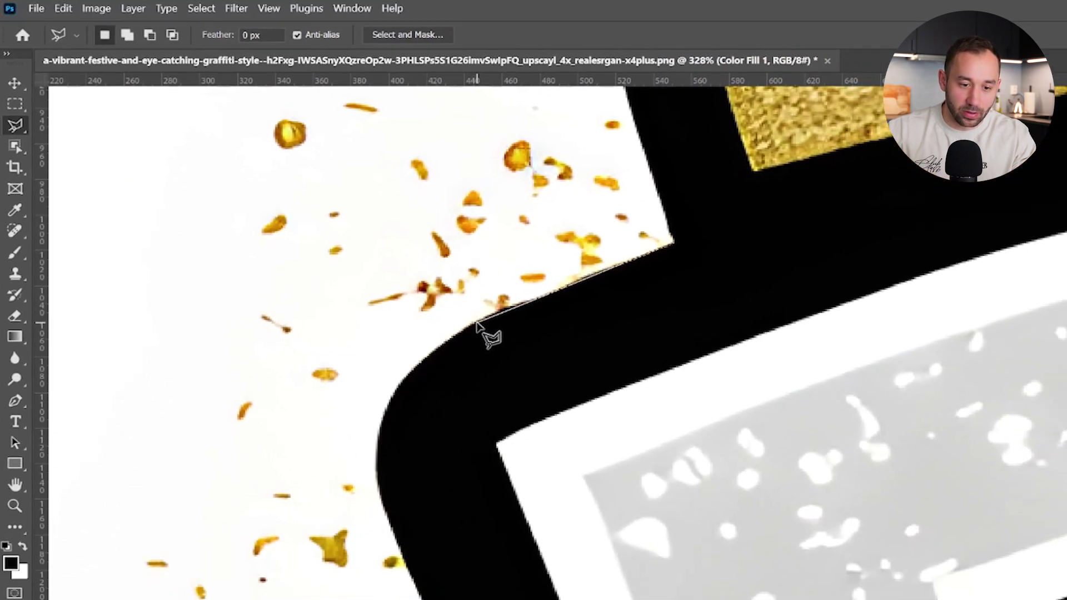
click(628, 425)
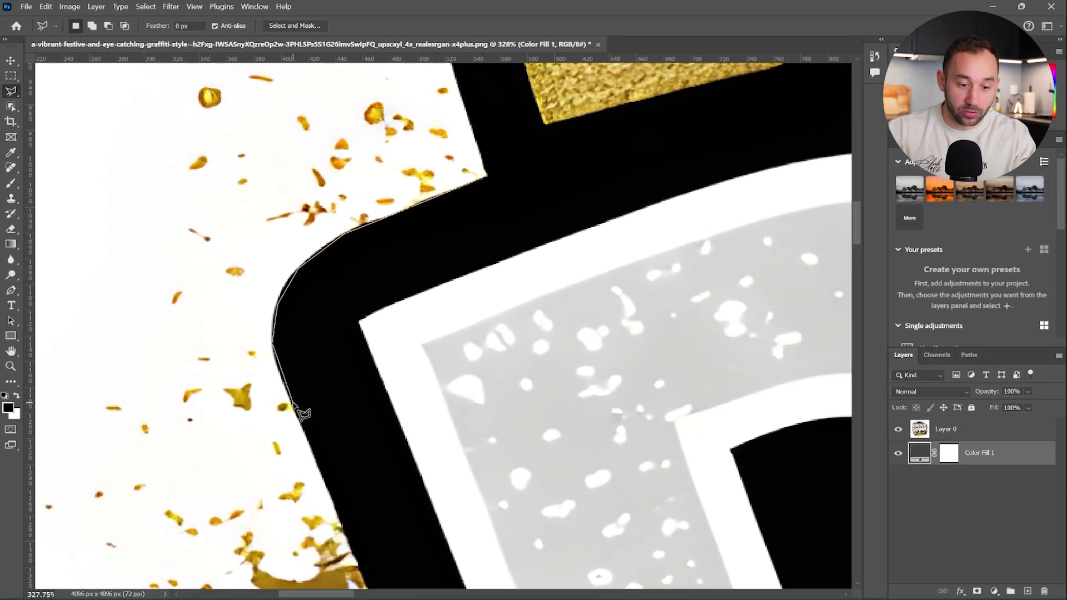
click(293, 402)
- Continue the selection down the left edge of the P's black outline to the notch above MAMA
scroll(300, 412, down, 3)
scroll(301, 411, up, 3)
scroll(410, 398, down, 2)
scroll(383, 355, up, 4)
click(369, 307)
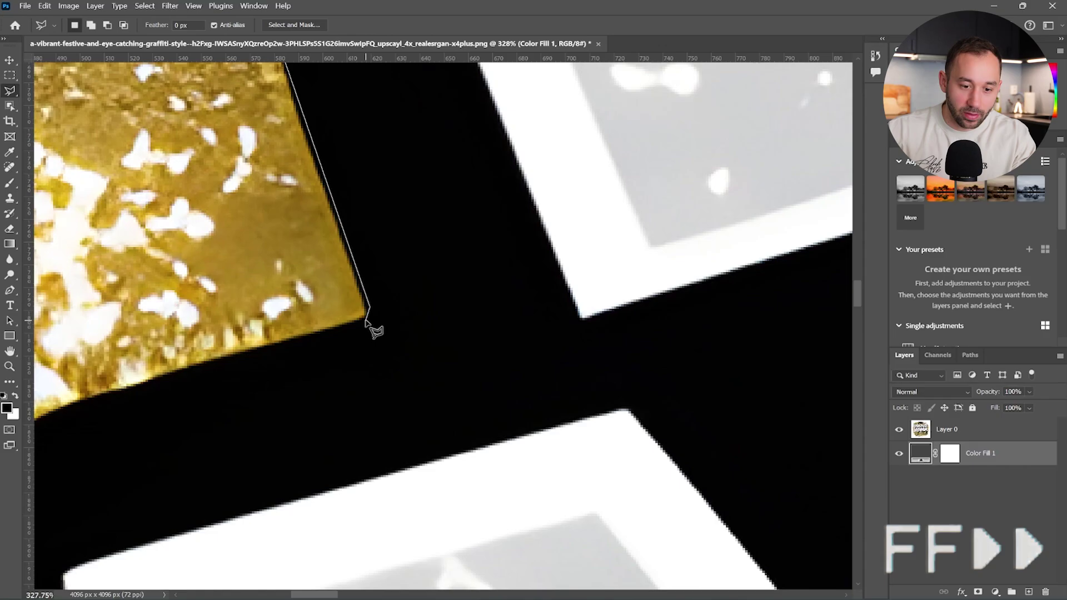
click(366, 321)
- Trace the black outline around the upper-left corner of MAMA's first M and down its left side
drag(366, 320, 722, 192)
click(533, 250)
click(373, 312)
click(294, 375)
click(258, 457)
click(361, 306)
drag(361, 422, 368, 2)
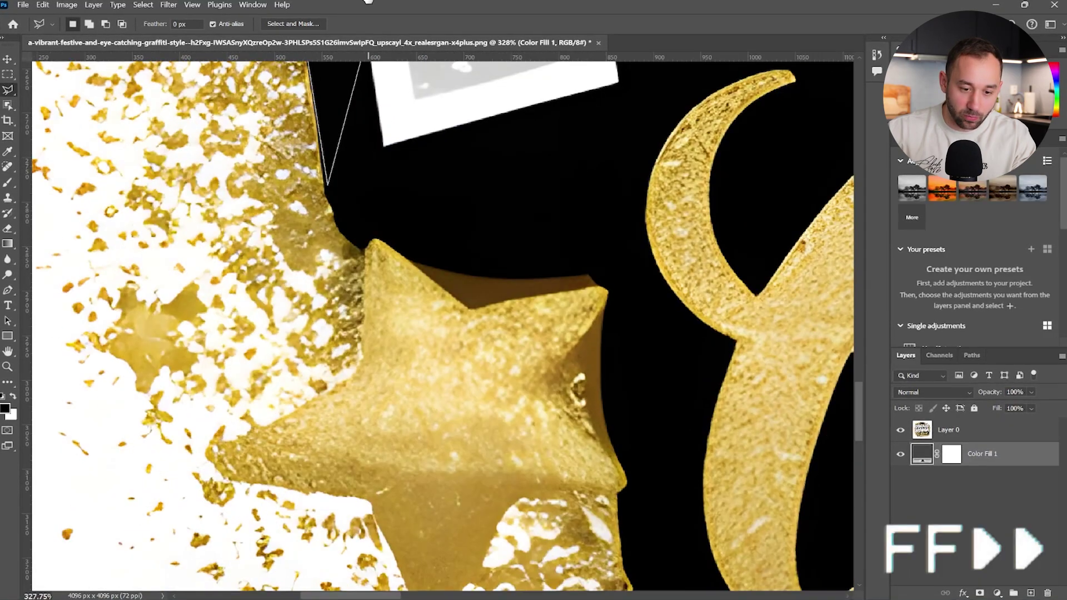
- Continue the outline below the first M and across the top of the large gold star left of Graduate
scroll(358, 186, up, 4)
click(371, 344)
click(452, 348)
scroll(452, 348, down, 3)
scroll(433, 320, up, 3)
click(545, 253)
click(577, 283)
scroll(577, 341, down, 3)
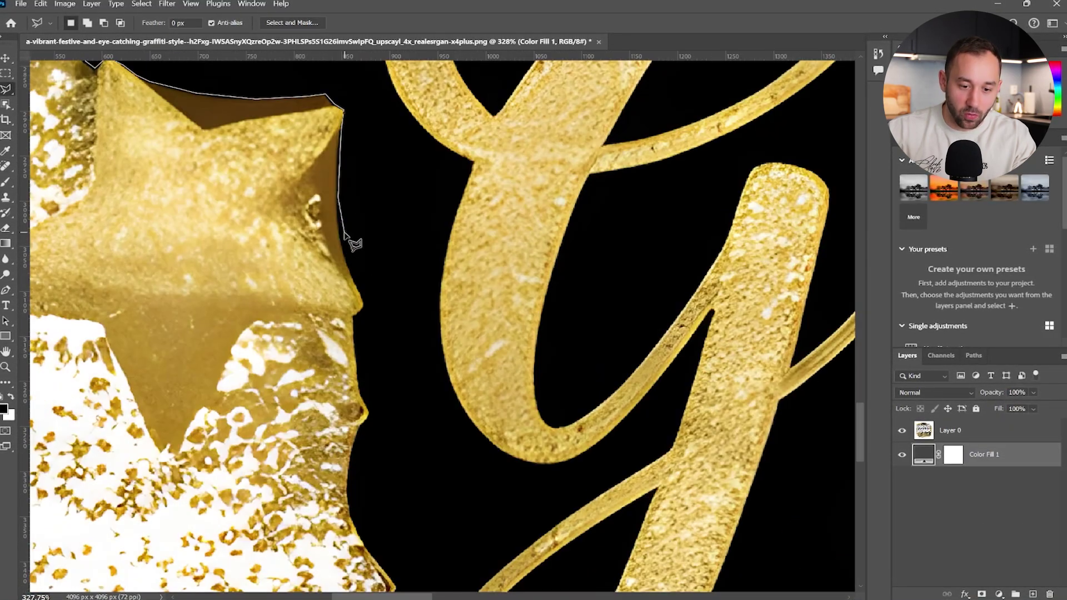
- Trace down the right side of the large star and along the glitter edge beside the Graduate G
click(344, 234)
scroll(429, 322, down, 4)
scroll(429, 322, up, 4)
click(330, 444)
drag(332, 448, 331, 179)
click(303, 244)
click(372, 436)
drag(387, 486, 403, 388)
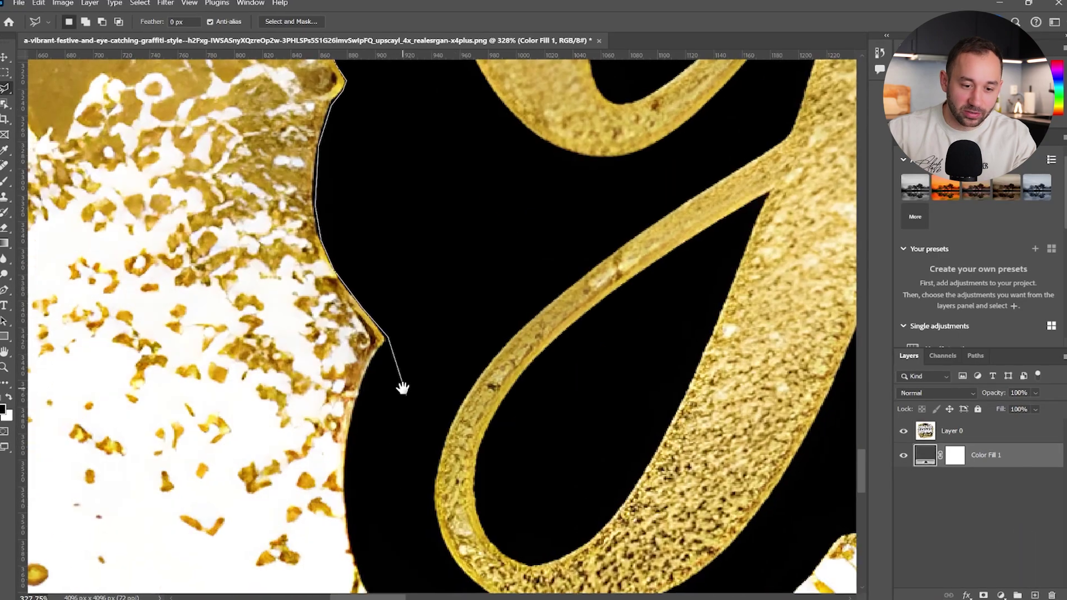
- Follow the black outline down the left side of the G's lower loop
click(369, 362)
click(357, 395)
click(347, 450)
click(345, 493)
click(353, 551)
drag(362, 581, 286, 333)
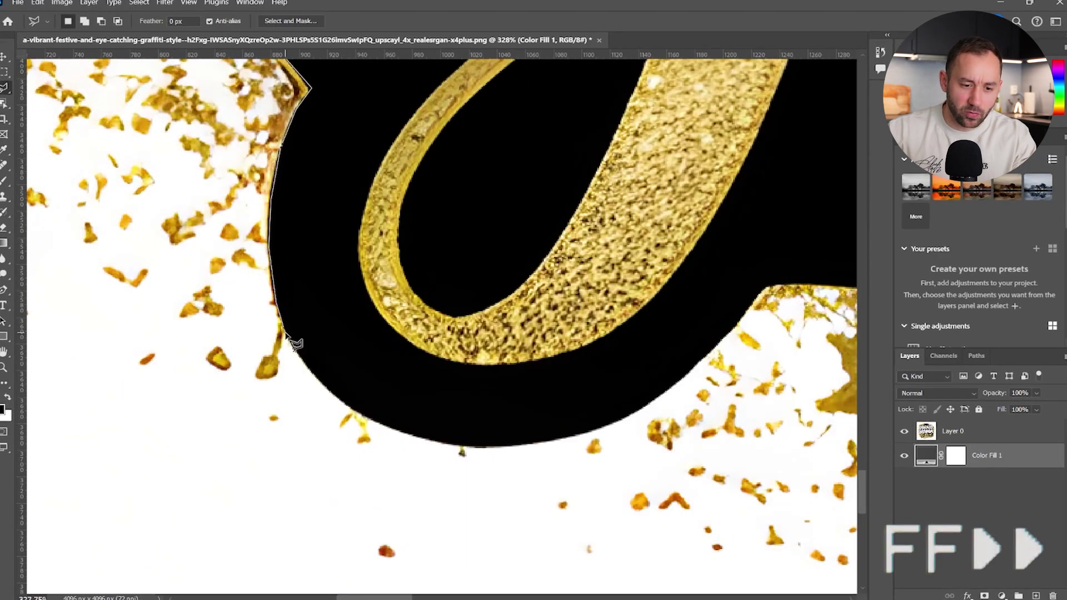
- Trace around the bottom of the G's loop and on to the pointed lower tip of the gold swoosh outline
click(669, 392)
click(741, 322)
click(768, 286)
drag(768, 286, 116, 353)
scroll(116, 353, up, 3)
drag(752, 511, 431, 305)
click(476, 415)
click(550, 340)
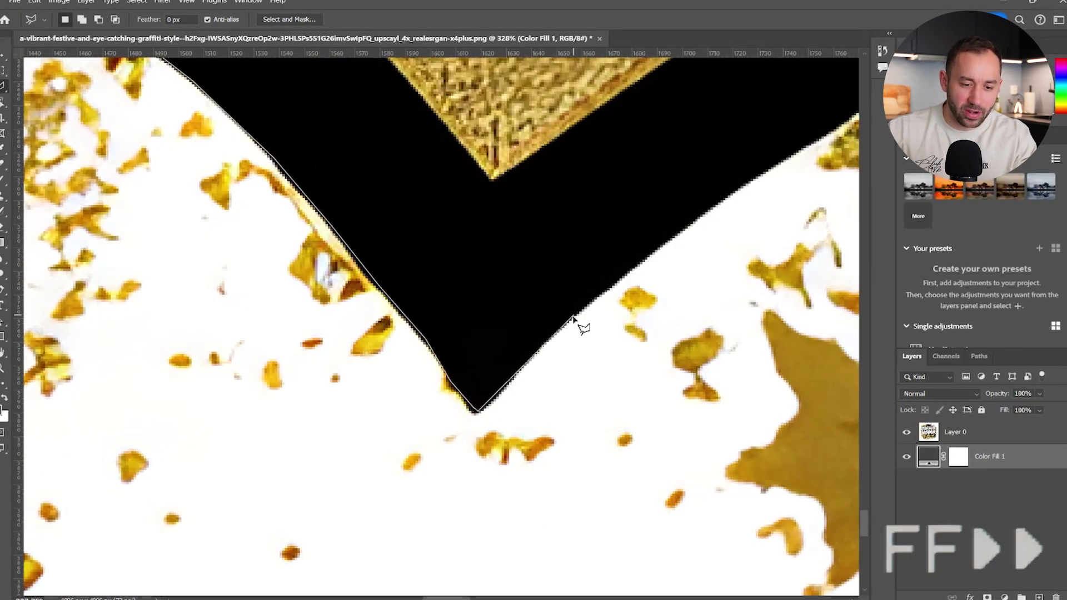
- Trace from the swoosh's pointed tip up along the first half of its lower black edge
click(661, 245)
scroll(661, 244, down, 4)
drag(661, 244, 393, 414)
scroll(211, 500, up, 3)
click(411, 293)
drag(743, 178, 166, 321)
click(402, 270)
click(699, 234)
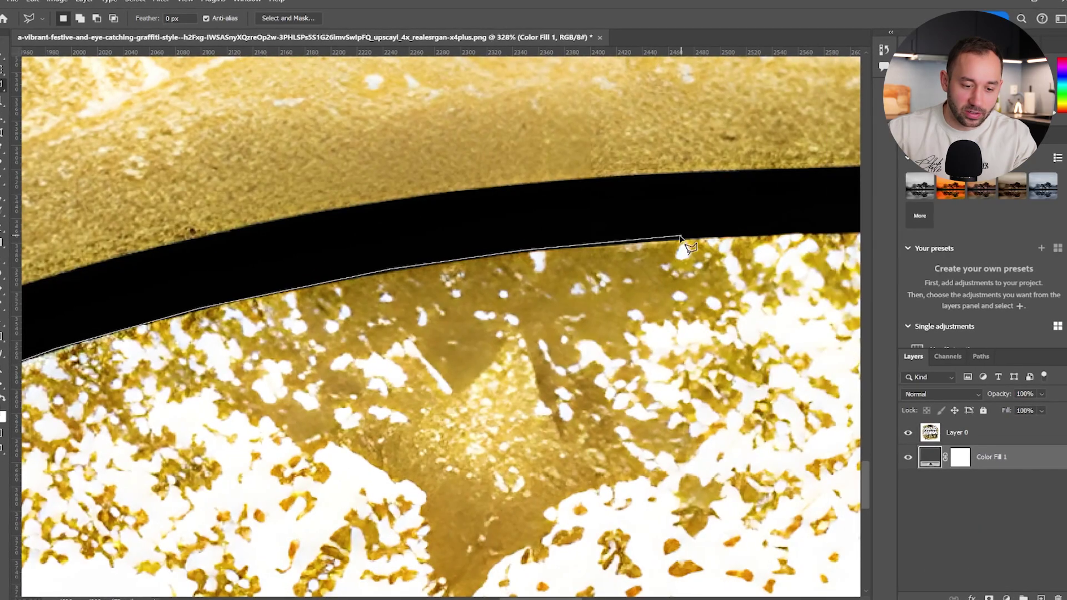
- Trace the remaining lower edge of the swoosh toward its right-hand curve
drag(706, 234, 111, 277)
click(630, 291)
drag(630, 291, 237, 346)
click(393, 328)
click(558, 286)
click(639, 254)
drag(639, 255, 292, 499)
click(403, 435)
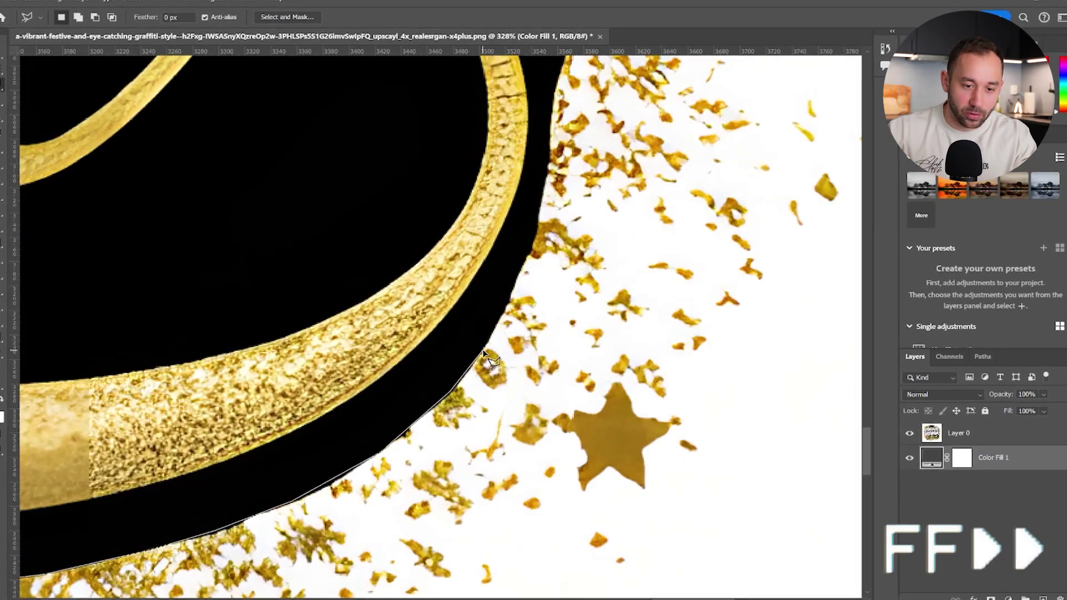
- Trace up the swoosh's right-hand curve and around the inner edge of the gold star beside the end of Graduate
click(483, 351)
click(535, 231)
drag(535, 231, 482, 519)
click(492, 451)
click(463, 230)
click(470, 139)
drag(470, 139, 548, 445)
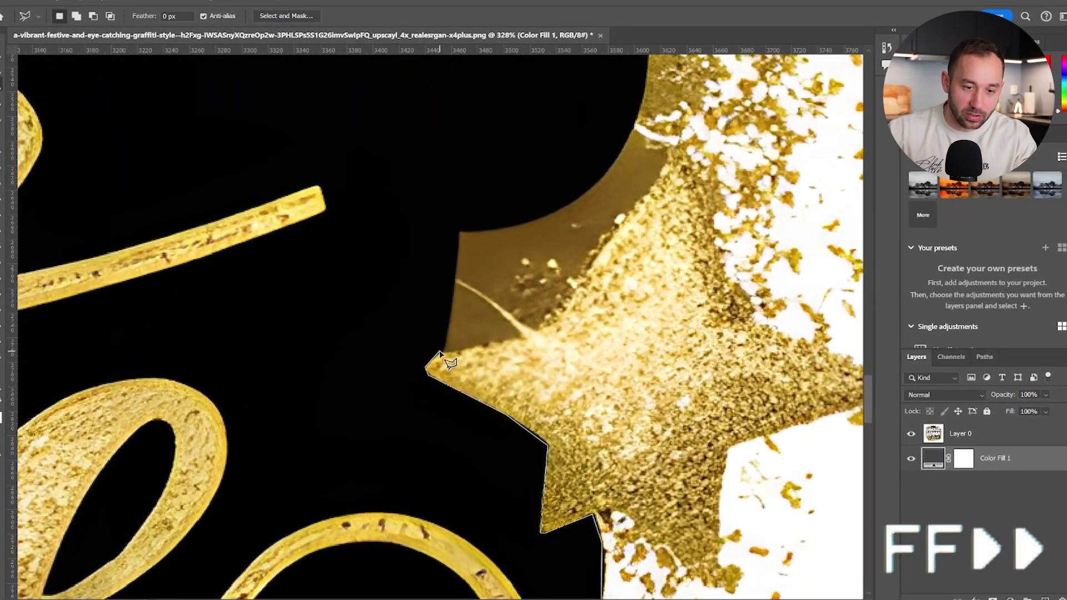
- Continue past the top of that star and up the right side of MAMA's last A
click(459, 232)
scroll(459, 232, up, 5)
scroll(459, 232, right, 2)
click(590, 351)
click(598, 293)
drag(572, 142, 490, 548)
scroll(490, 547, down, 4)
click(466, 416)
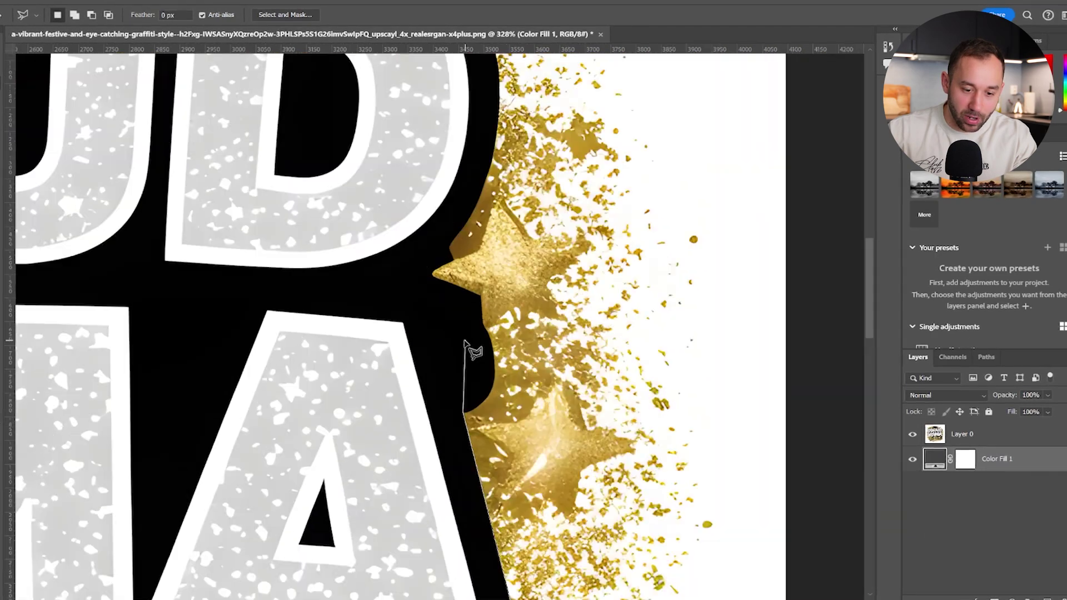
- Trace past the gold stars right of MAMA, cutting through the black, and up the D's lower-right curve
click(424, 281)
scroll(442, 328, up, 3)
click(486, 229)
click(524, 179)
click(550, 118)
drag(550, 118, 508, 490)
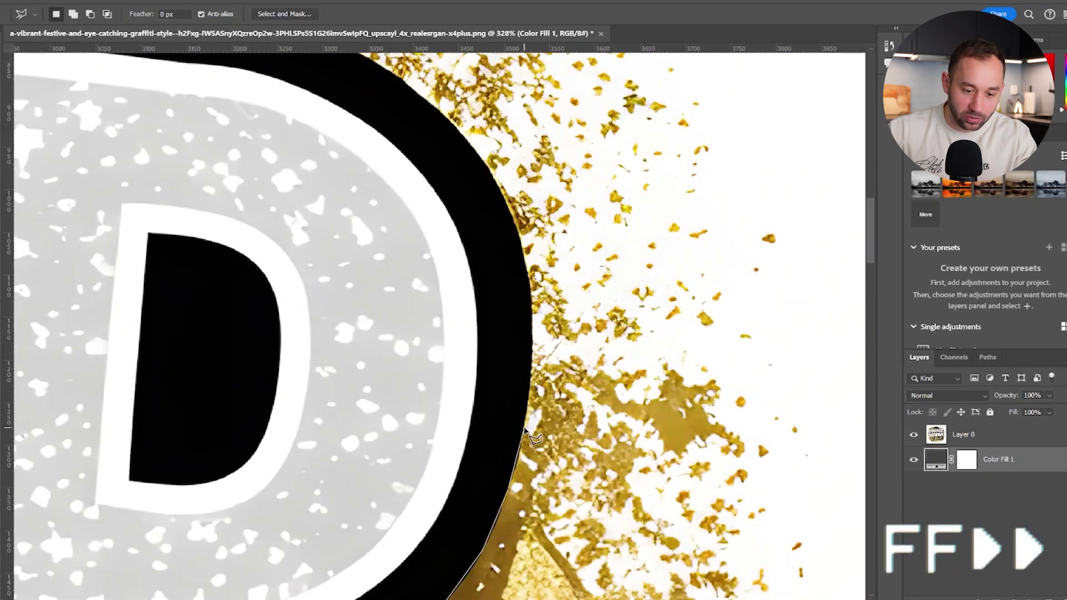
- Trace the black outline around the D's right side and across its top toward the graduation cap
click(516, 217)
scroll(517, 217, up, 5)
scroll(516, 217, left, 3)
click(109, 262)
scroll(109, 263, up, 3)
drag(109, 262, 650, 348)
click(550, 378)
click(409, 323)
- Trace beneath the gold star beside the cap, then around the cap's right tip and along its top edge
drag(408, 324, 658, 557)
click(453, 543)
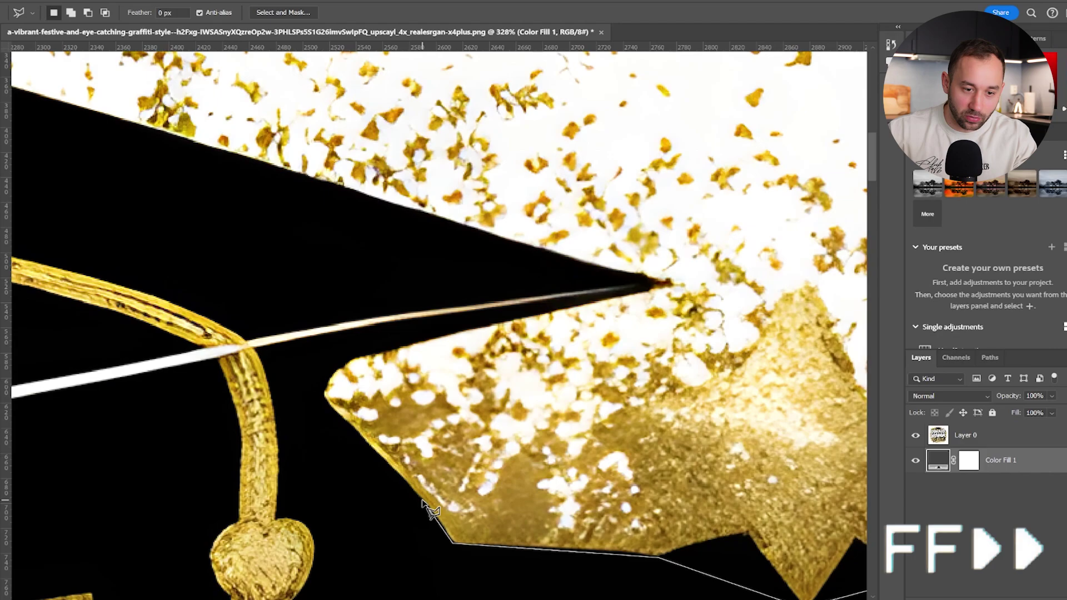
click(655, 286)
drag(34, 106, 722, 302)
click(453, 209)
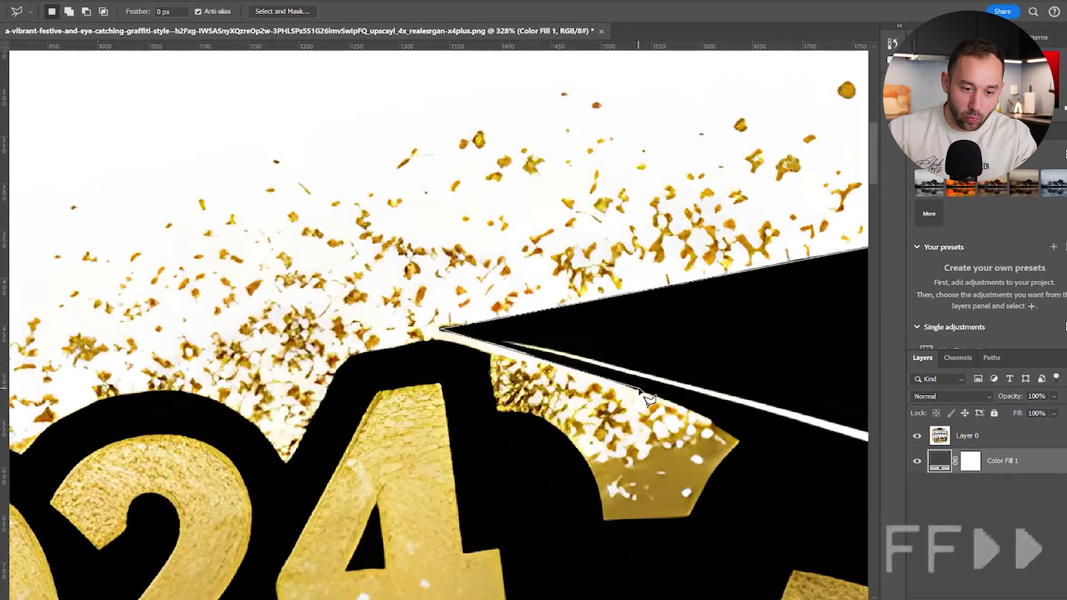
- Trace around the cap's left tip and along its underside above the glitter patch next to 2024
scroll(440, 329, up, 2)
click(440, 329)
click(730, 416)
click(783, 443)
click(805, 465)
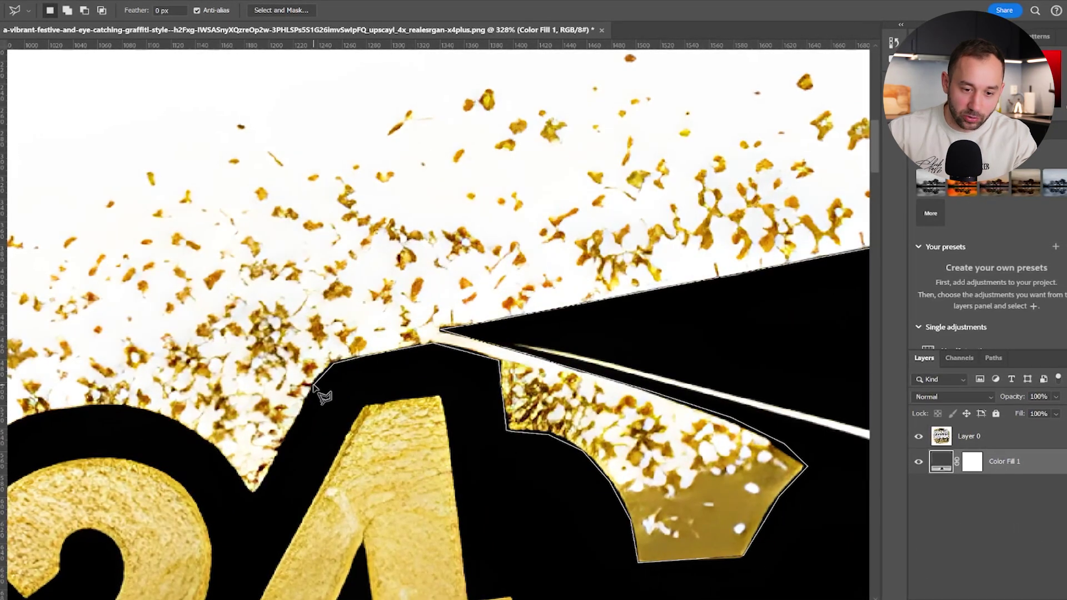
- Follow the black outline over the tops of the 2024 digits to the first 2
drag(121, 433, 605, 330)
click(605, 303)
click(523, 310)
click(465, 334)
click(439, 356)
click(158, 427)
drag(158, 428, 580, 375)
click(534, 361)
click(484, 356)
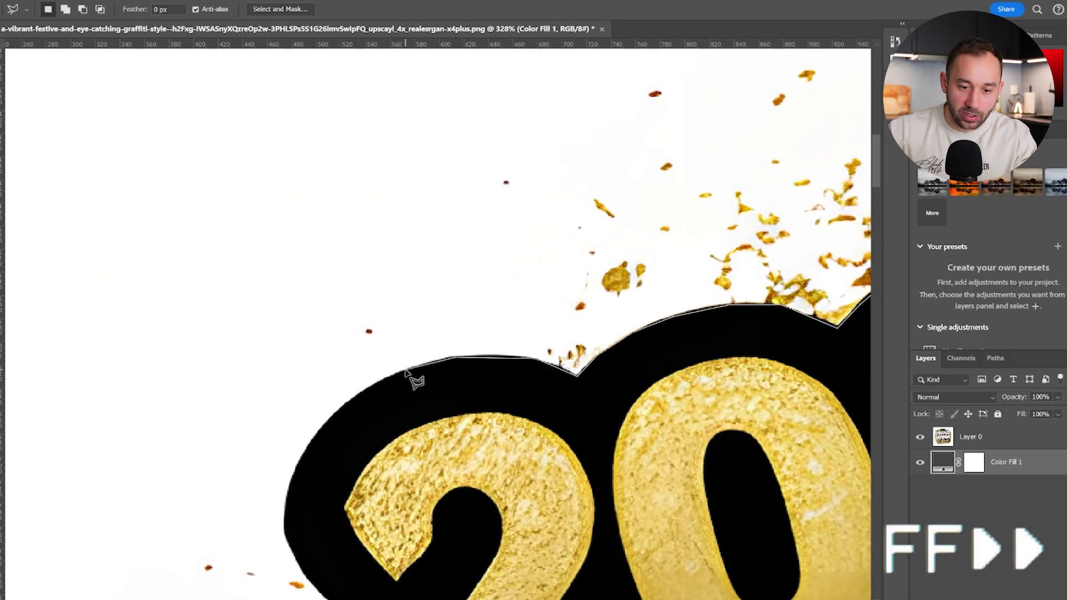
- Trace around the left side of the first 2 and close the selection at its starting notch
drag(410, 376, 345, 143)
click(240, 214)
click(229, 287)
click(305, 375)
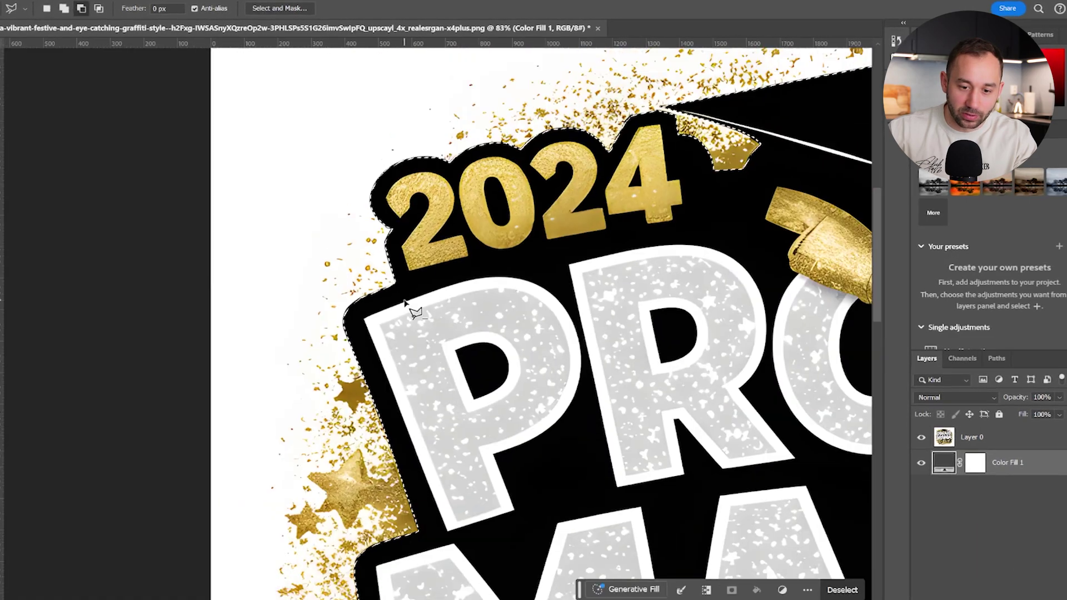
- Select Layer 0 and add a layer mask from the traced outline selection
scroll(405, 301, down, 4)
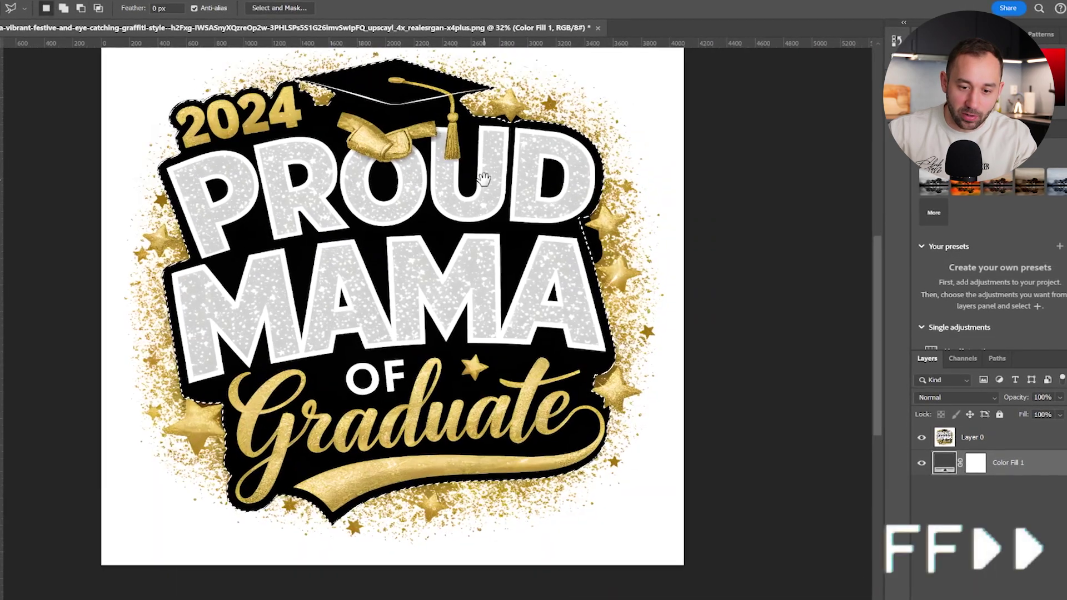
scroll(486, 238, up, 3)
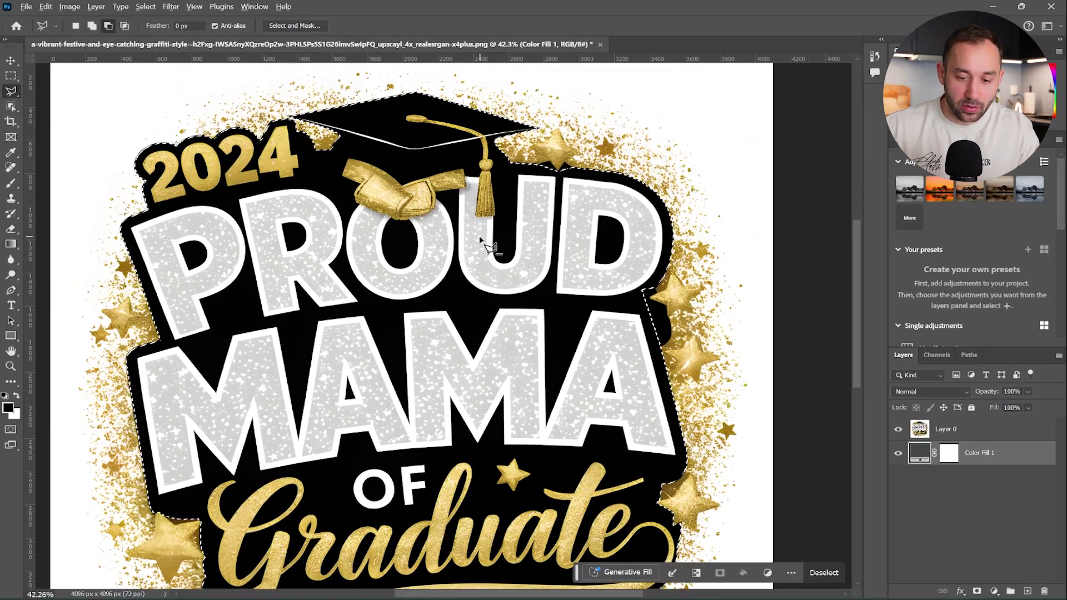
scroll(489, 239, down, 3)
scroll(451, 270, up, 1)
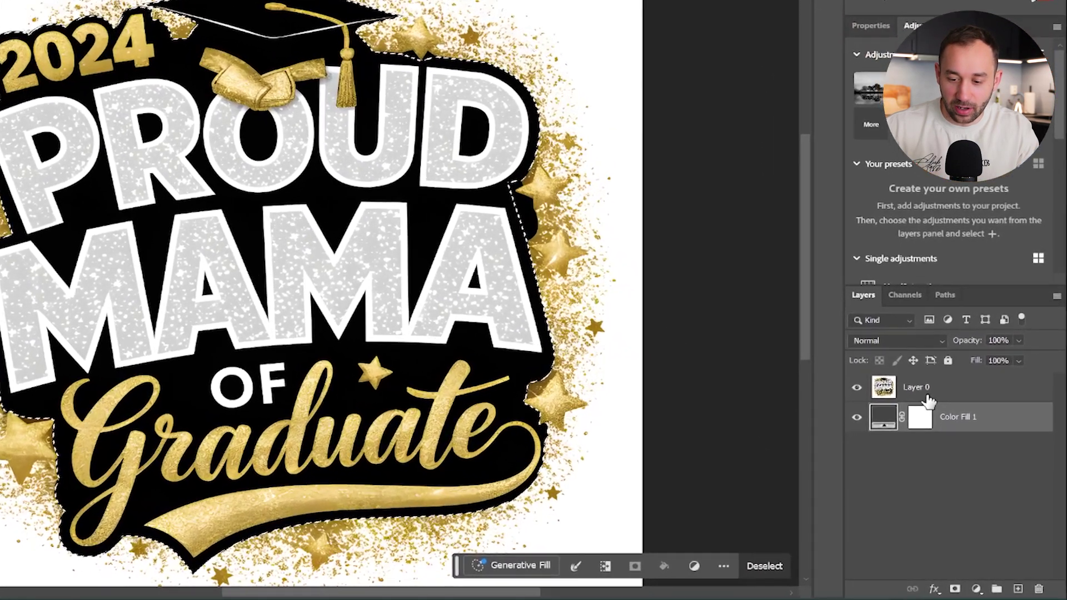
click(920, 429)
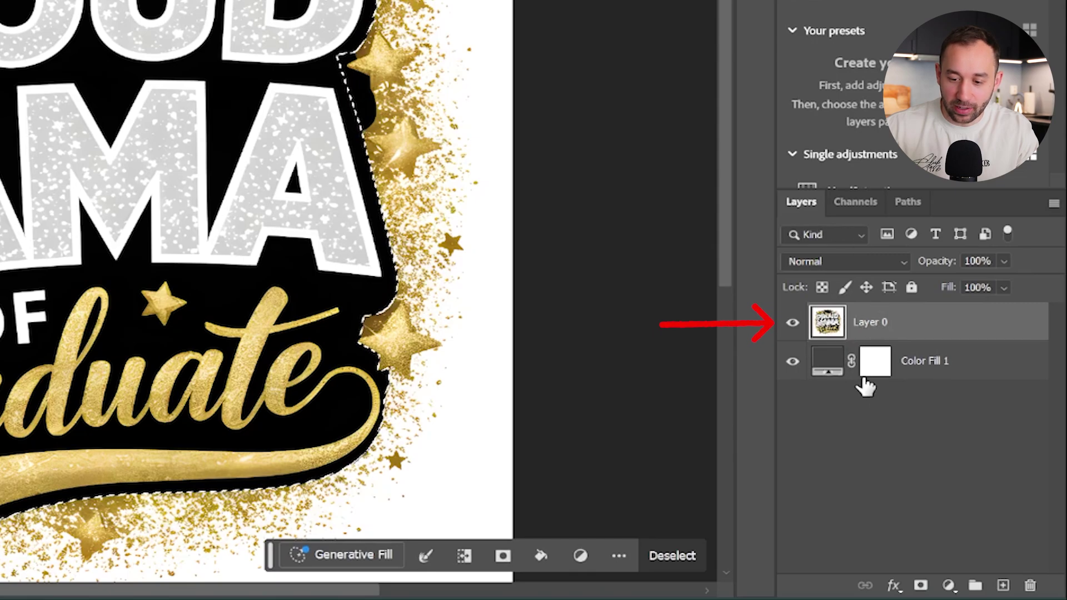
click(922, 586)
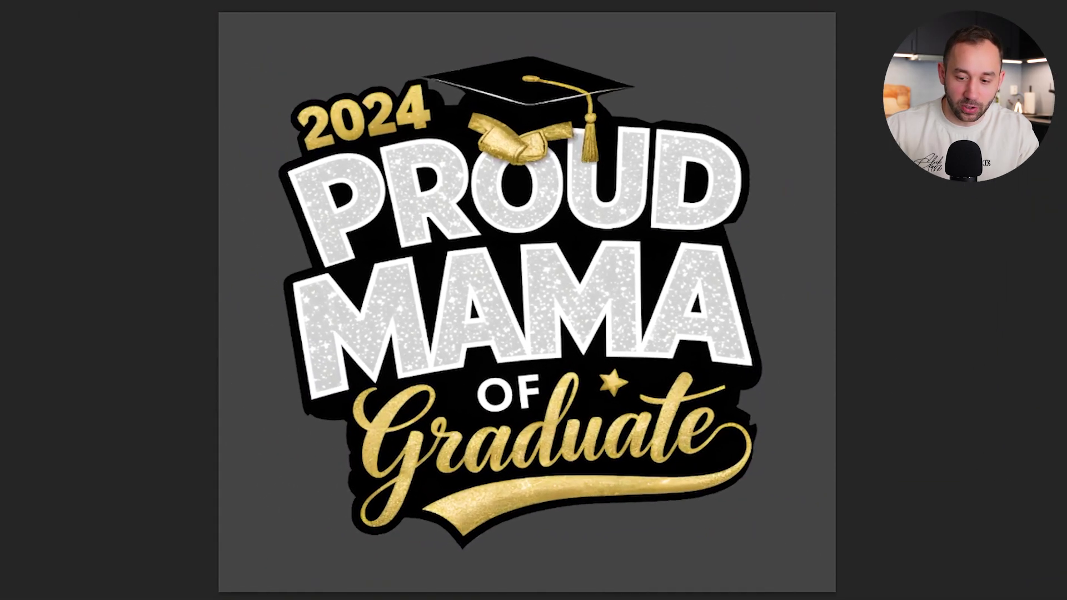
- Check the cutout against black and light grey backgrounds, and set the solid color fill to dark grey
drag(722, 37, 923, 88)
mouse_move(859, 170)
mouse_down()
mouse_move(793, 117)
mouse_move(933, 146)
mouse_move(813, 340)
mouse_up()
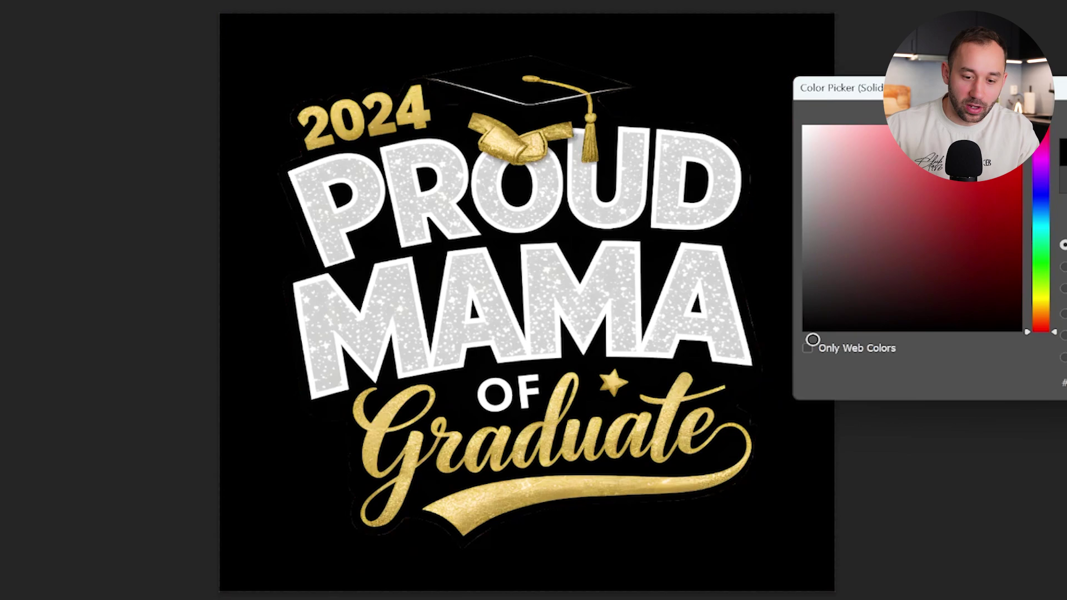
click(694, 321)
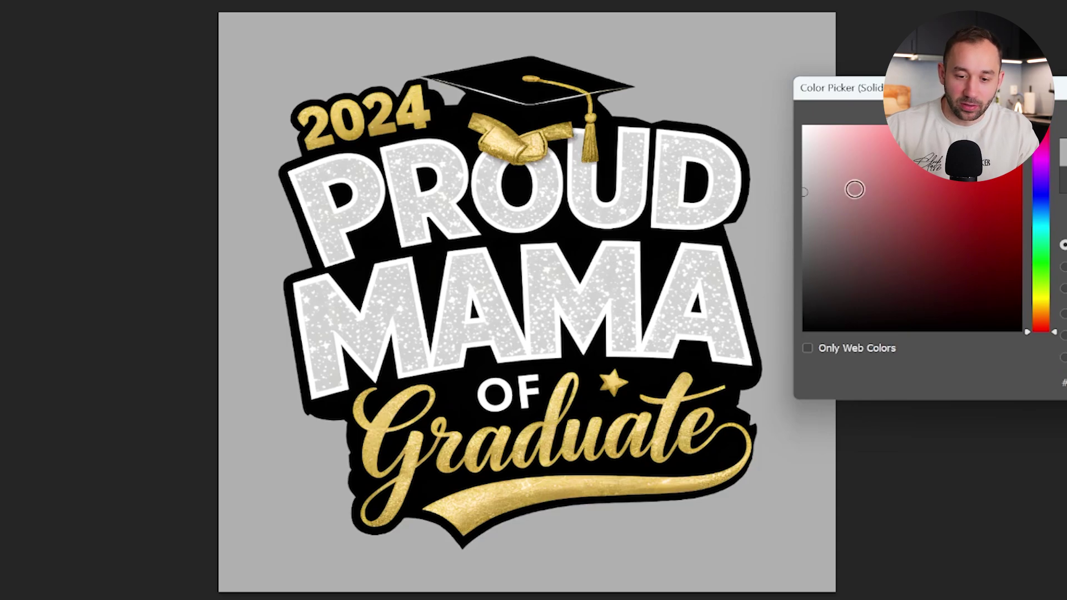
mouse_move(854, 189)
mouse_down()
mouse_move(773, 156)
mouse_move(790, 263)
mouse_up()
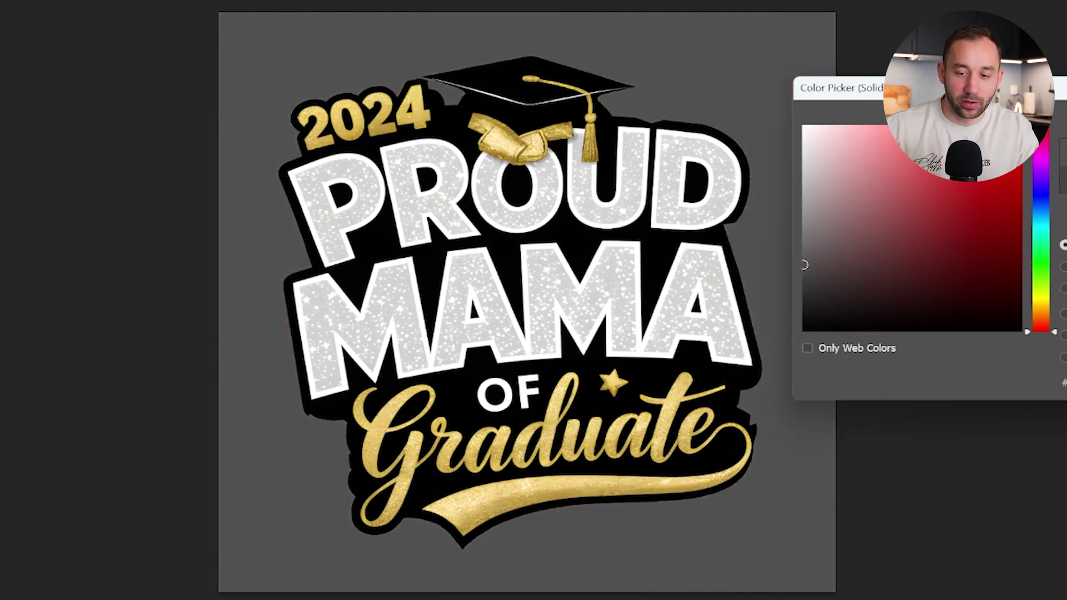
key(Return)
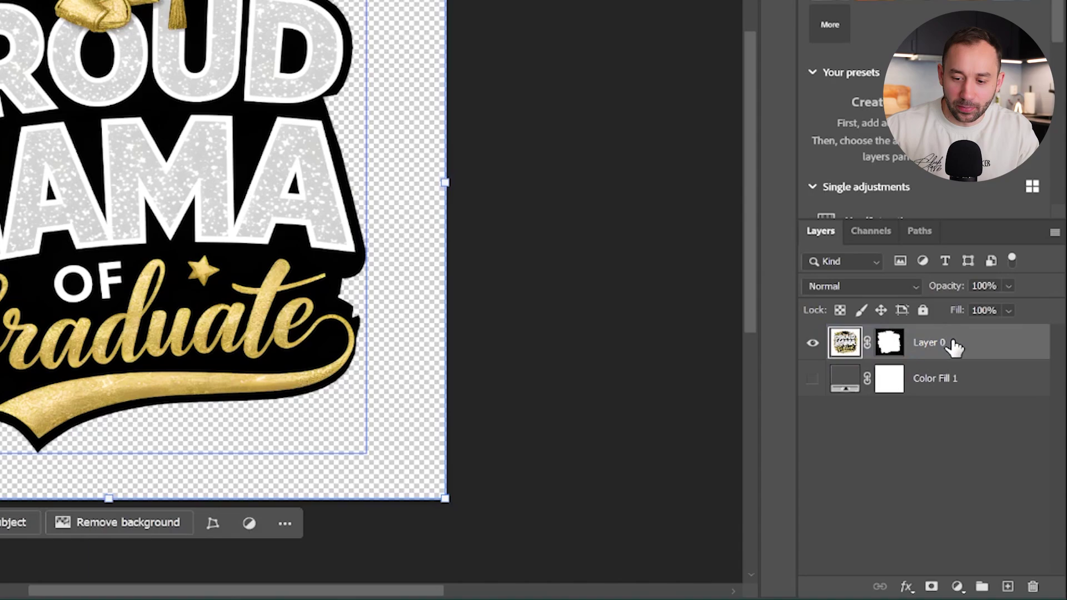
- Duplicate Layer 0, keep the masked copy hidden beneath it, and delete the layer mask from Layer 0
key(ctrl+j)
click(948, 345)
click(812, 379)
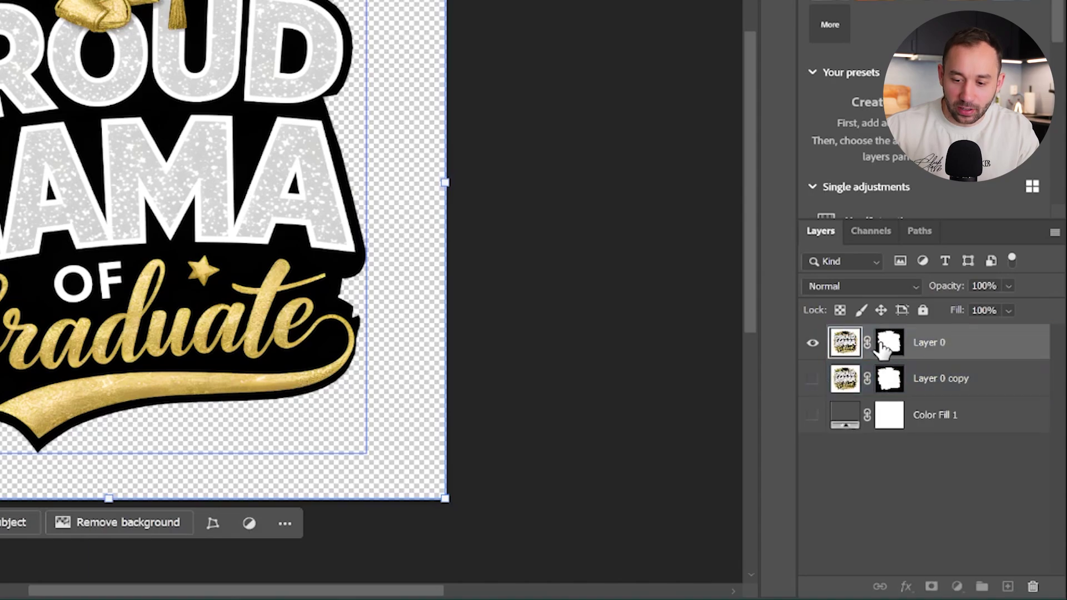
click(888, 343)
click(1033, 587)
click(395, 50)
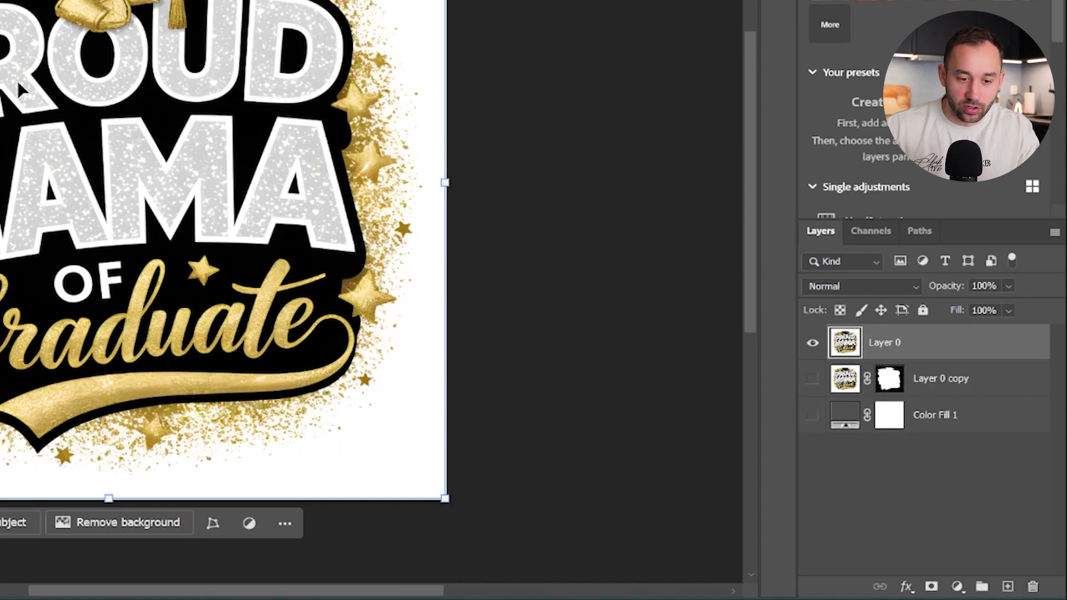
click(923, 500)
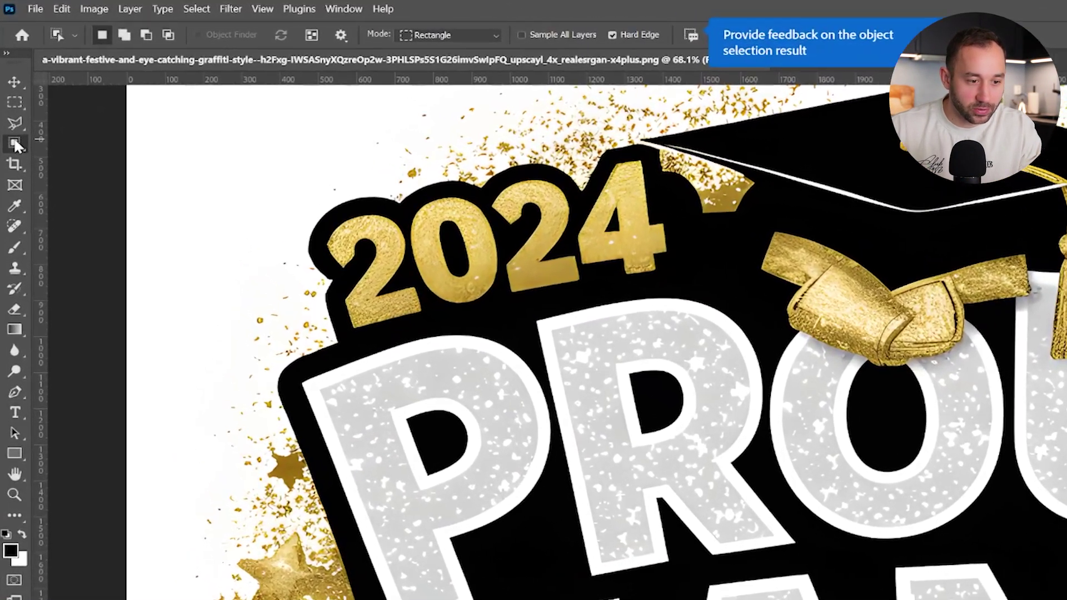
- Switch from the Object Selection Tool to the Quick Selection Tool
right_click(10, 106)
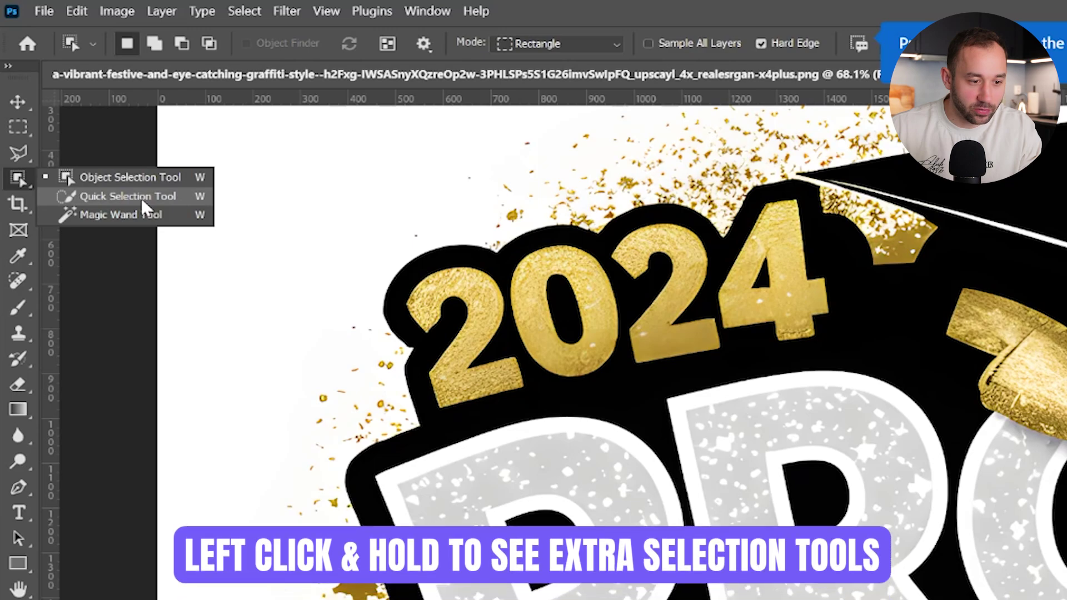
click(141, 196)
click(14, 181)
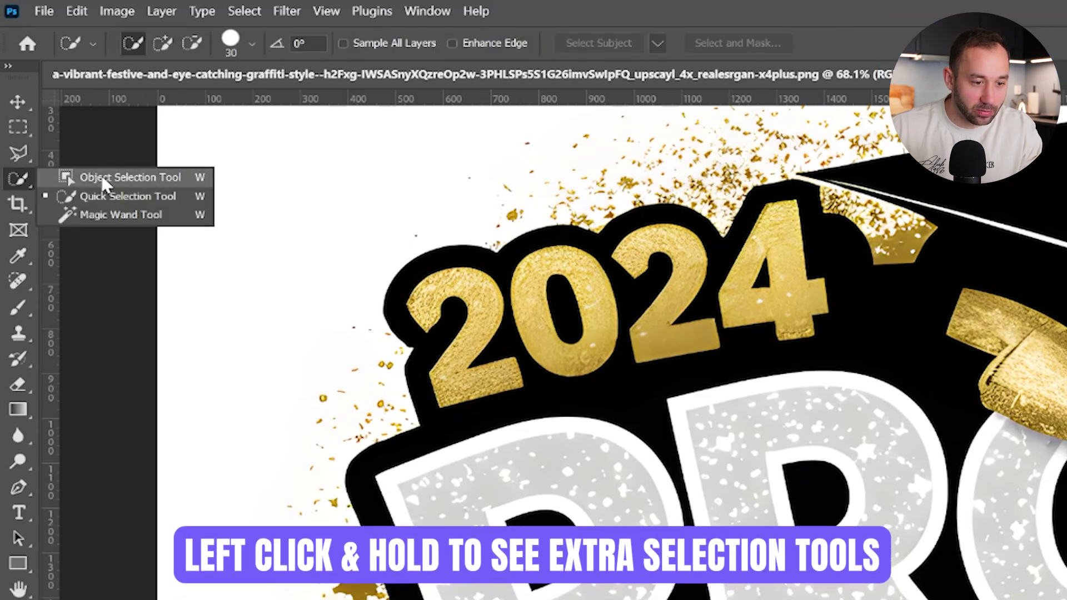
click(104, 179)
click(18, 178)
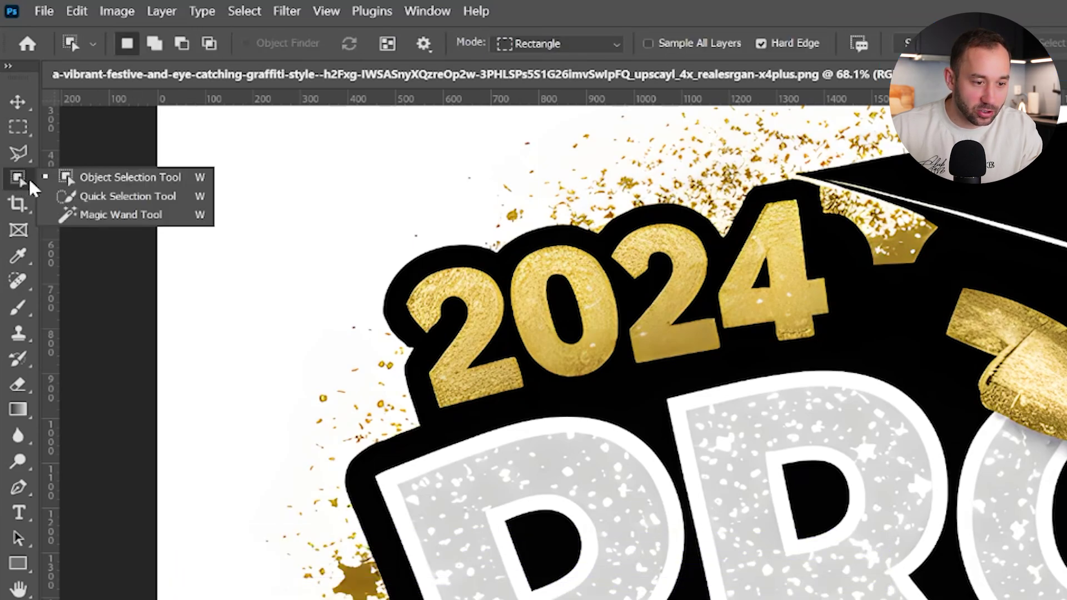
click(118, 196)
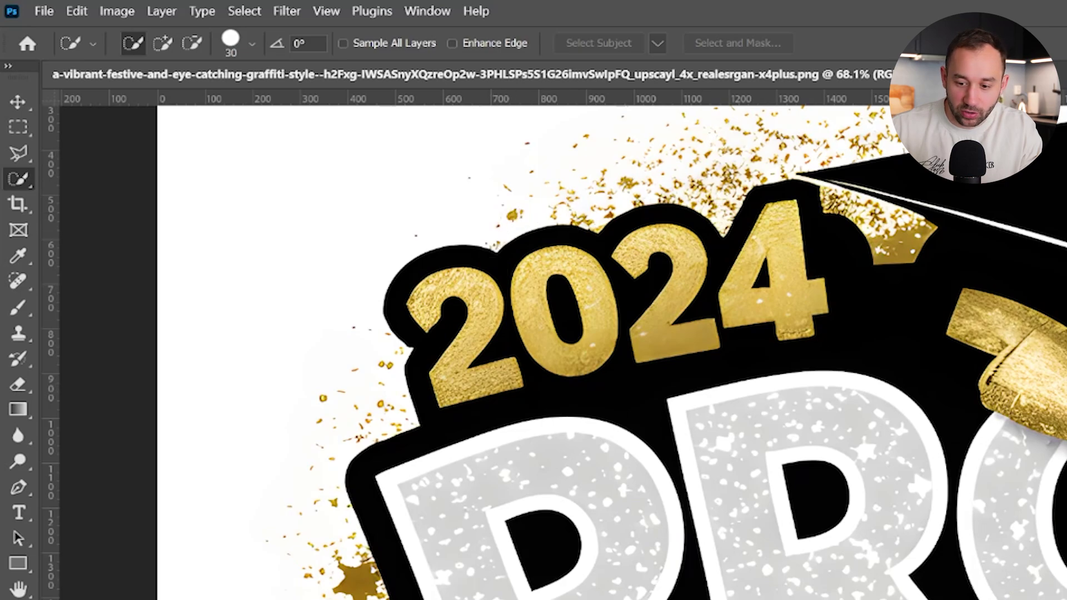
- Enlarge the selection brush and quick-select the letters P and R of PROUD
drag(738, 522, 558, 482)
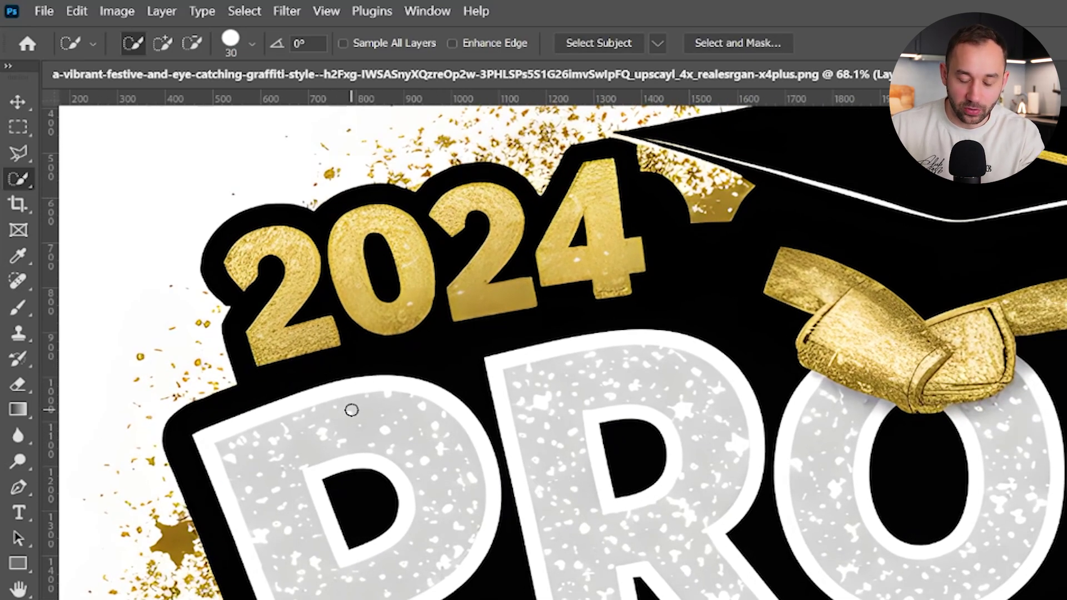
key(bracketright)
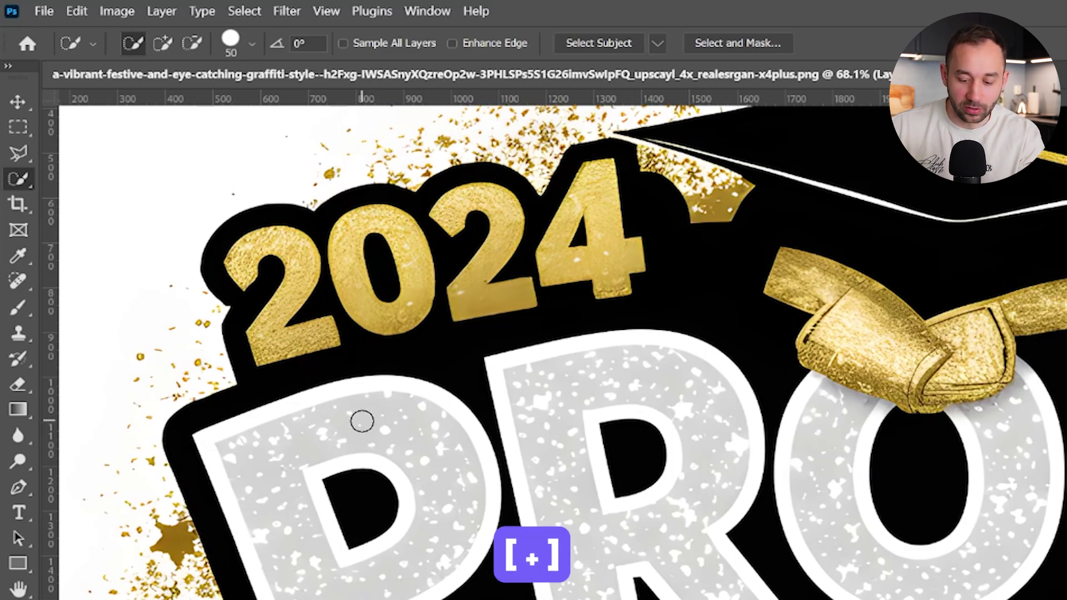
key(bracketright)
key(bracketright)
key(bracketright)
key(bracketright)
key(bracketright)
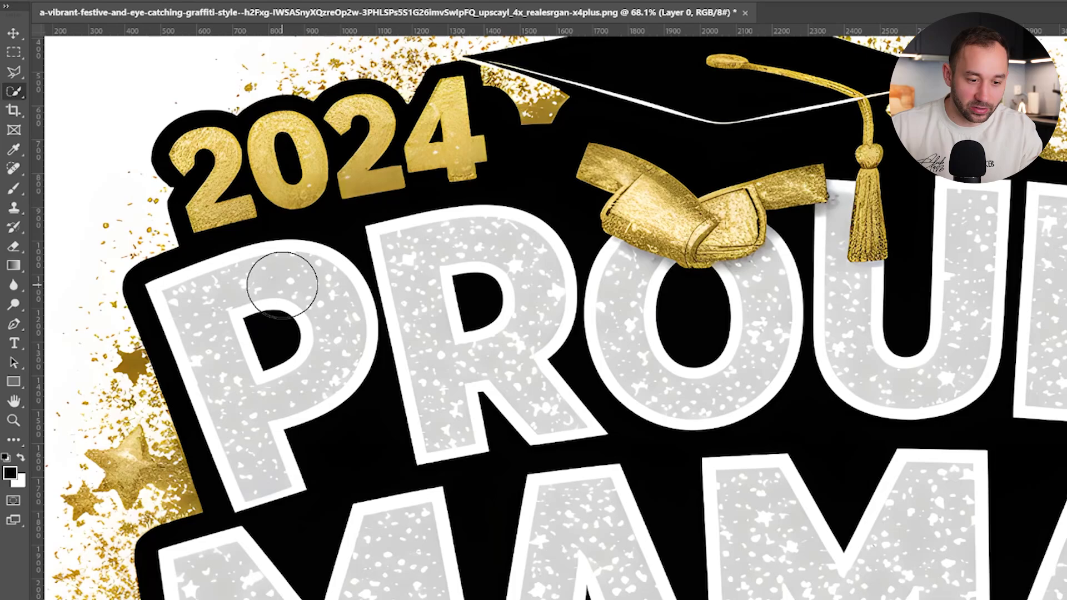
scroll(322, 351, down, 4)
drag(477, 374, 423, 298)
drag(300, 288, 363, 295)
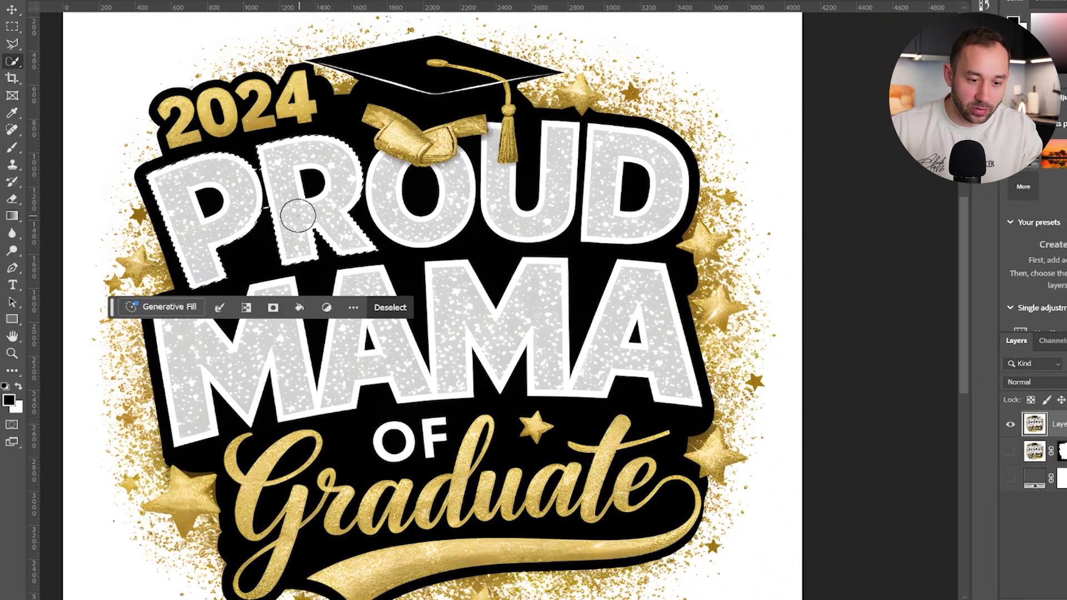
- Extend the selection over the first letters of MAMA and the black area between MAMA and the G of Graduate
scroll(224, 217, up, 4)
mouse_move(305, 207)
mouse_down()
mouse_move(318, 66)
mouse_move(285, 77)
mouse_move(269, 138)
mouse_move(279, 162)
mouse_up()
scroll(278, 162, up, 3)
mouse_move(226, 231)
mouse_down()
mouse_move(244, 73)
mouse_move(194, 133)
mouse_move(257, 309)
mouse_up()
drag(305, 454, 274, 221)
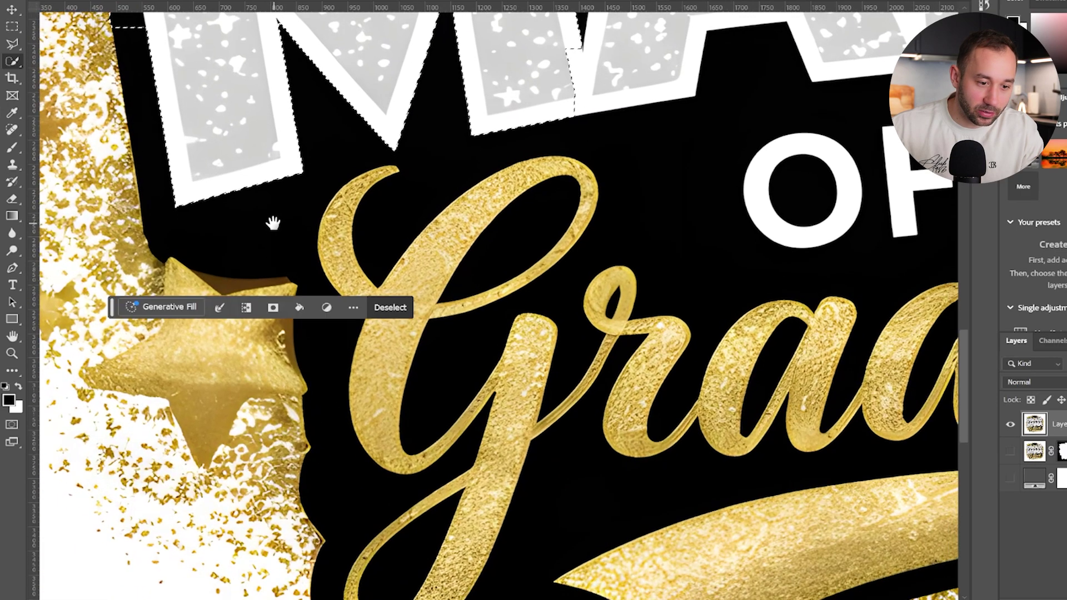
mouse_move(202, 136)
mouse_down()
mouse_move(213, 176)
mouse_move(273, 230)
mouse_up()
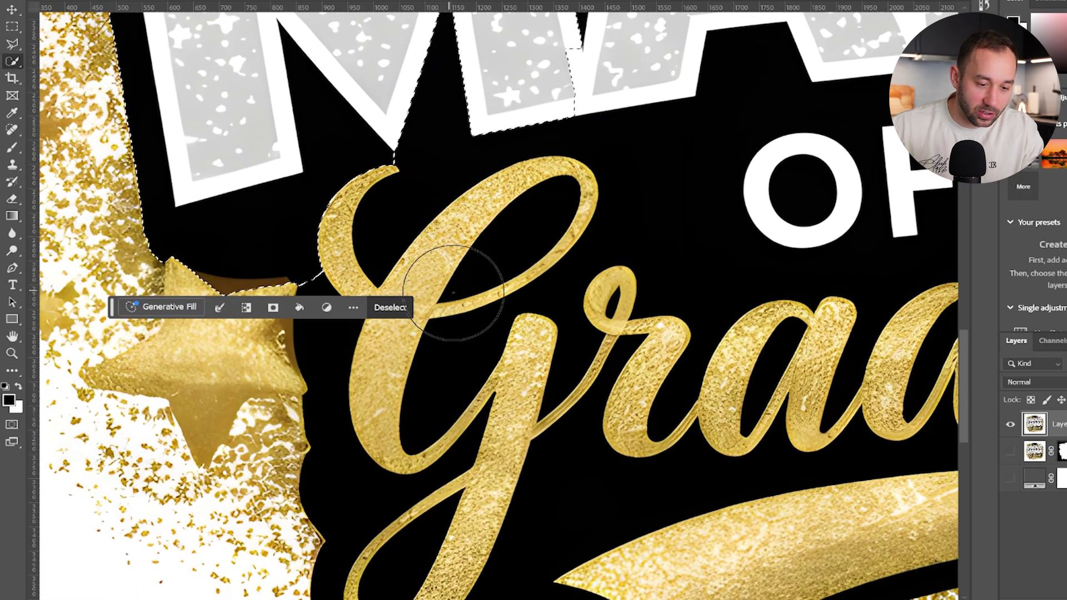
- Shrink the selection brush and subtract the brown shading above the large gold star beside the G
drag(469, 279, 516, 165)
scroll(245, 147, up, 3)
scroll(301, 222, up, 2)
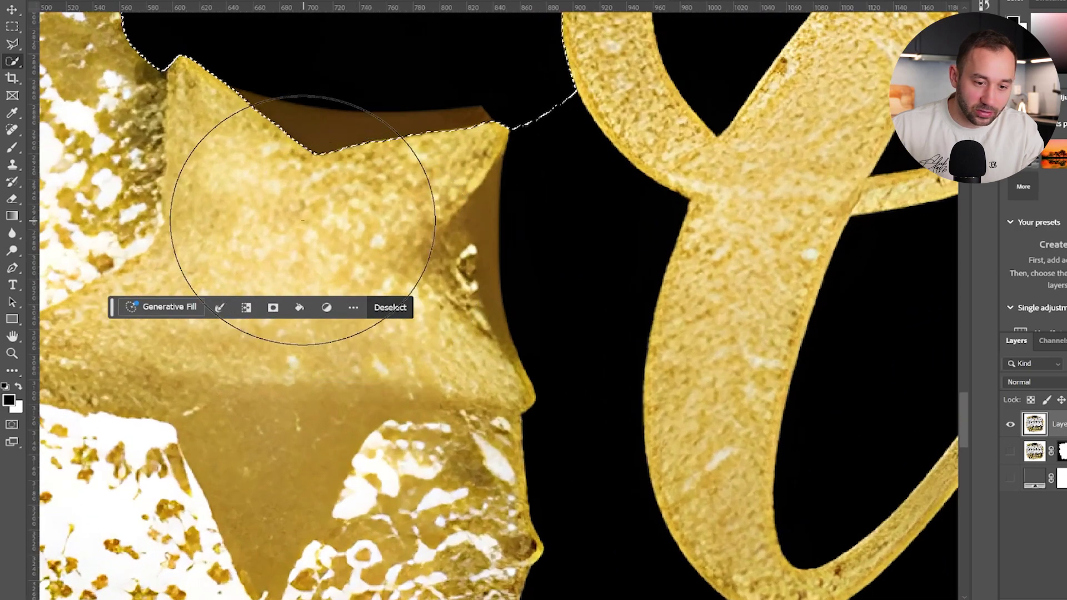
key(bracketleft)
key(bracketleft)
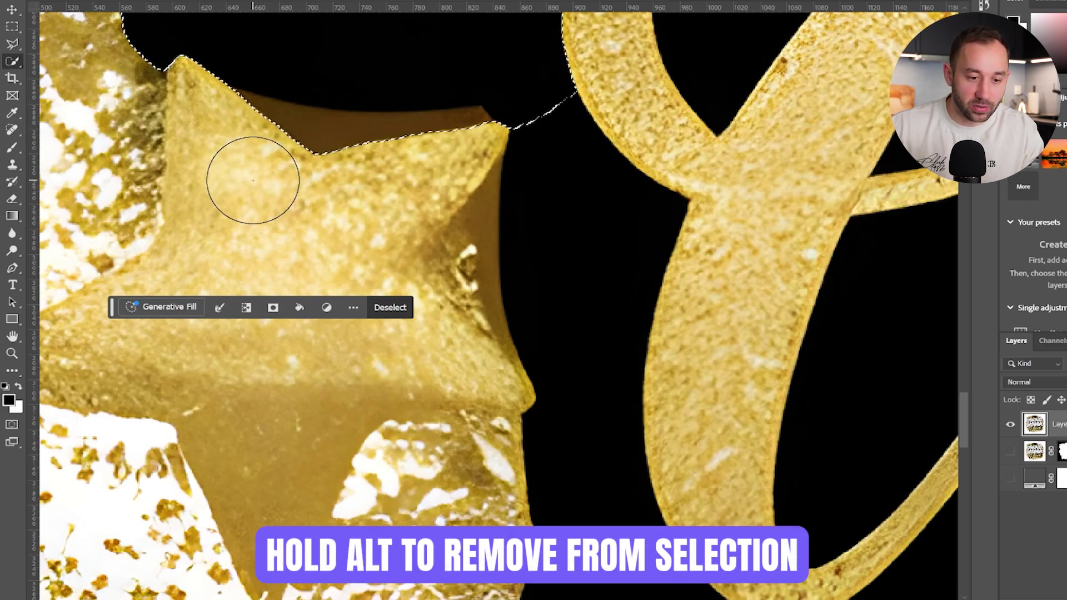
mouse_move(253, 180)
mouse_down()
mouse_move(241, 144)
mouse_move(296, 167)
mouse_move(368, 177)
mouse_up()
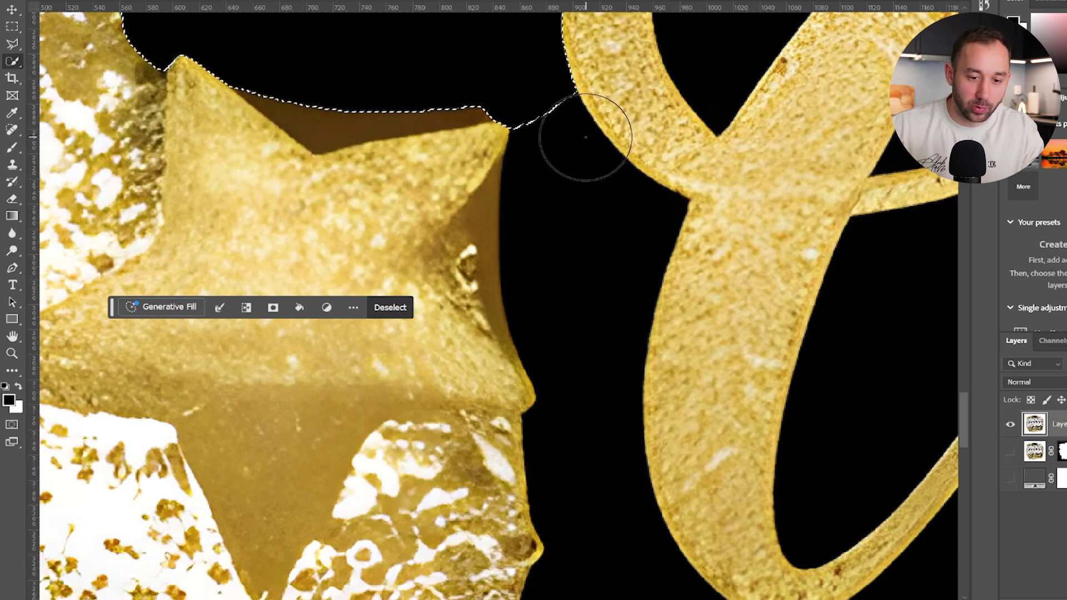
- Extend the selection down the black outline beside the G, around its lower loop and towards the swoosh
drag(576, 147, 586, 184)
drag(636, 310, 490, 177)
scroll(497, 182, down, 3)
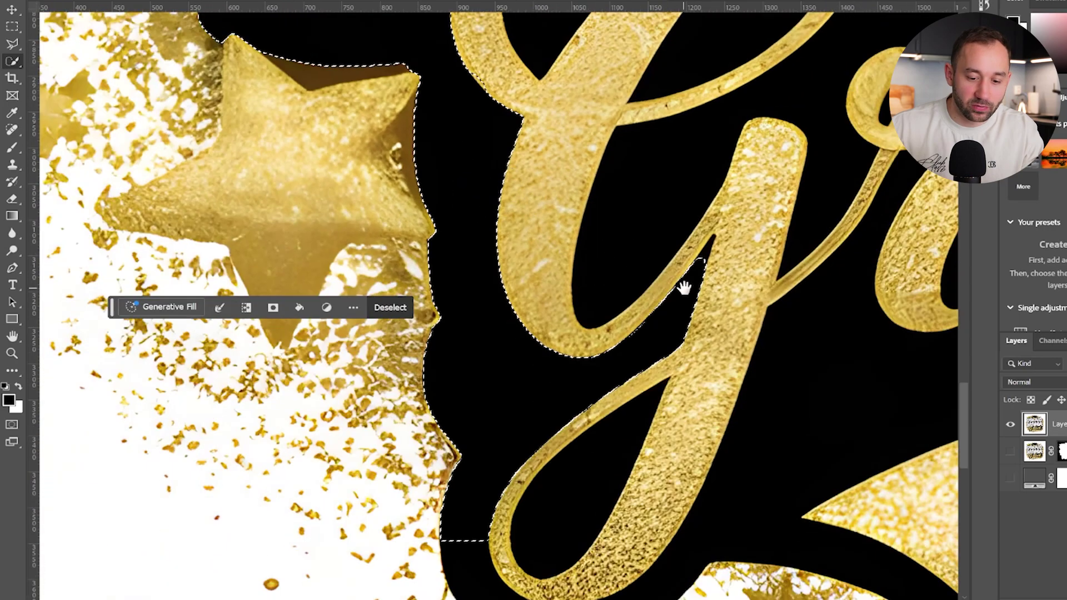
mouse_move(681, 278)
mouse_down()
mouse_move(543, 176)
mouse_move(535, 96)
mouse_up()
drag(453, 374, 402, 431)
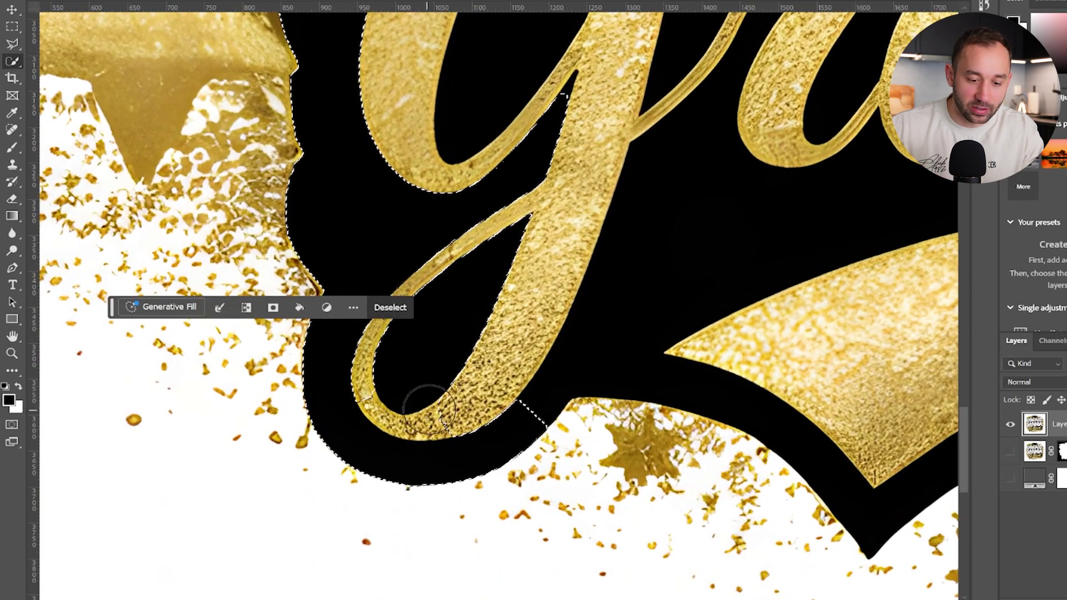
click(632, 289)
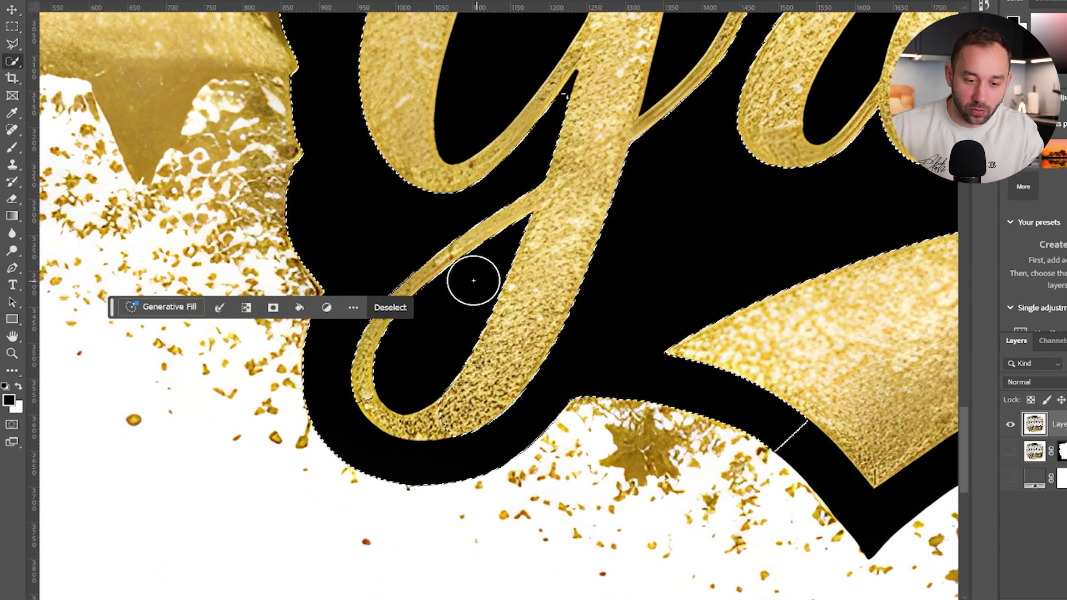
mouse_move(473, 281)
mouse_down()
mouse_move(522, 258)
mouse_move(540, 228)
mouse_up()
- Add the swoosh's pointed end and the black outline along its underside to the selection
scroll(625, 200, down, 3)
drag(785, 288, 422, 272)
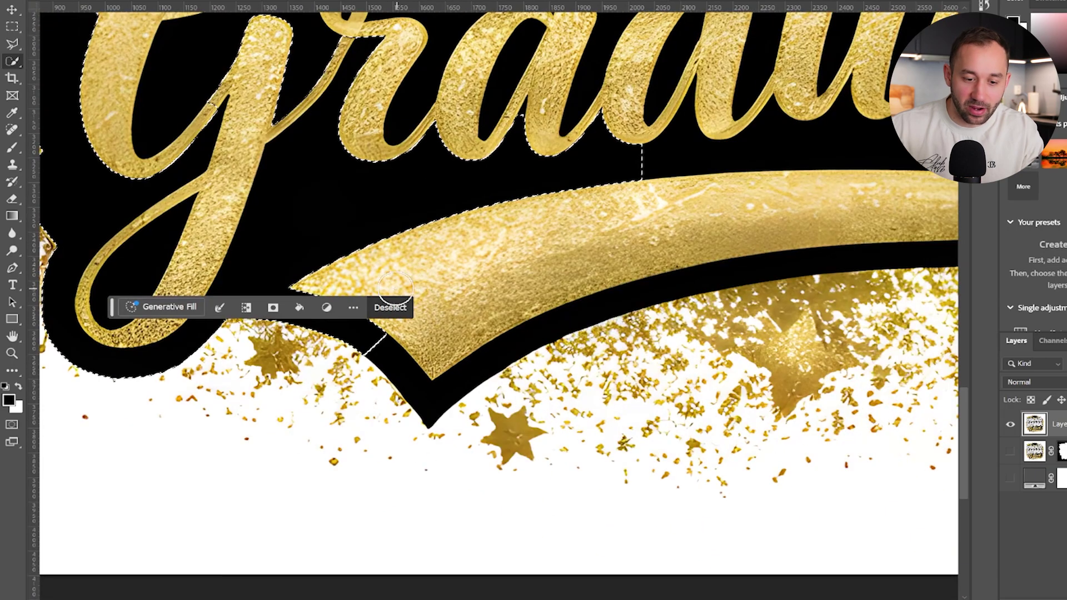
click(457, 354)
drag(446, 360, 620, 304)
mouse_move(791, 278)
mouse_down()
mouse_move(375, 393)
mouse_move(667, 359)
mouse_up()
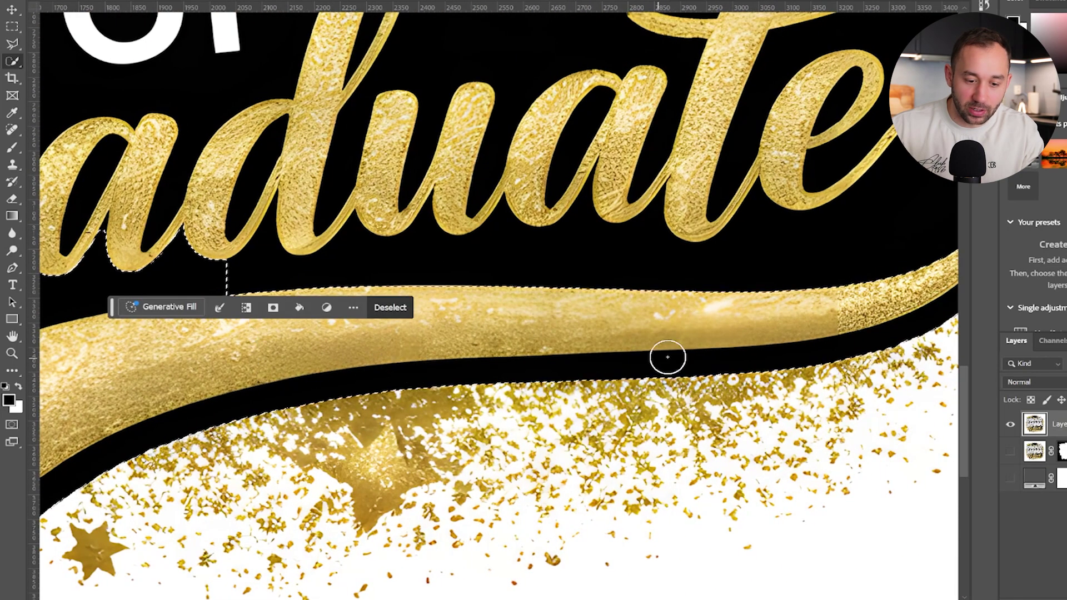
drag(846, 286, 674, 369)
click(674, 366)
- Add the remaining unselected parts of the OF and gold Graduate lettering to the selection
scroll(674, 360, down, 2)
scroll(674, 361, down, 3)
scroll(317, 233, up, 1)
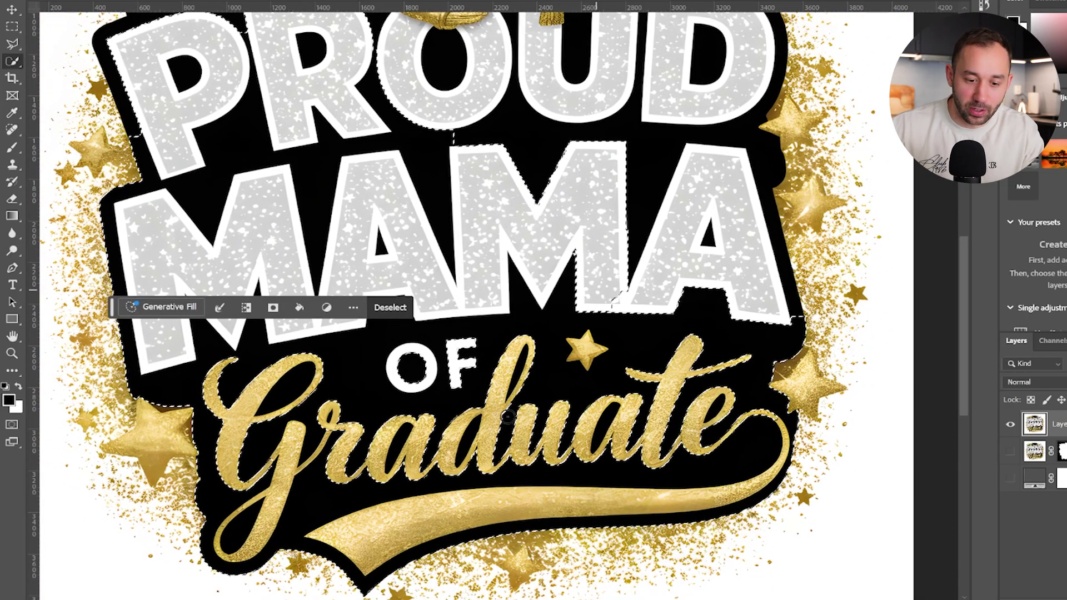
scroll(267, 289, up, 3)
scroll(262, 286, up, 1)
scroll(253, 222, up, 2)
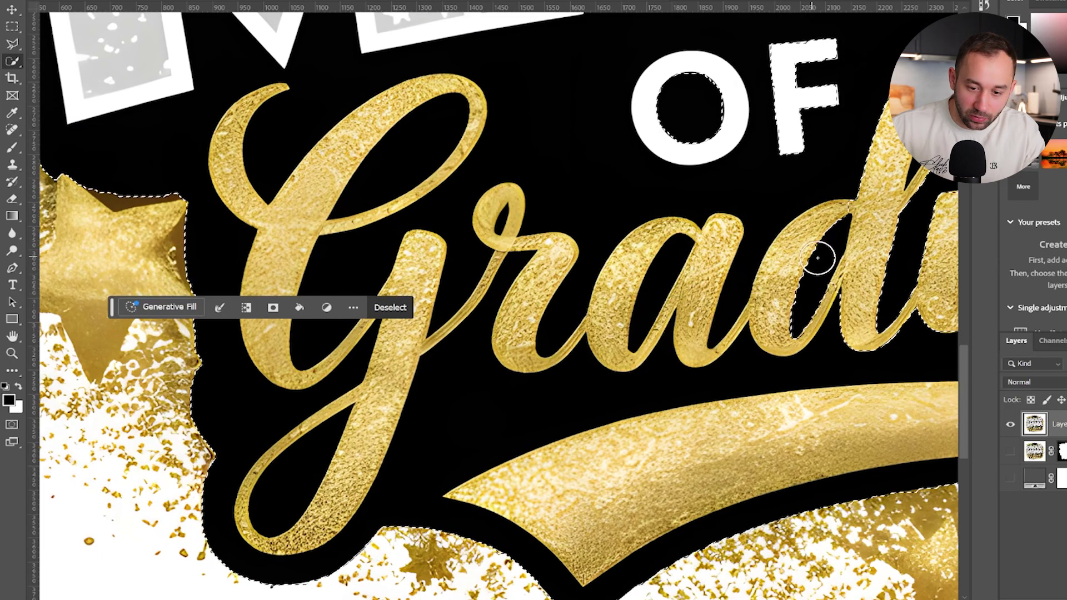
drag(630, 378, 320, 408)
scroll(225, 292, down, 3)
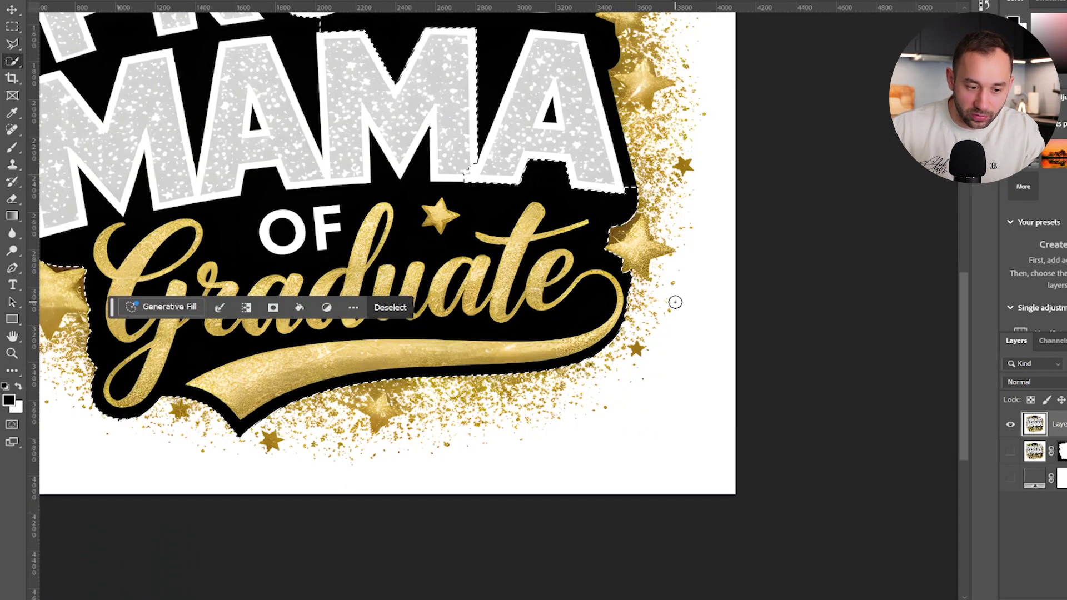
- Extend the selection up the design's right black outline, from the star beside Graduate to the D of PROUD
scroll(675, 302, up, 5)
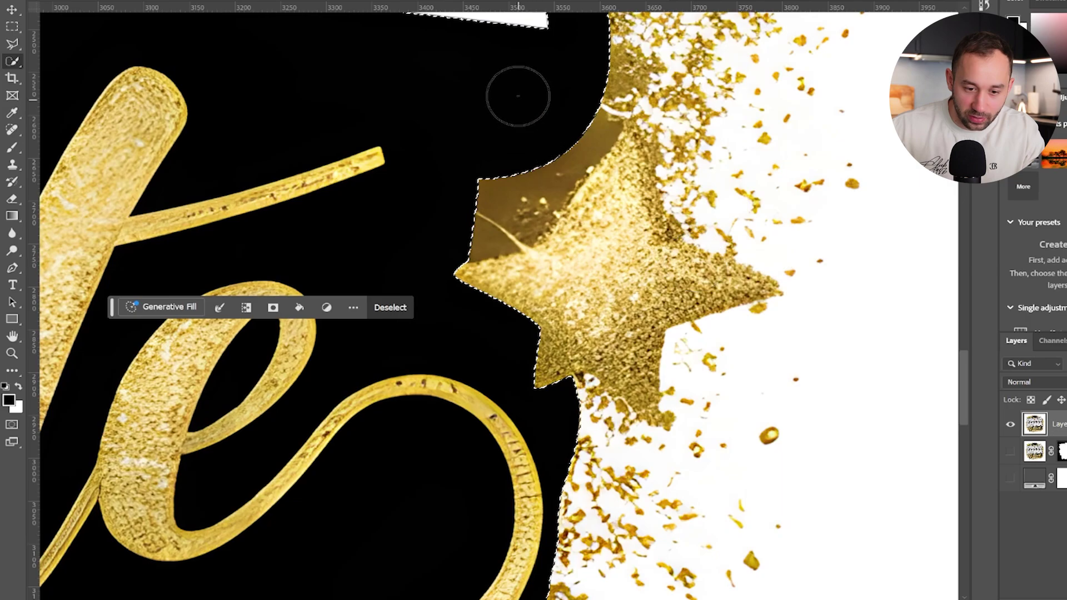
drag(538, 59, 567, 512)
click(565, 351)
scroll(562, 361, down, 3)
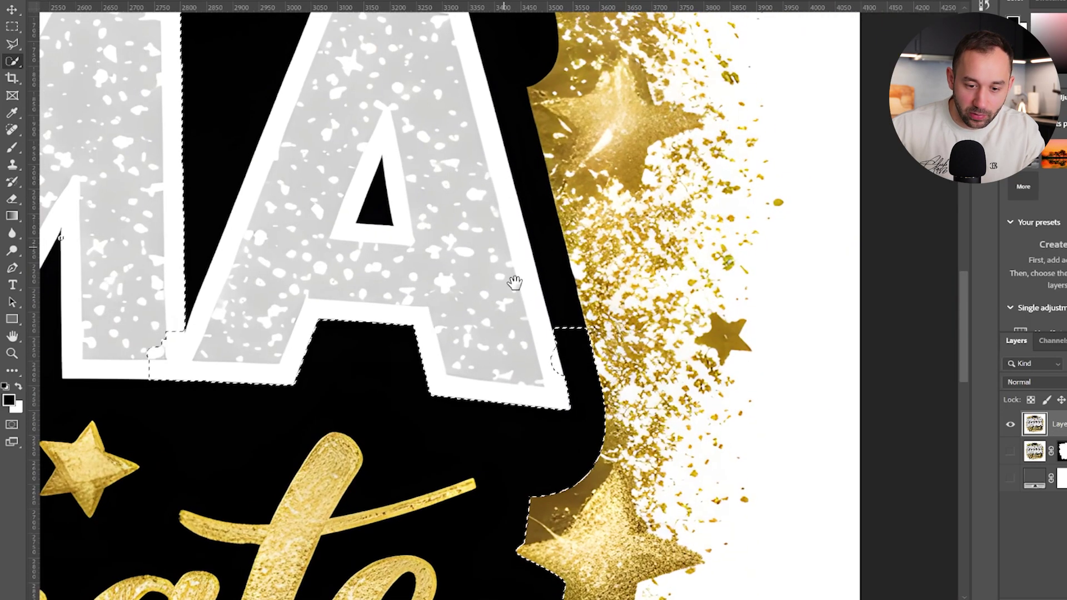
drag(514, 284, 586, 501)
click(607, 447)
drag(589, 122, 555, 413)
click(567, 311)
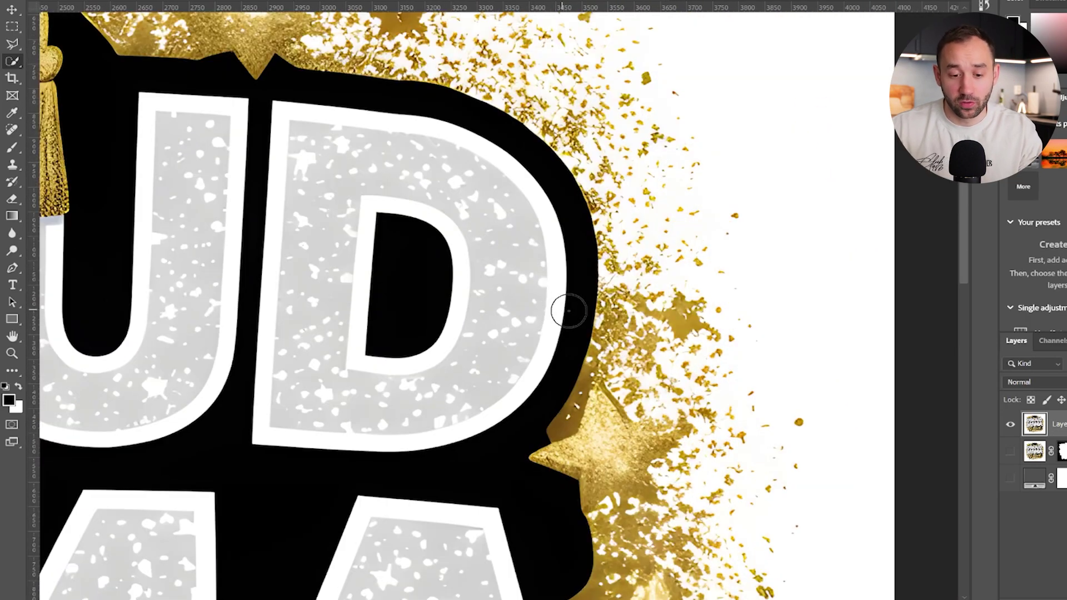
key(ctrl+0)
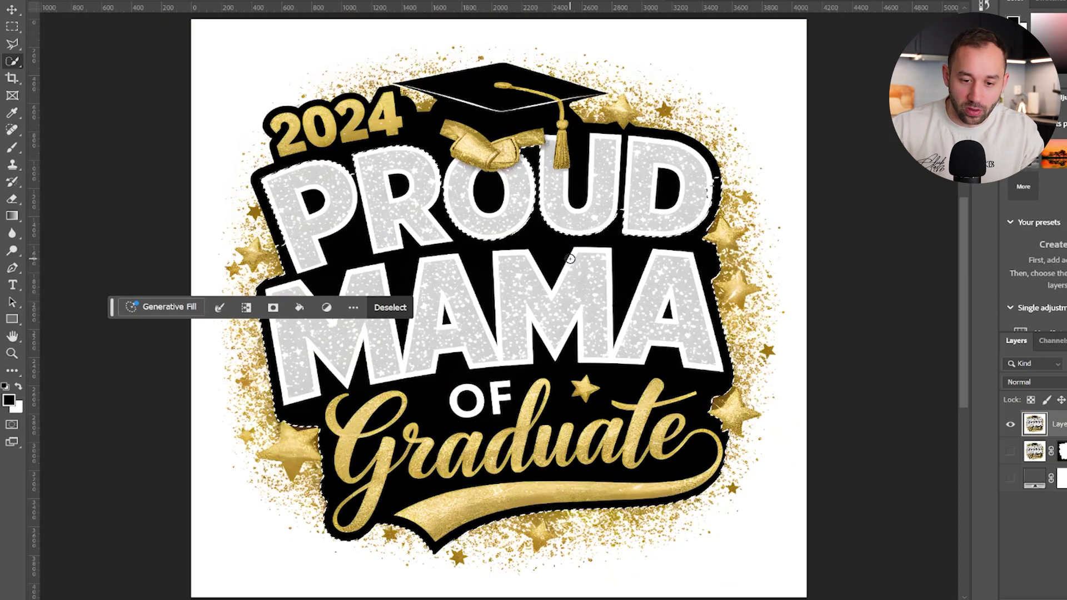
- Extend the selection across the graduation cap from its right tip to its left tip and around the 4
scroll(605, 114, up, 5)
drag(414, 205, 573, 434)
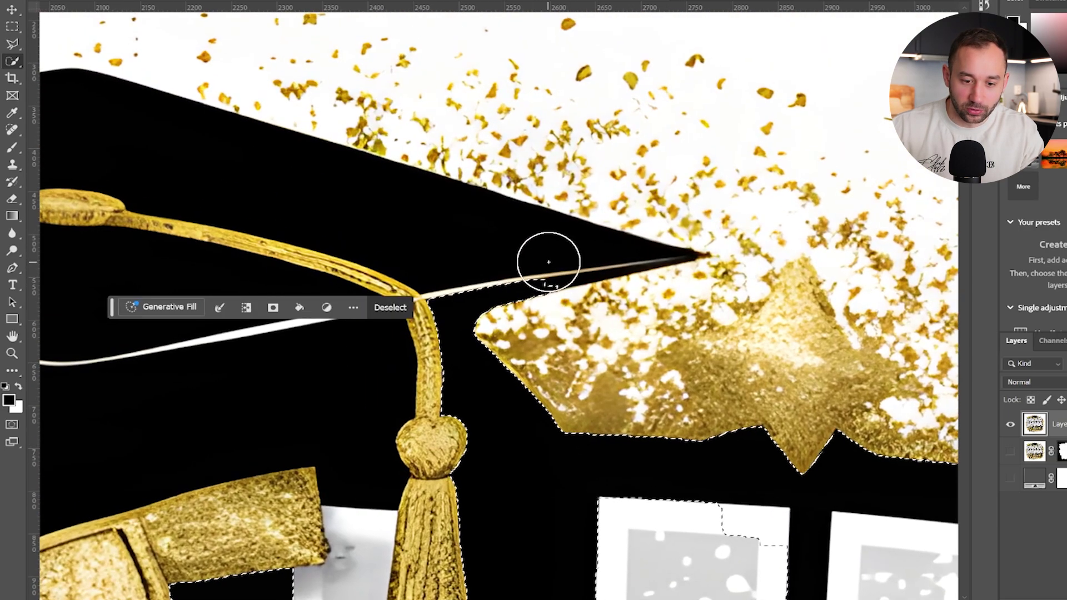
drag(303, 200, 839, 245)
drag(524, 310, 752, 232)
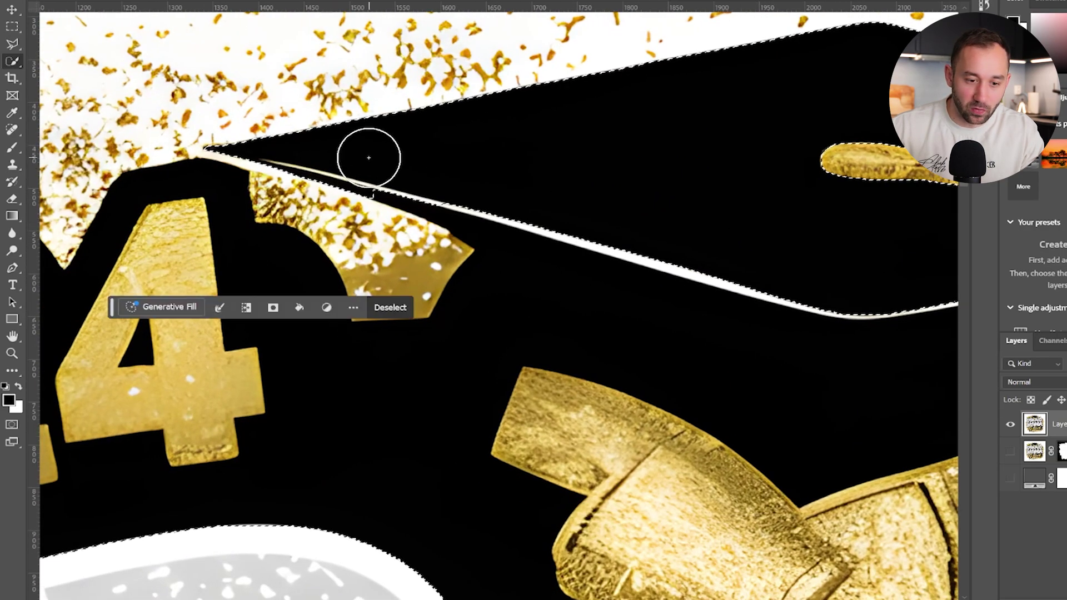
mouse_move(368, 158)
mouse_down()
mouse_move(443, 167)
mouse_move(478, 198)
mouse_move(489, 379)
mouse_up()
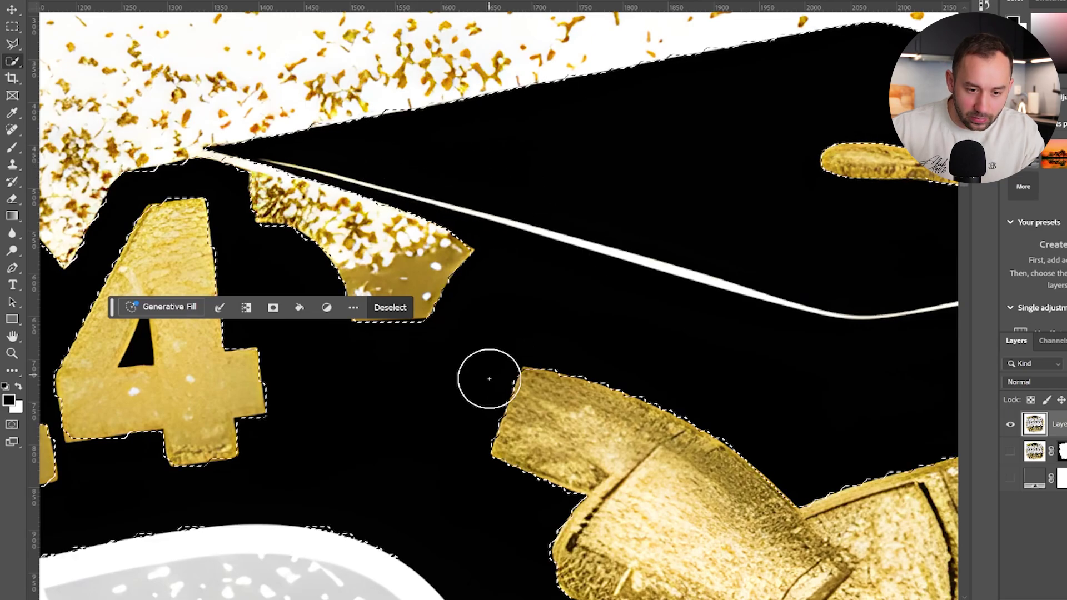
- Add the 4, the gold ornament below the cap, and the U of PROUD to the selection
scroll(574, 426, down, 2)
key(ctrl+d)
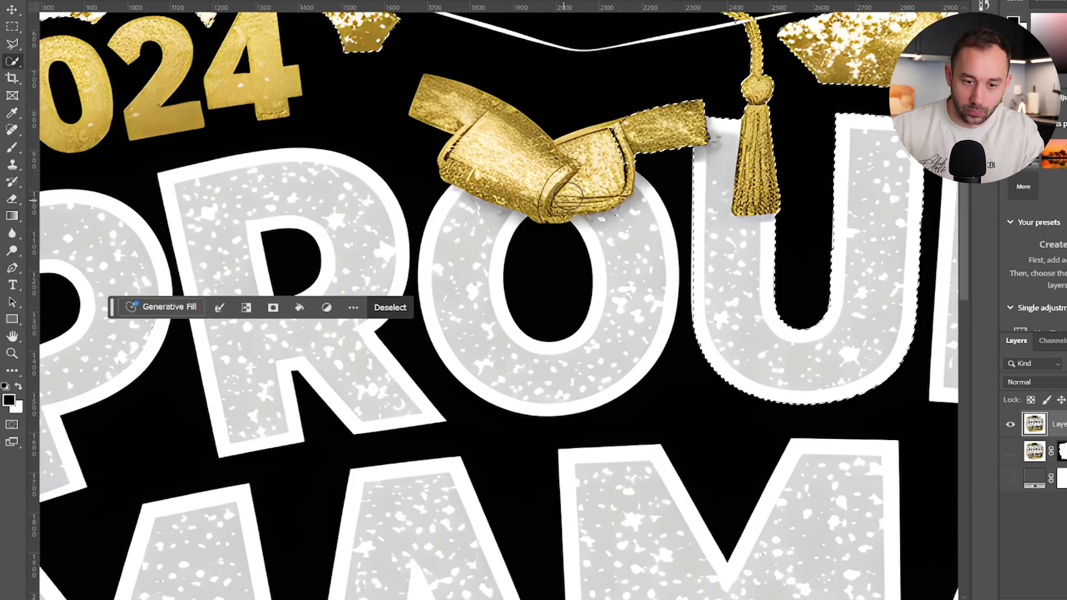
scroll(489, 100, down, 2)
mouse_move(757, 118)
mouse_down()
mouse_move(429, 248)
mouse_move(481, 208)
mouse_up()
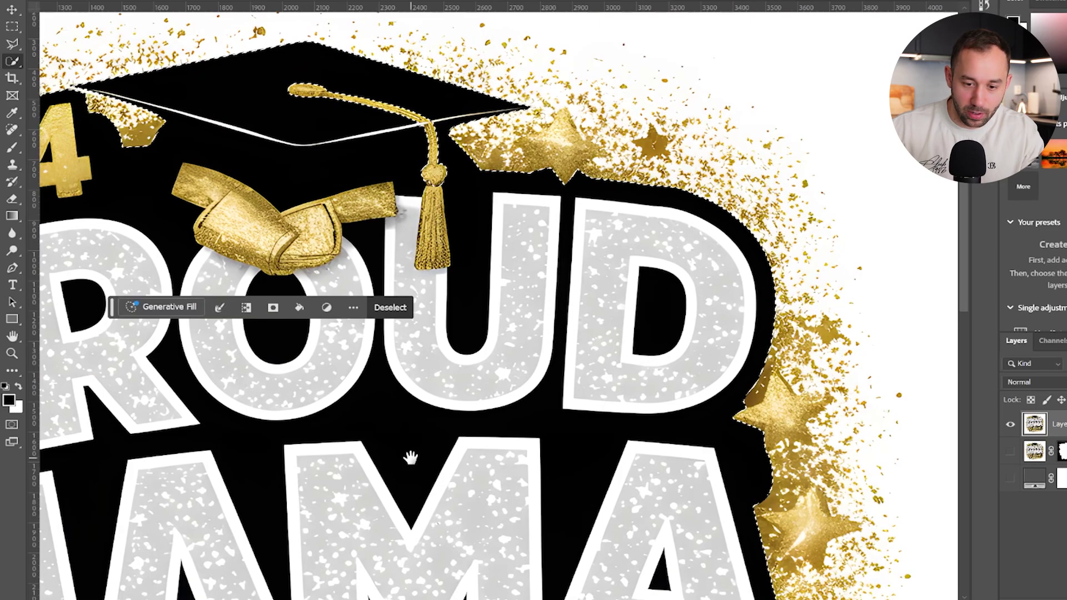
- Check the selection outline around the whole design, from the graduation cap down to the swoosh
drag(409, 452, 594, 265)
scroll(549, 252, down, 2)
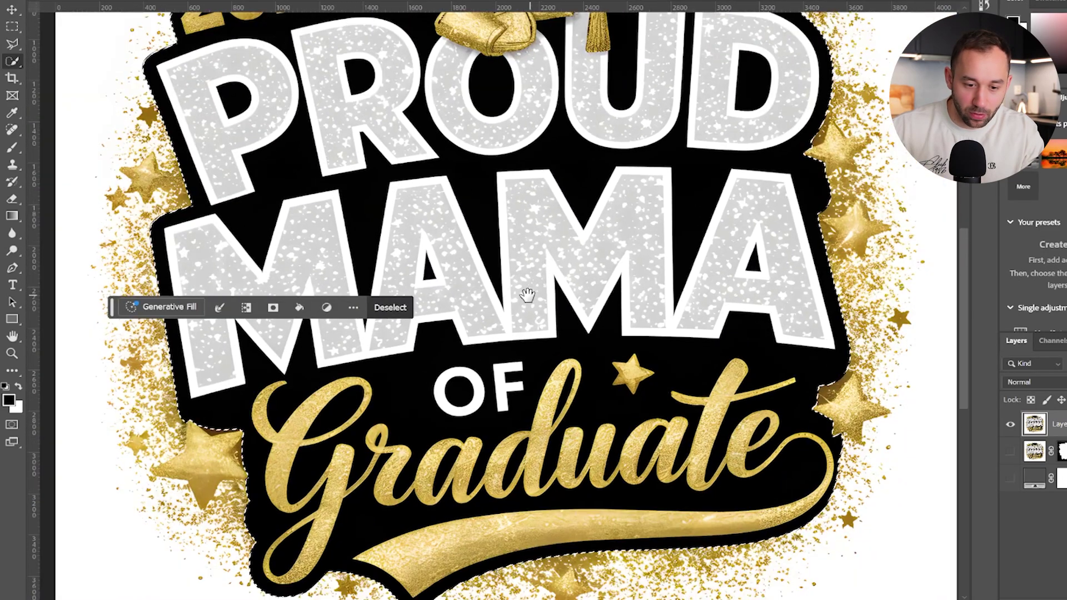
mouse_move(524, 289)
mouse_down()
mouse_move(562, 258)
mouse_move(546, 293)
mouse_move(502, 240)
mouse_up()
scroll(592, 259, down, 2)
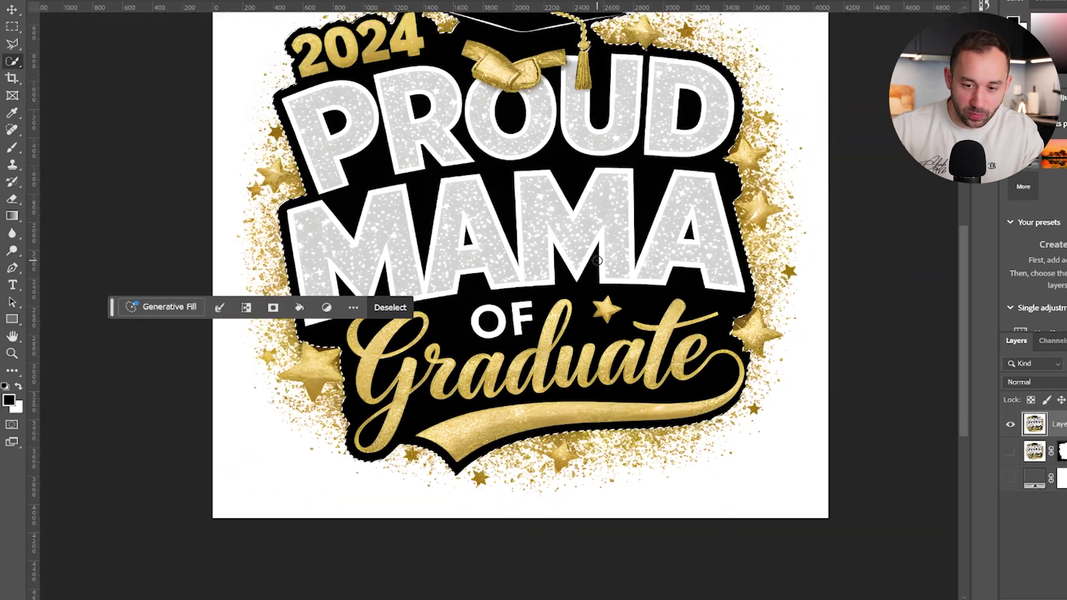
drag(520, 40, 439, 202)
scroll(439, 202, up, 8)
scroll(473, 240, down, 6)
drag(612, 366, 558, 198)
drag(563, 248, 583, 183)
scroll(578, 279, down, 2)
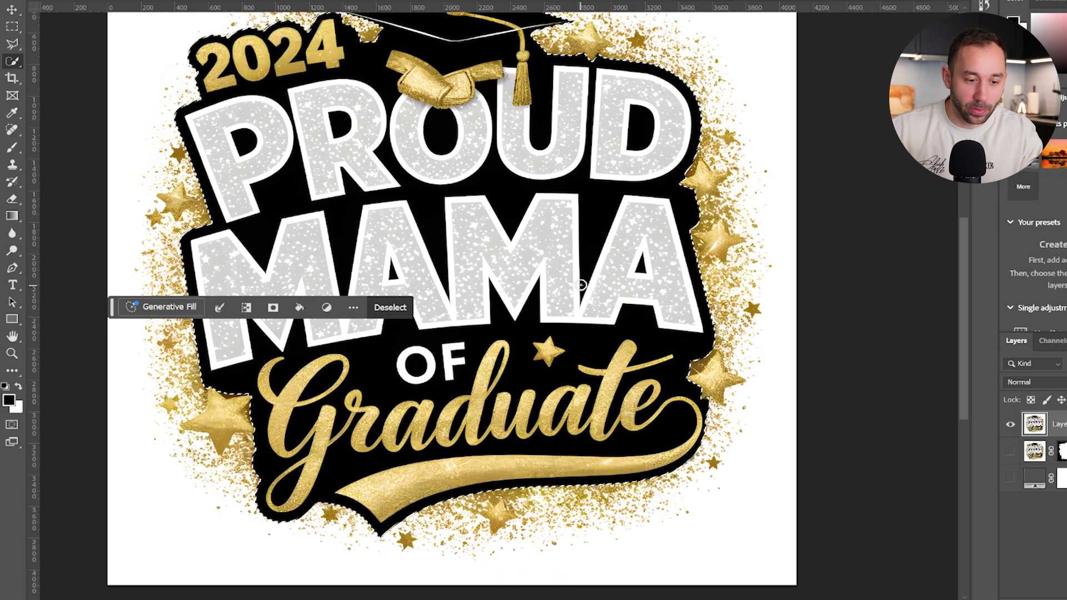
scroll(592, 217, up, 1)
scroll(448, 191, down, 2)
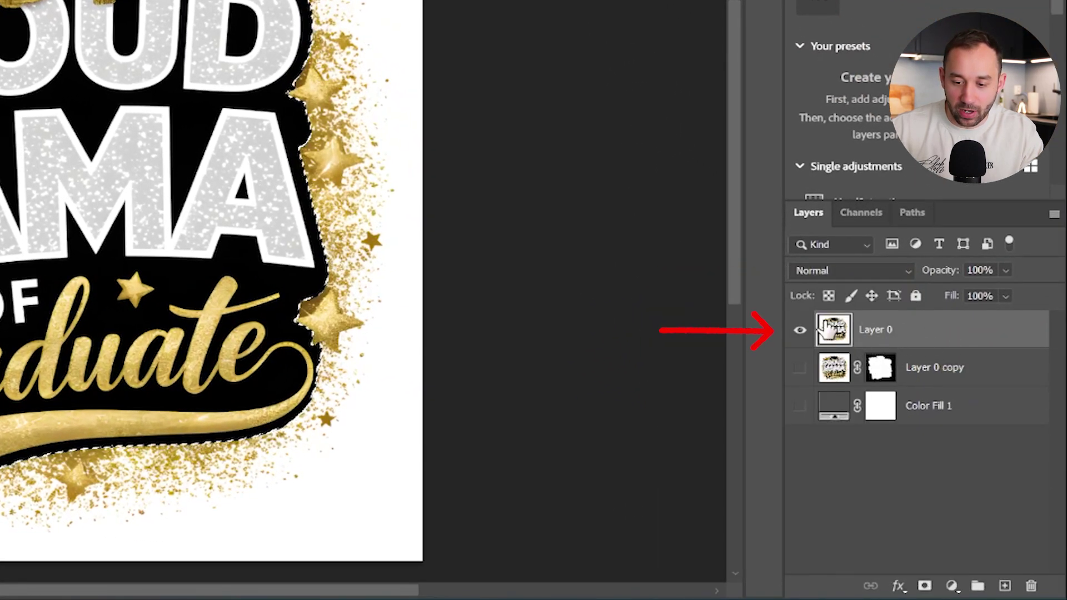
- Mask Layer 0 with the current selection and show the Color Fill 1 layer behind it
click(924, 587)
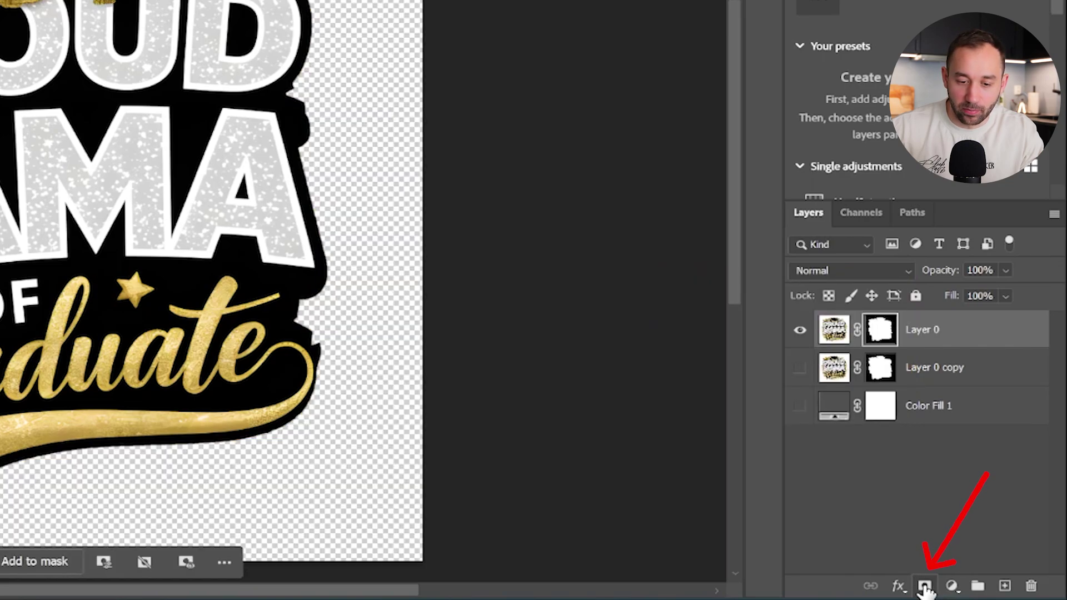
click(800, 407)
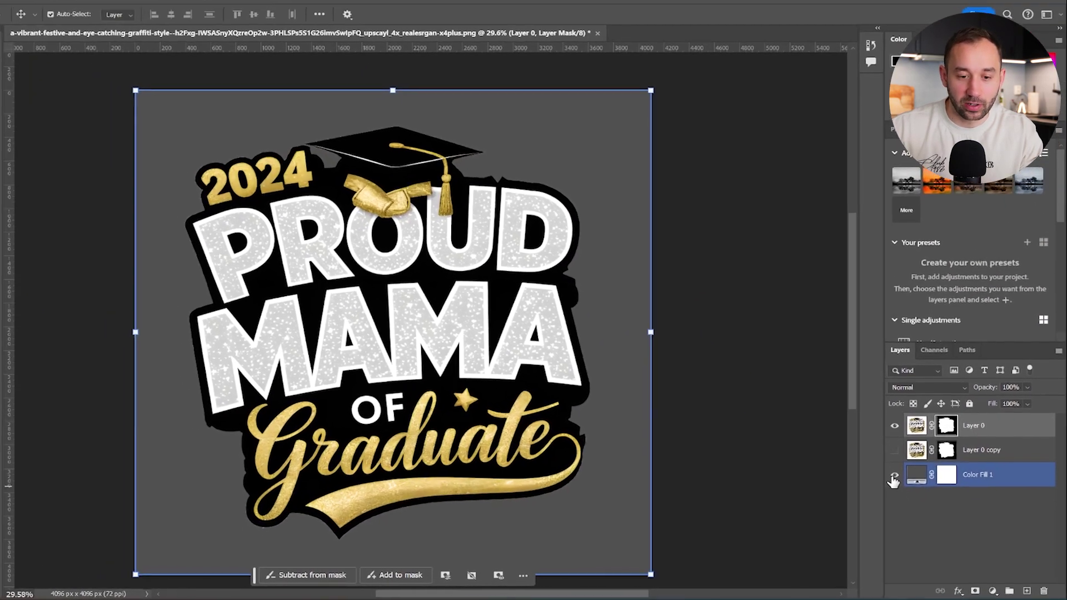
- Examine the masked edges around the cap's tips, the 2024 numerals and the PROUD lettering against the gray fill
scroll(524, 112, up, 3)
scroll(500, 139, up, 5)
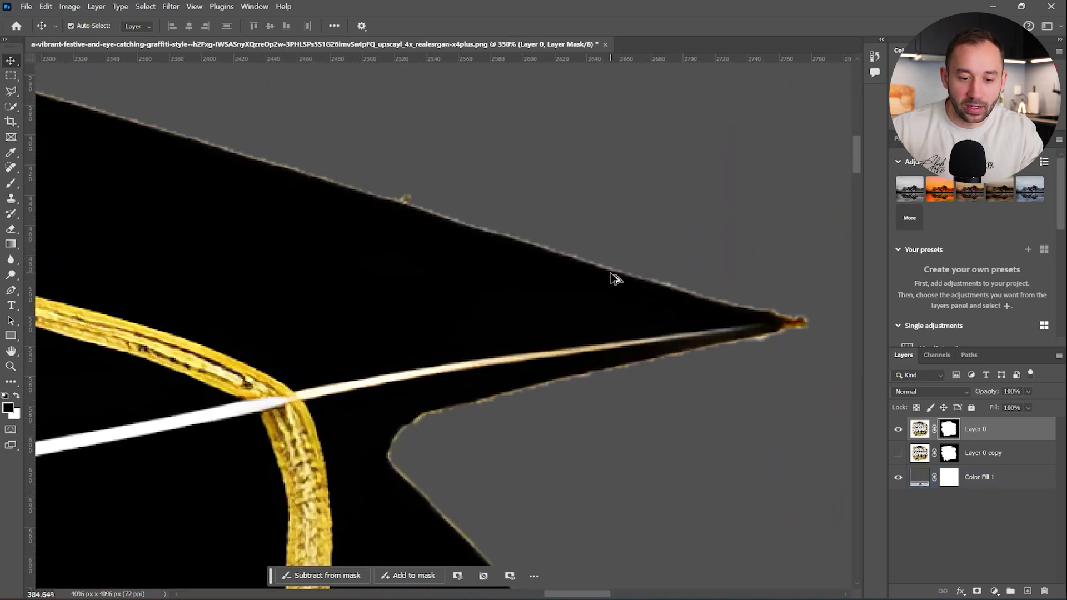
drag(729, 381, 602, 236)
scroll(600, 255, down, 6)
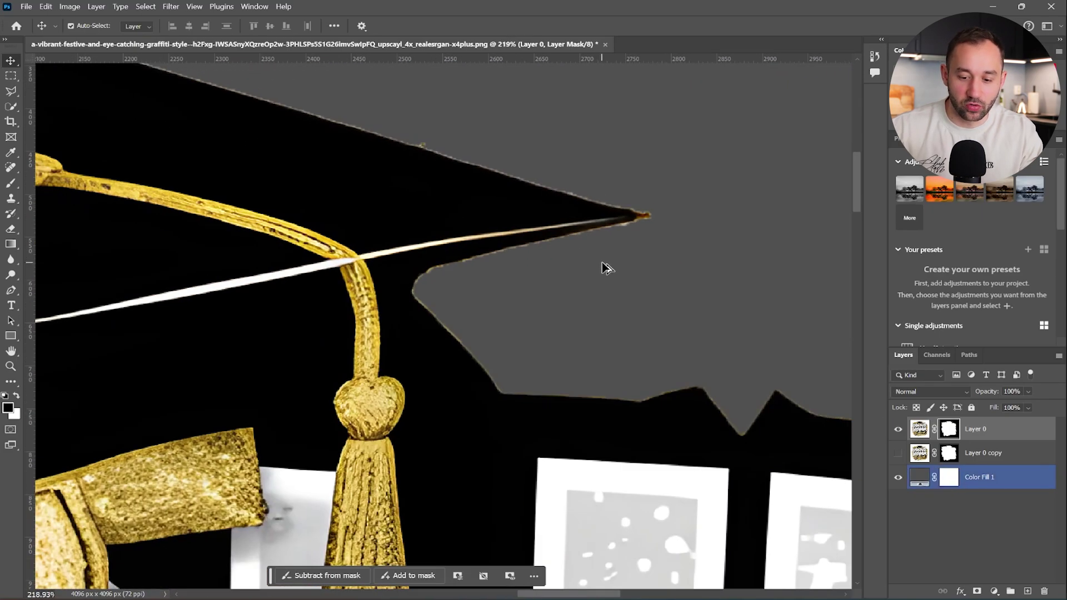
drag(747, 303, 678, 346)
scroll(539, 260, up, 3)
scroll(586, 350, up, 8)
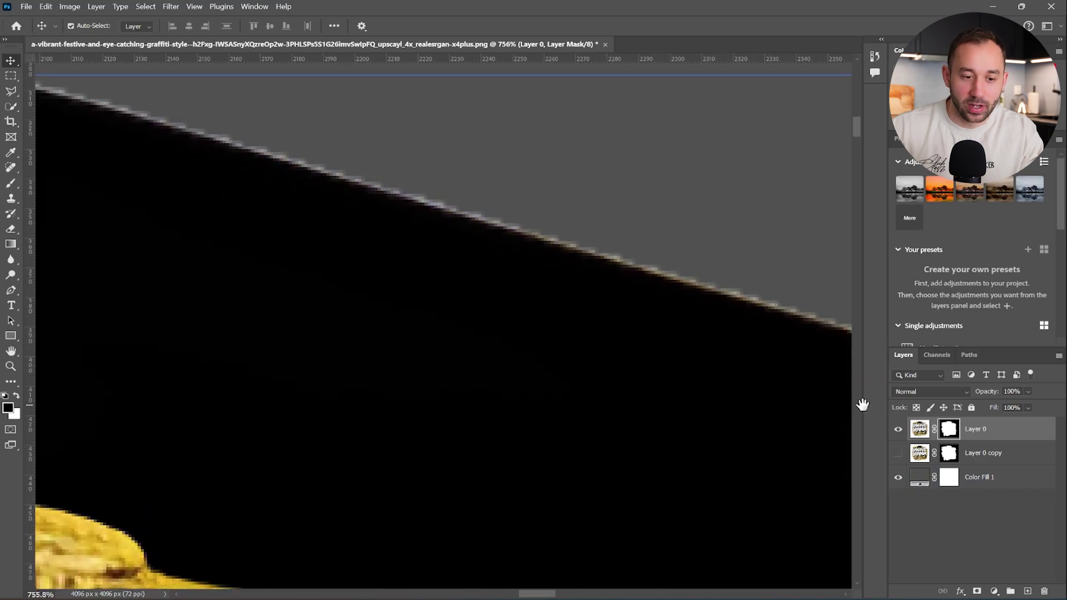
drag(863, 405, 944, 428)
drag(167, 111, 806, 112)
drag(195, 433, 823, 178)
drag(195, 278, 731, 202)
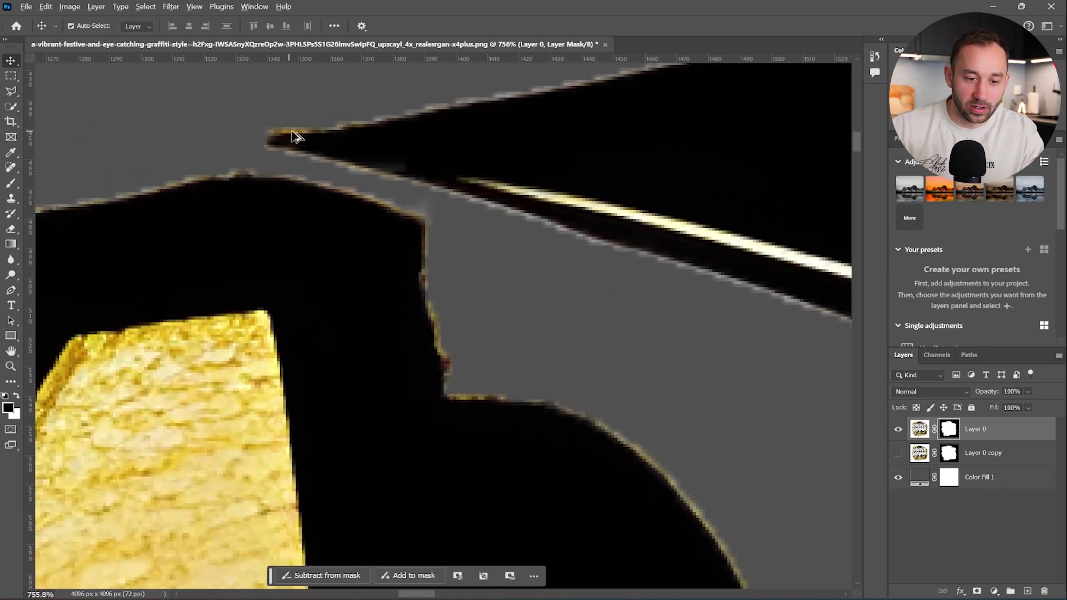
scroll(428, 185, down, 5)
drag(266, 255, 638, 191)
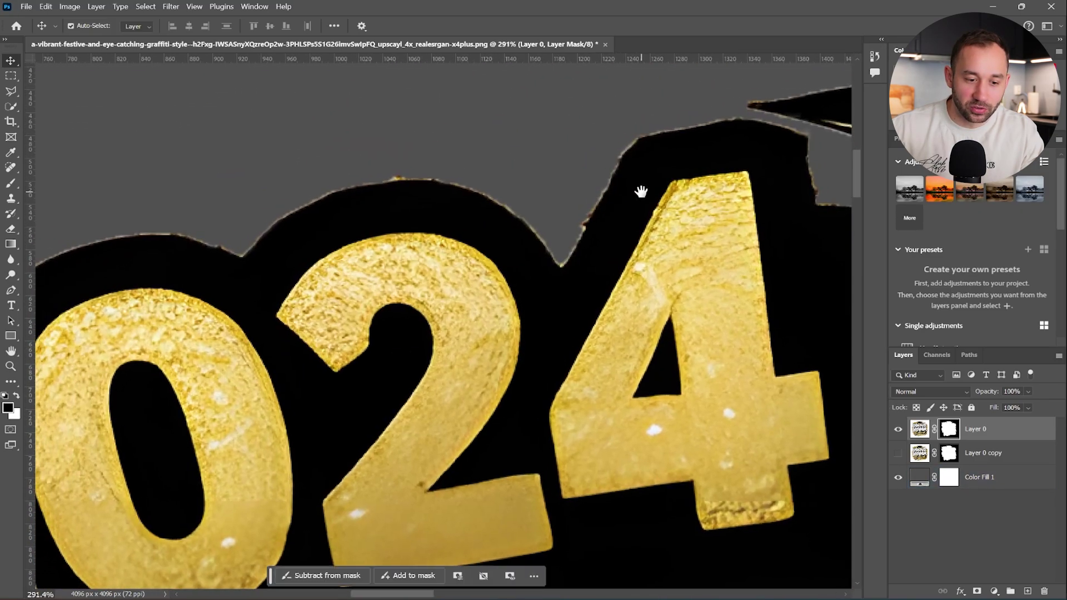
scroll(640, 200, down, 7)
drag(747, 284, 304, 209)
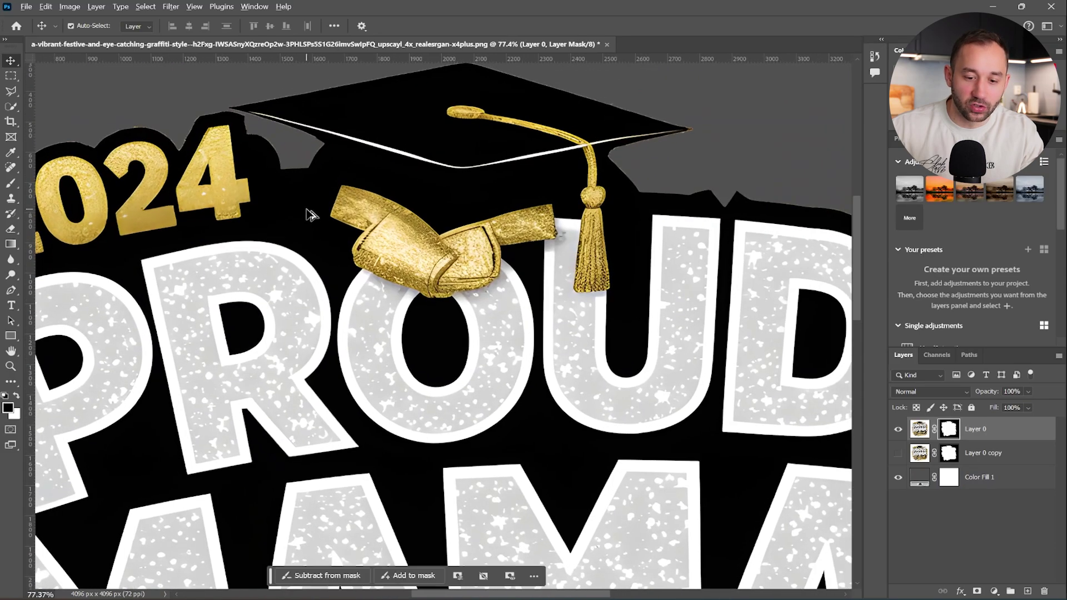
scroll(311, 215, down, 3)
drag(519, 253, 543, 287)
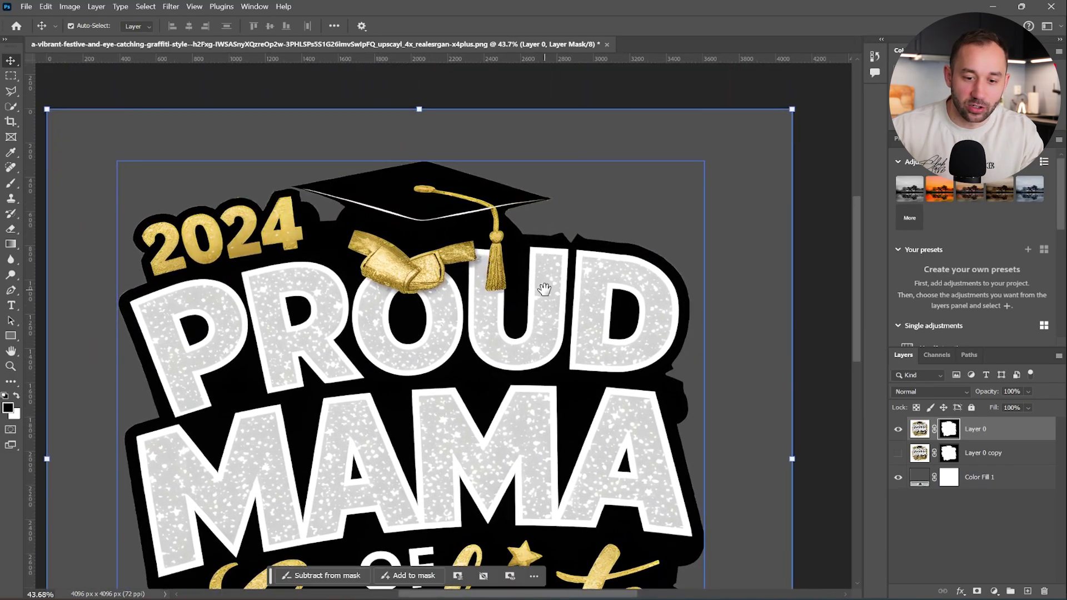
- Open Select and Mask for Layer 0's layer mask, with the cap's right tip in view
scroll(581, 166, up, 9)
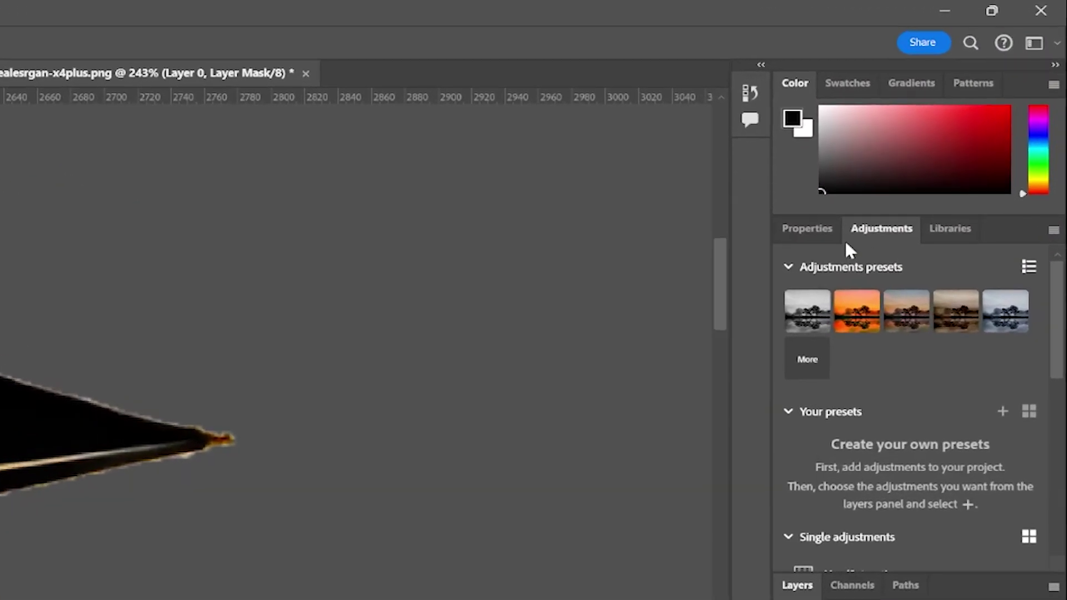
click(916, 140)
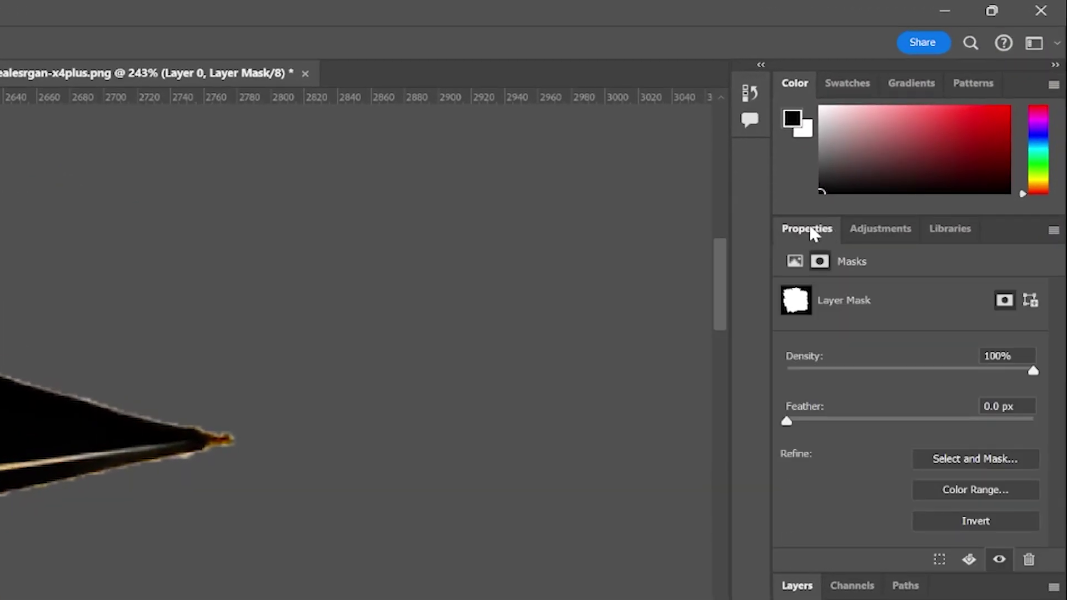
click(287, 10)
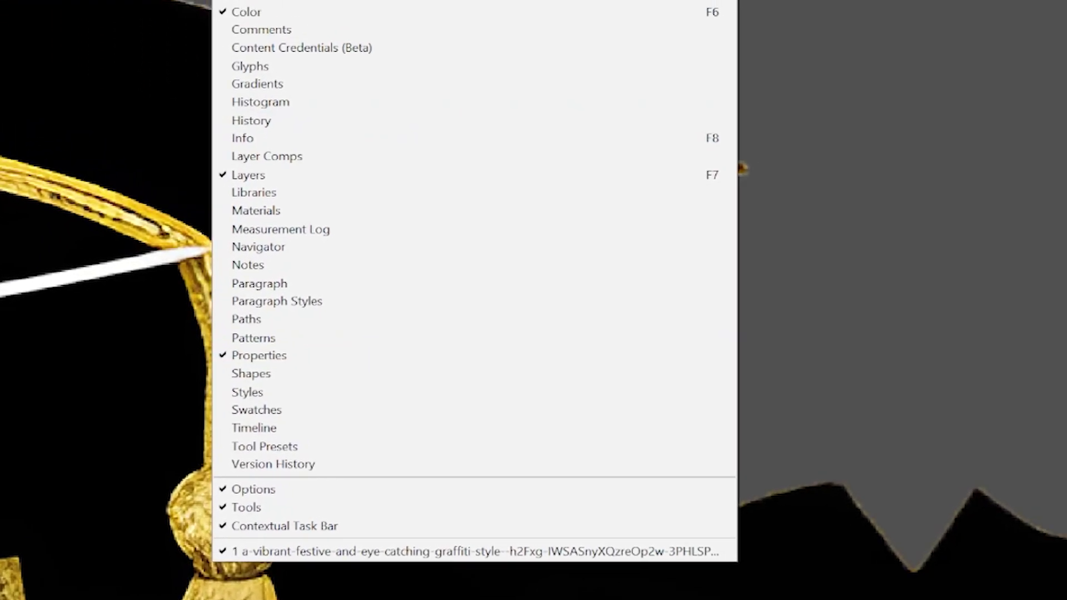
key(Escape)
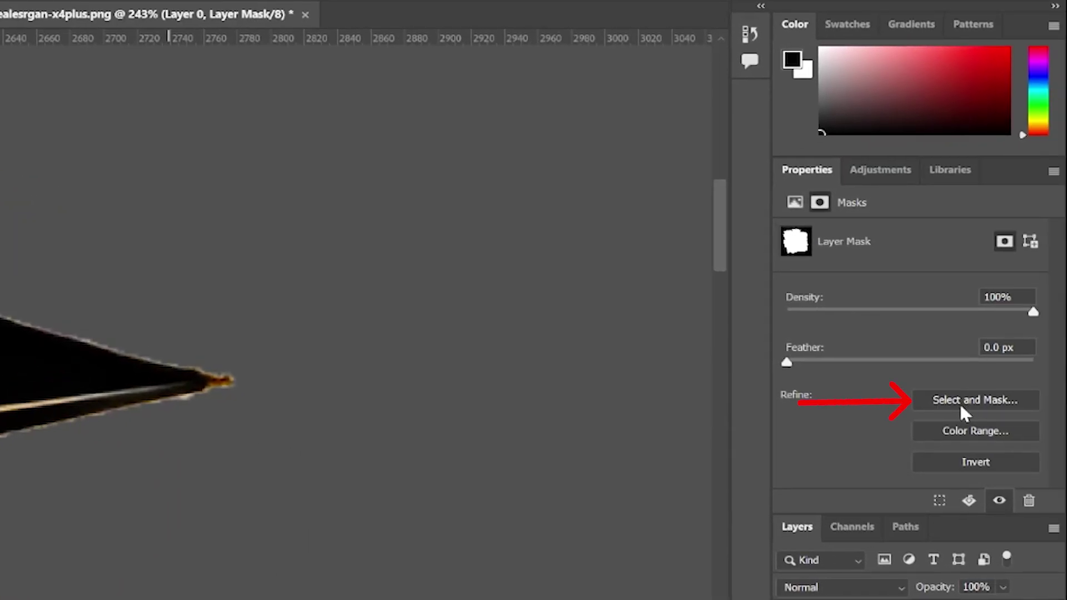
click(968, 402)
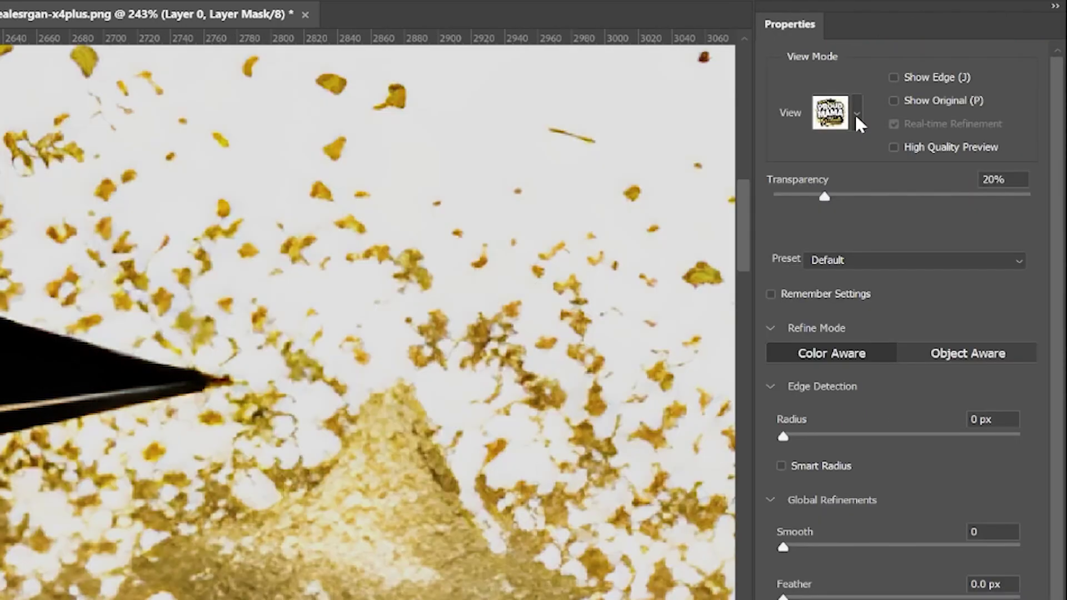
- Preview the mask as a red Overlay on the masked areas at 92% opacity
click(856, 113)
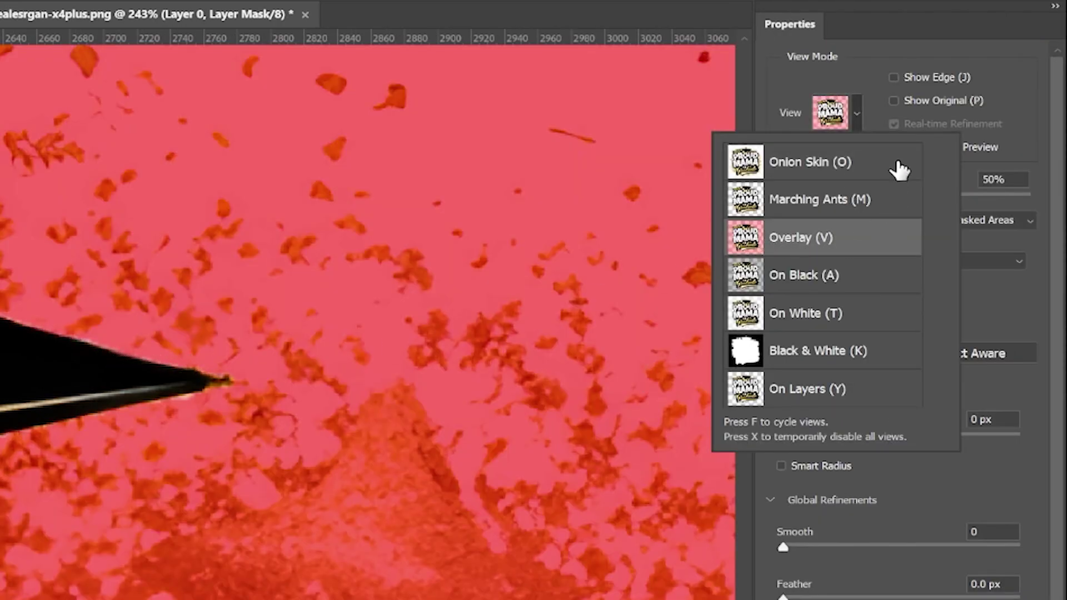
click(857, 126)
drag(902, 196, 1008, 203)
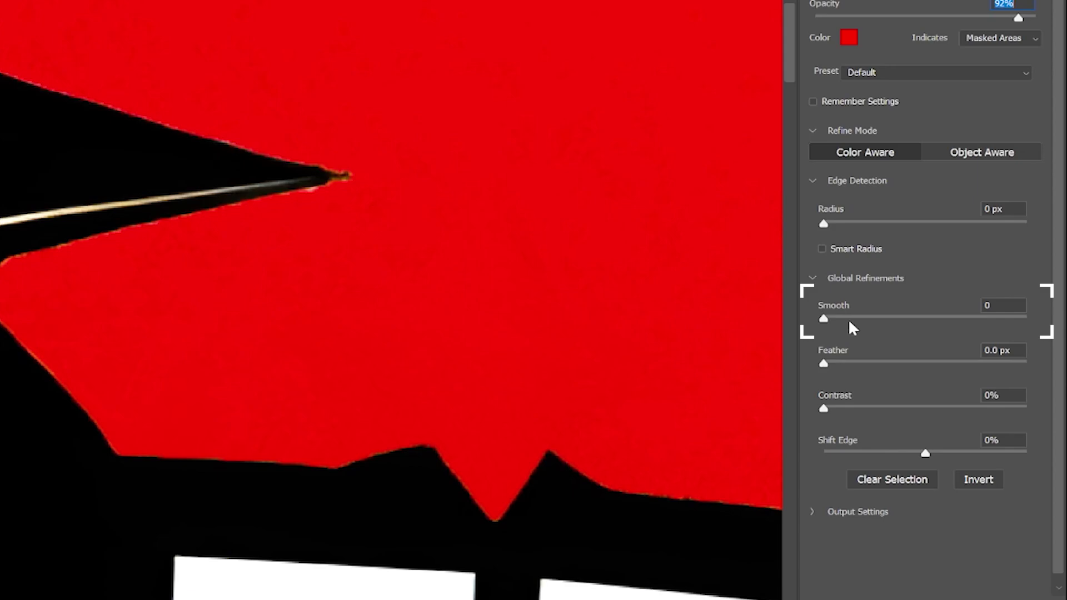
- Set the mask's Smooth refinement to 59 and its Contrast to 62%
drag(919, 325, 931, 325)
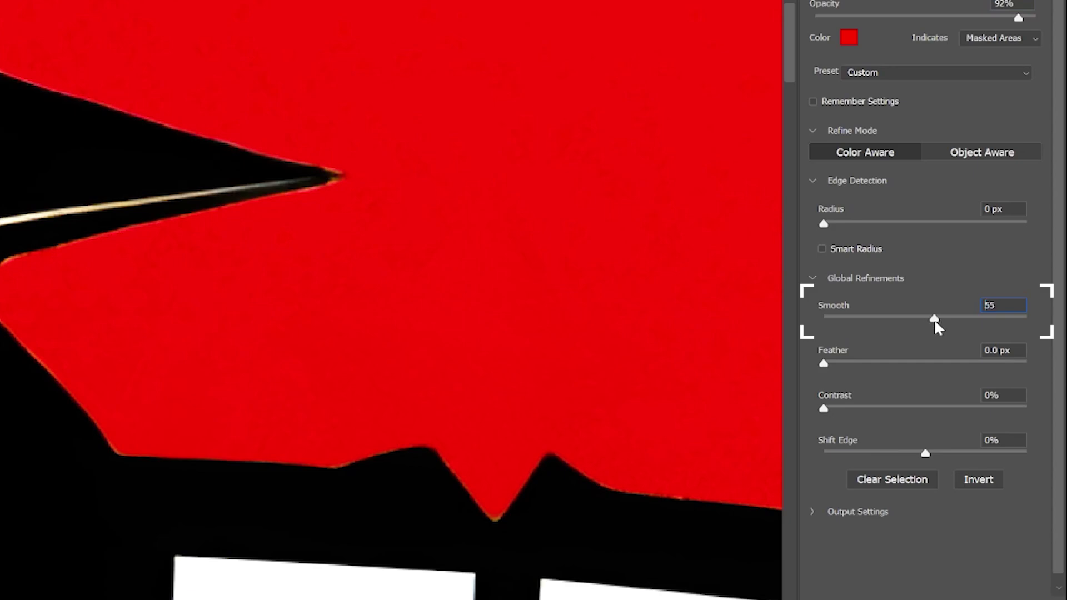
drag(933, 319, 951, 317)
click(922, 408)
drag(922, 408, 950, 407)
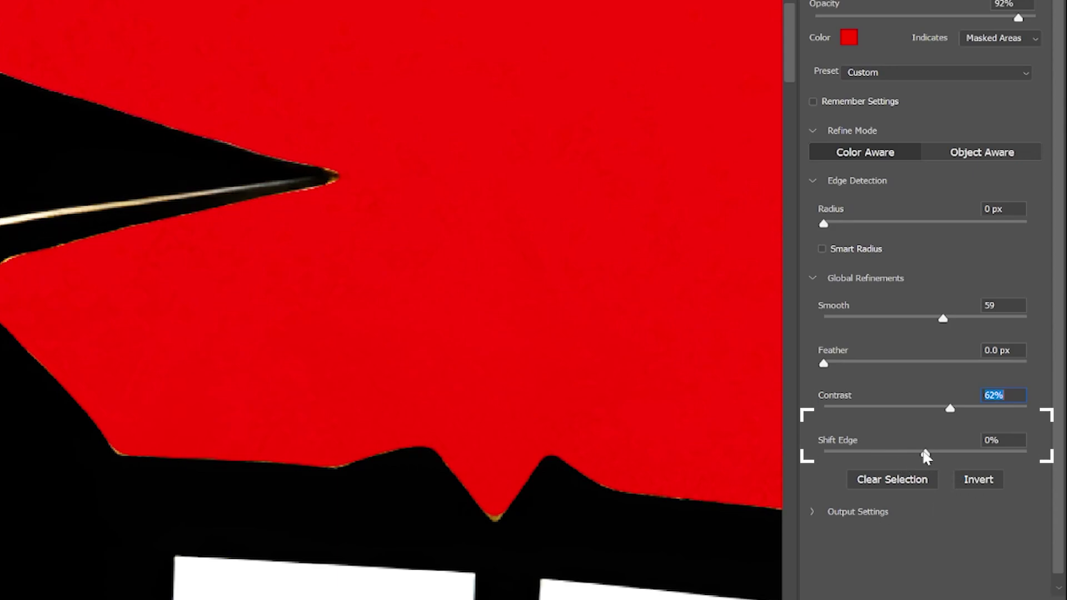
- Set Shift Edge to -80% and apply the mask refinements
click(905, 451)
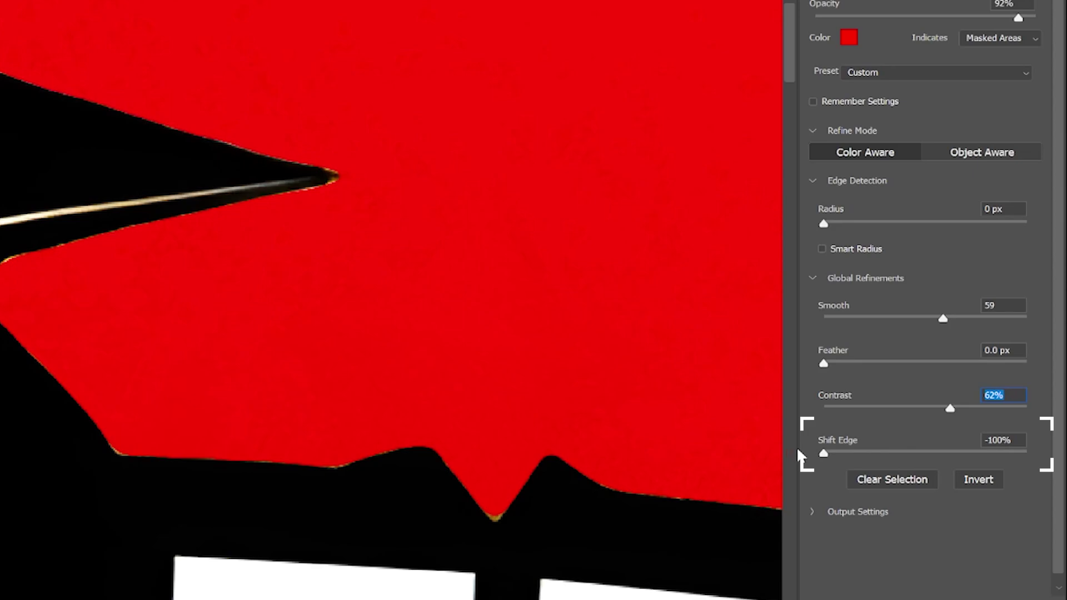
key(Tab)
click(868, 452)
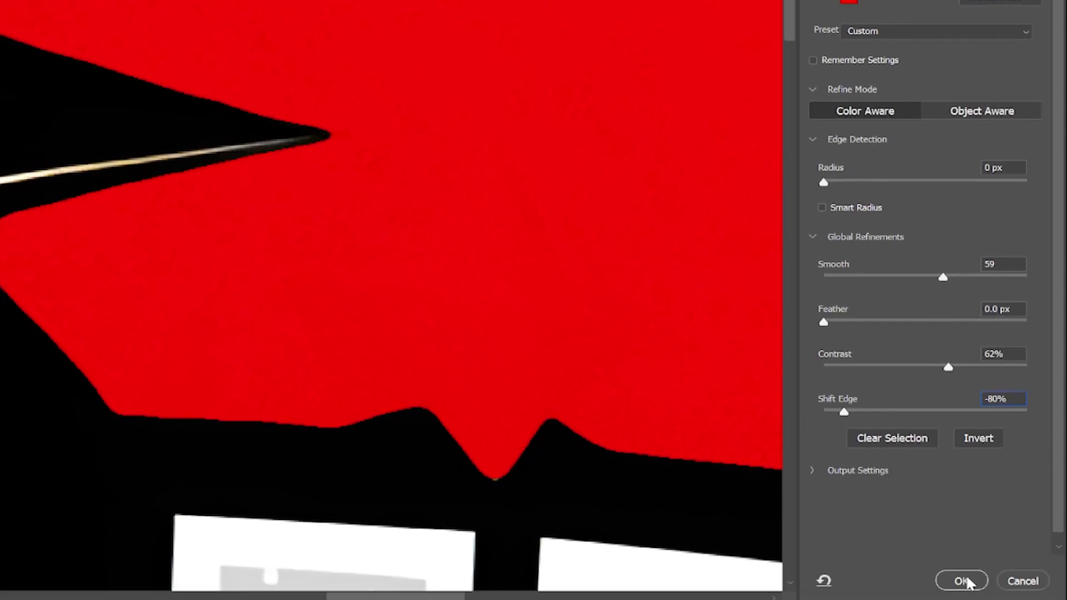
click(962, 576)
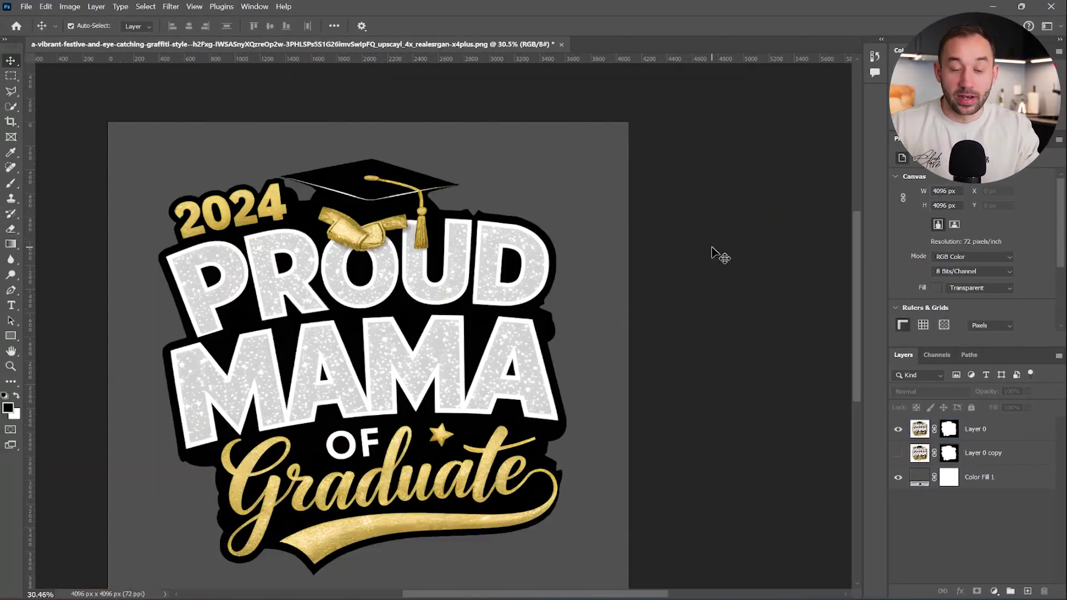
- Examine the refined outline for uneven bumps and notches along the right side of PROUD and MAMA
click(612, 244)
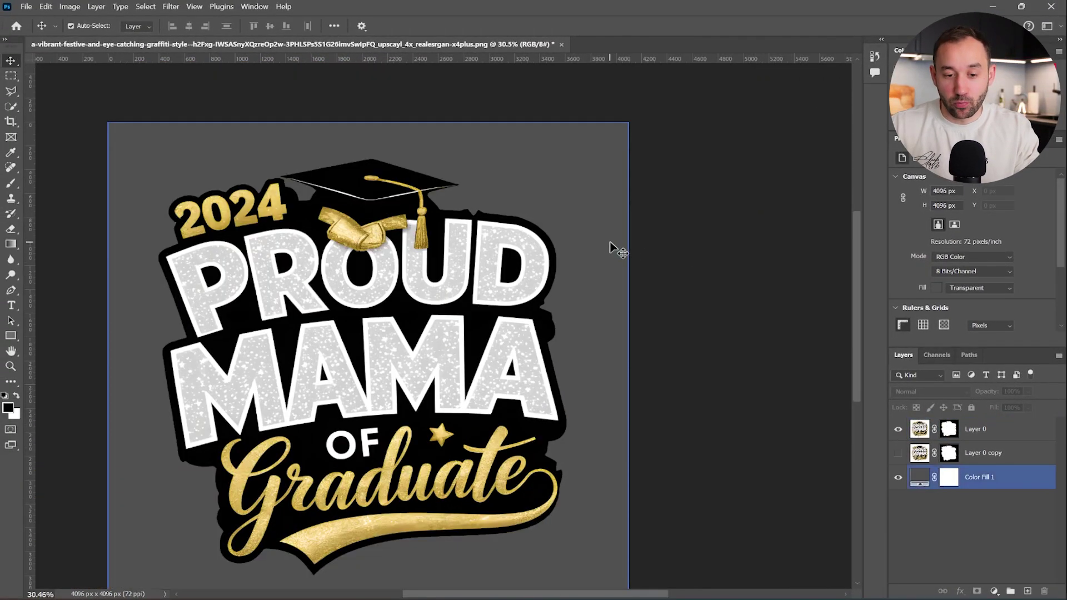
scroll(552, 337, up, 5)
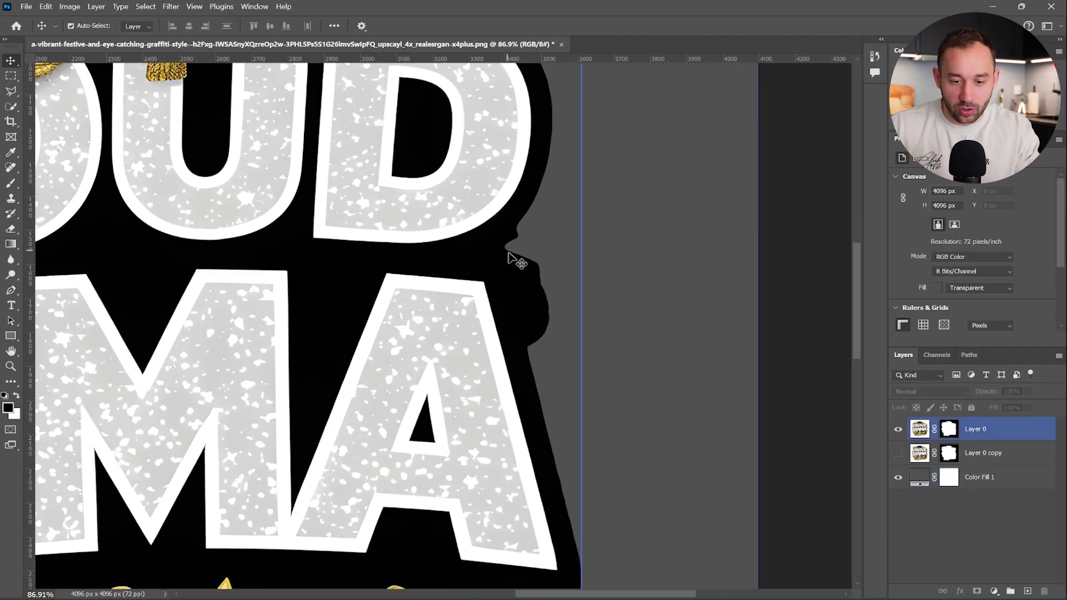
scroll(536, 354, up, 1)
click(524, 254)
scroll(544, 314, down, 6)
click(616, 430)
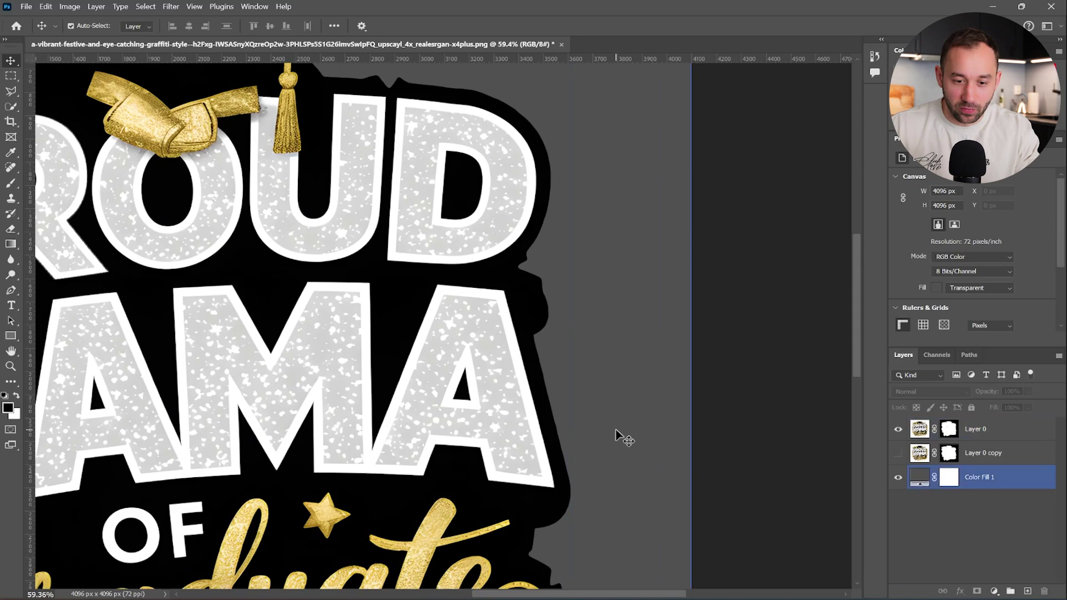
drag(613, 391, 605, 492)
scroll(578, 398, up, 6)
click(532, 303)
scroll(556, 336, down, 5)
click(558, 337)
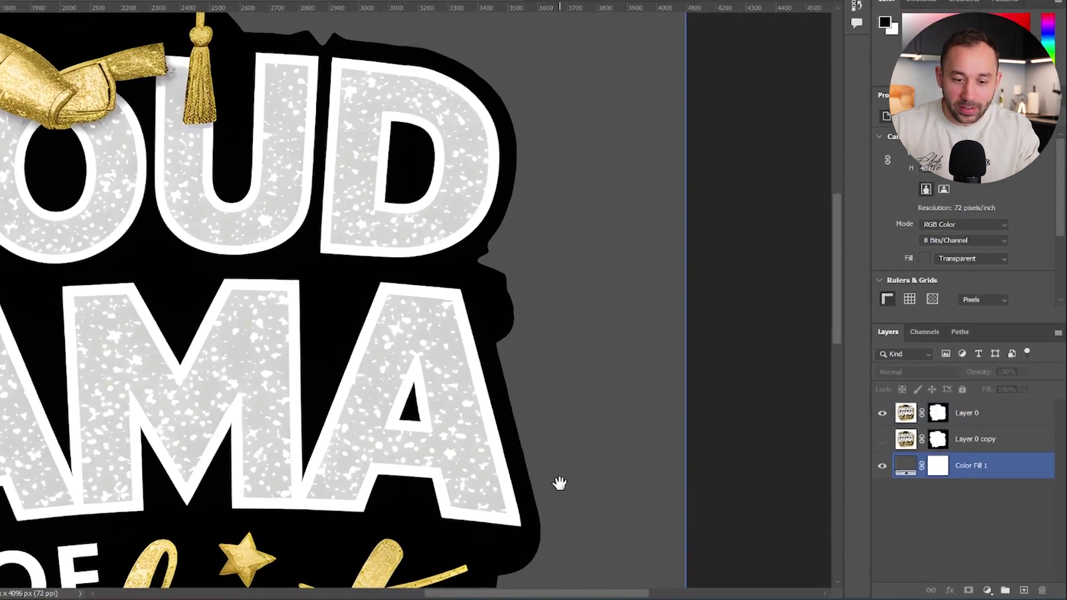
- Trim the bump and notch between PROUD's D and MAMA's last A on Layer 0's mask, using a Polygonal Lasso selection filled with black
click(938, 414)
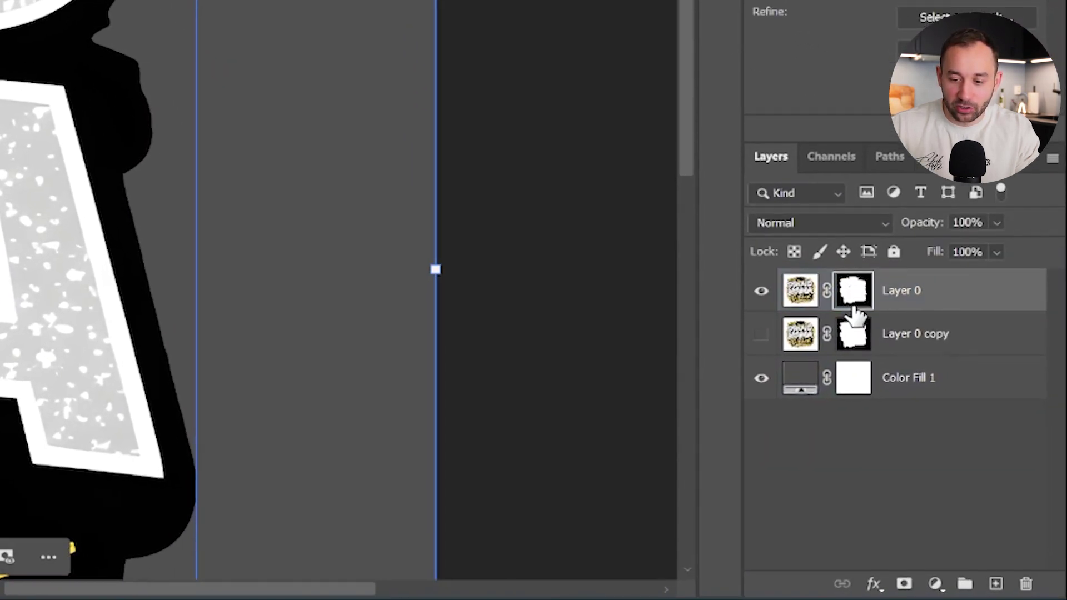
scroll(183, 150, up, 5)
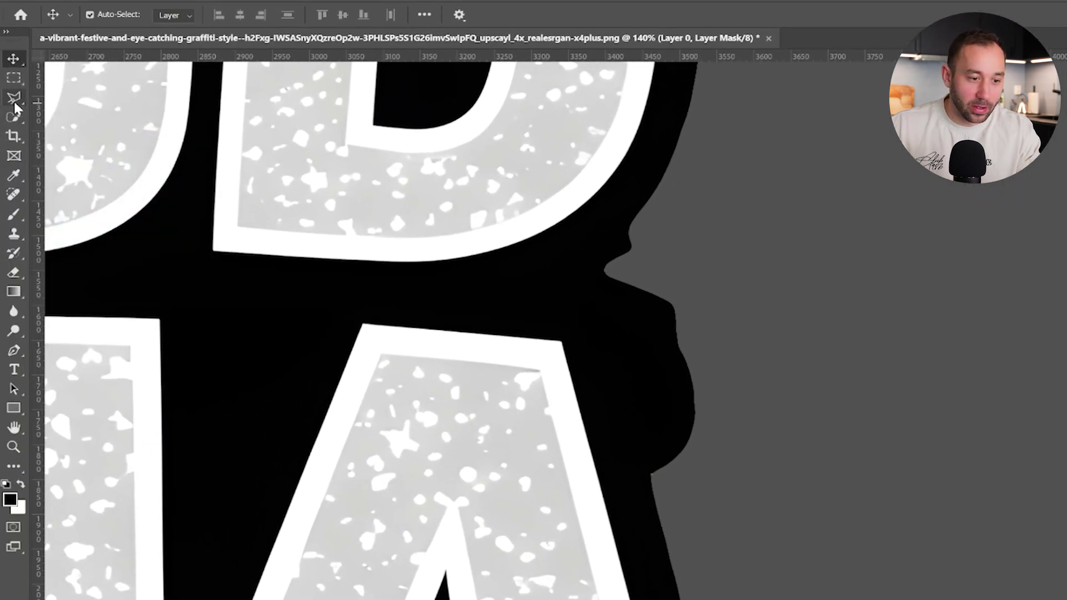
right_click(14, 98)
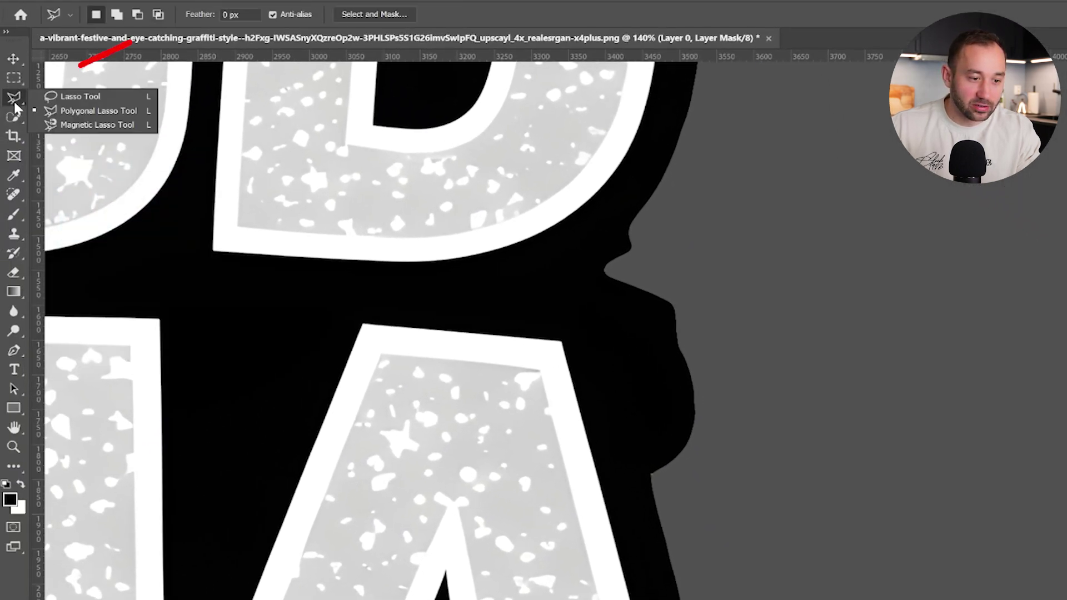
click(95, 114)
scroll(653, 457, up, 3)
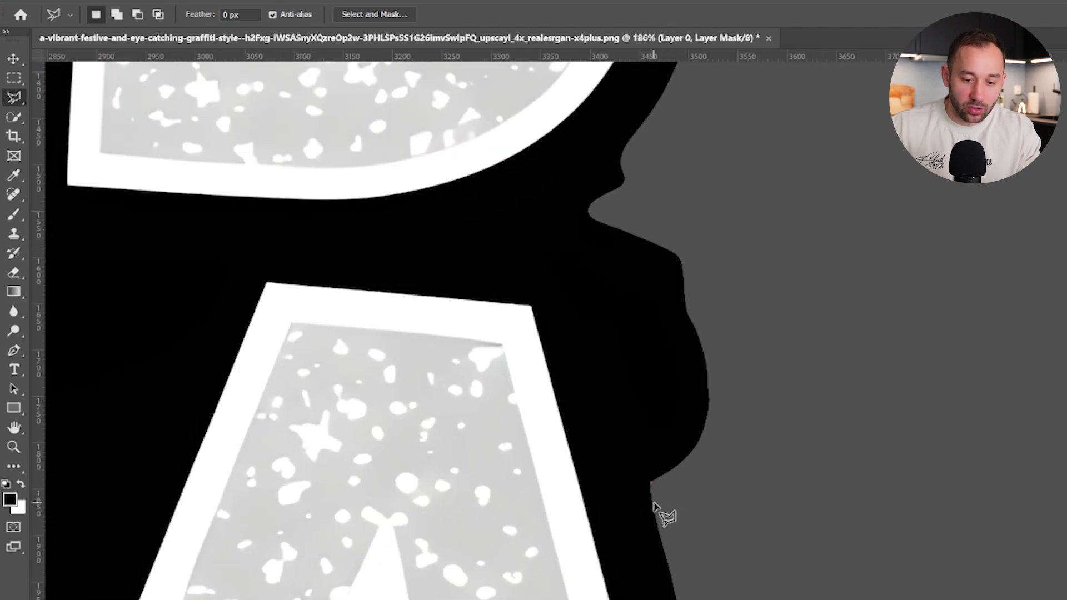
click(653, 504)
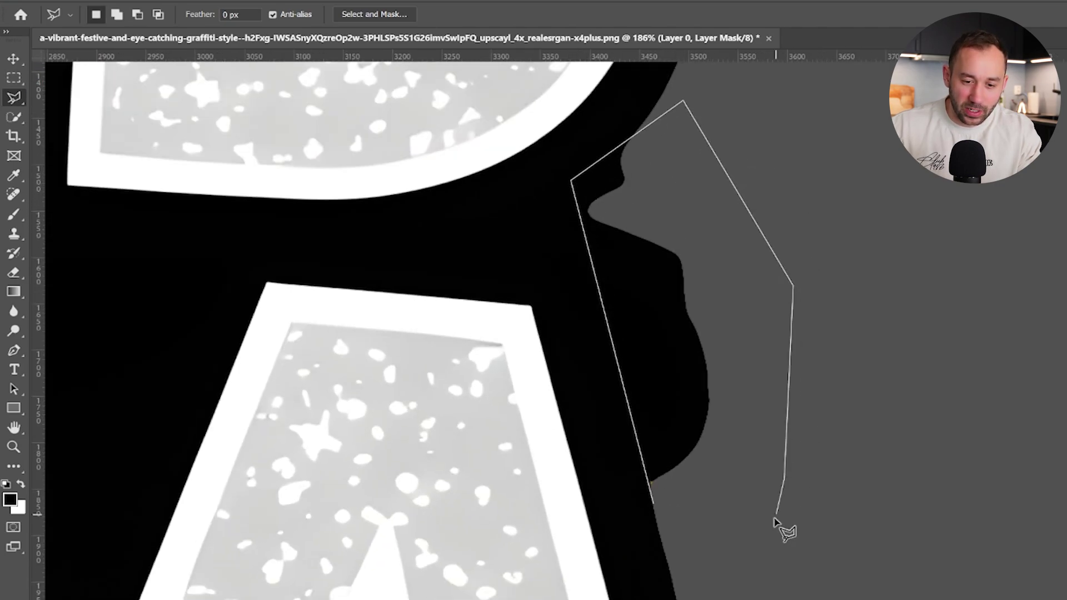
click(668, 516)
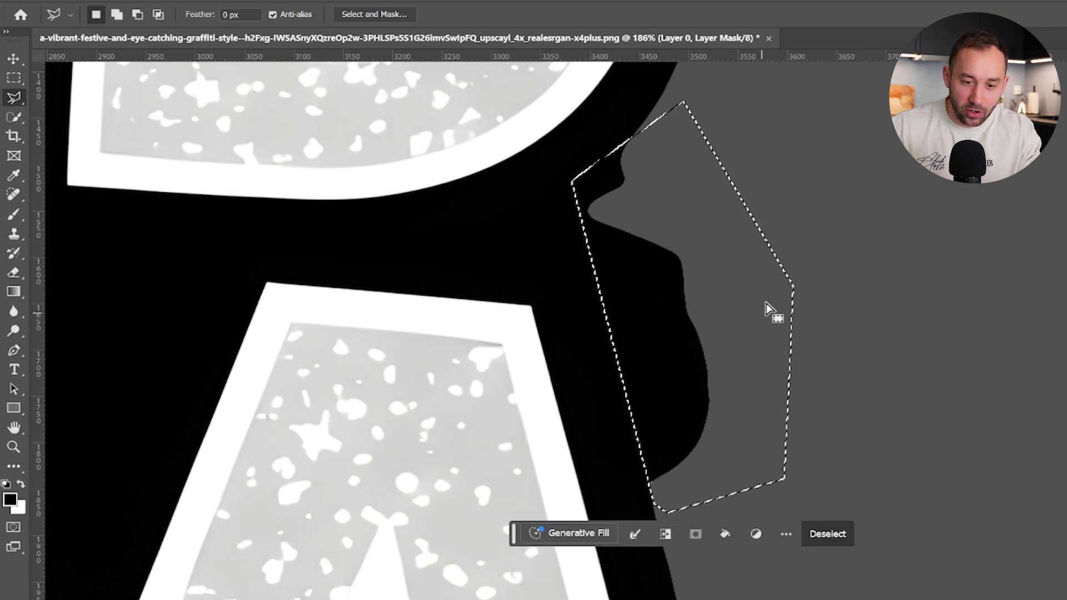
click(21, 484)
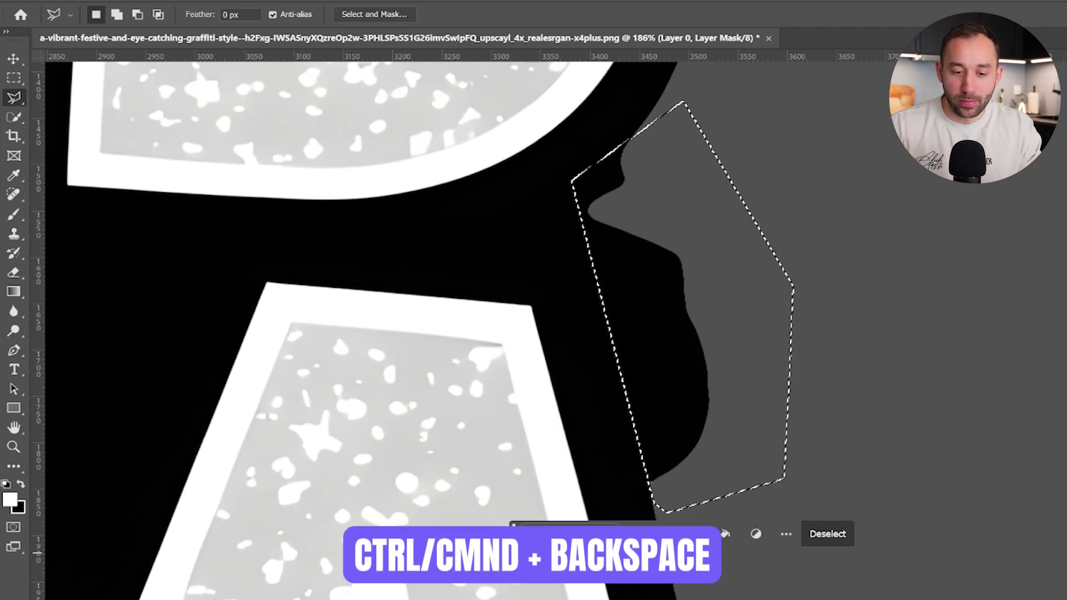
key(ctrl+BackSpace)
key(ctrl+d)
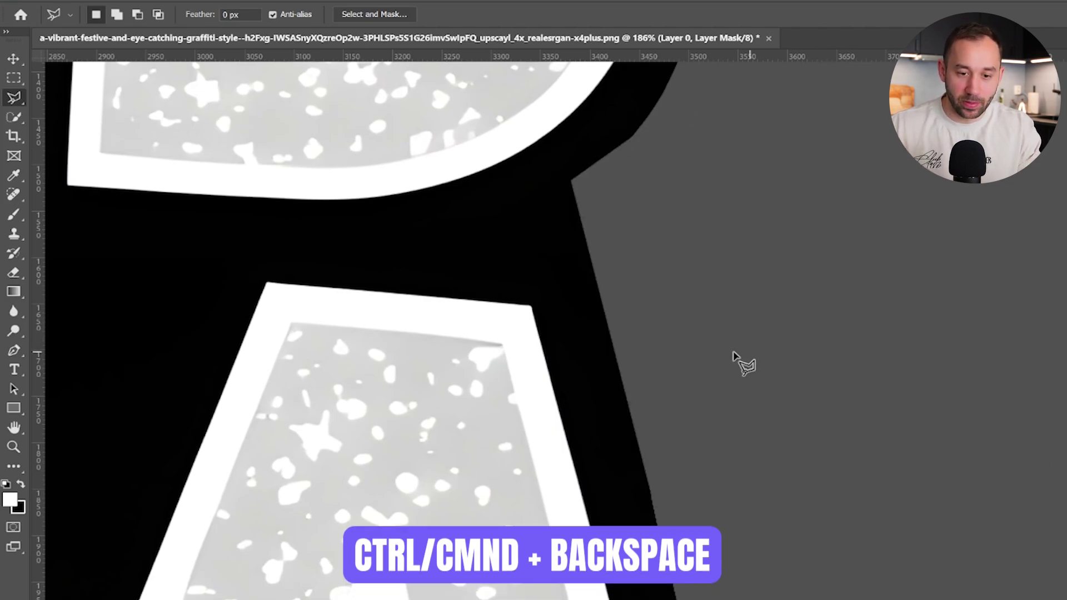
- Trim the two peaks above the gap between PROUD's U and D from the mask with a black-filled Polygonal Lasso selection
scroll(734, 356, down, 6)
scroll(665, 245, up, 6)
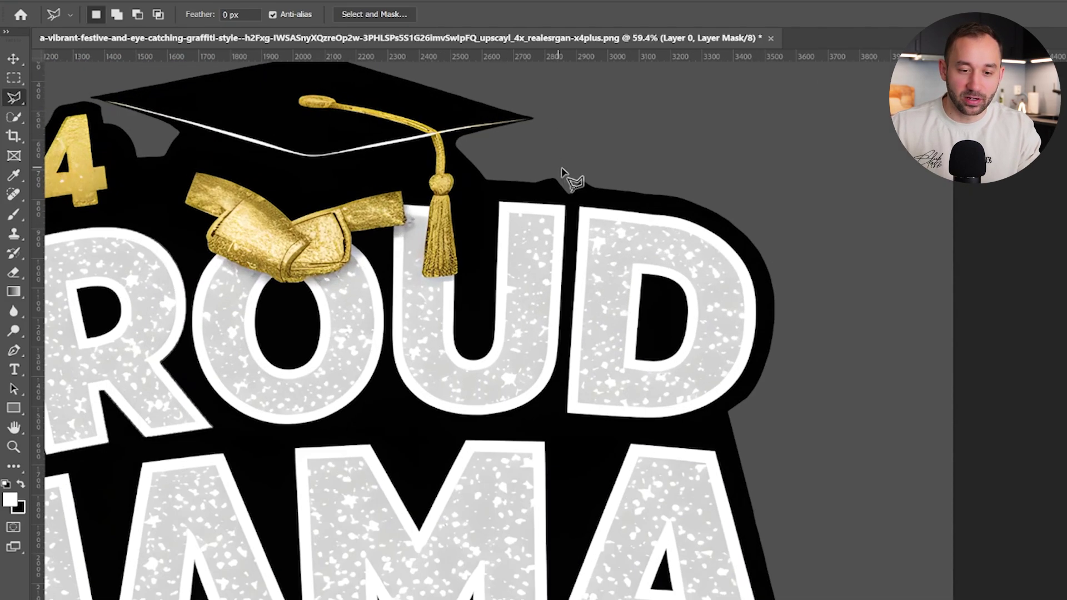
click(386, 193)
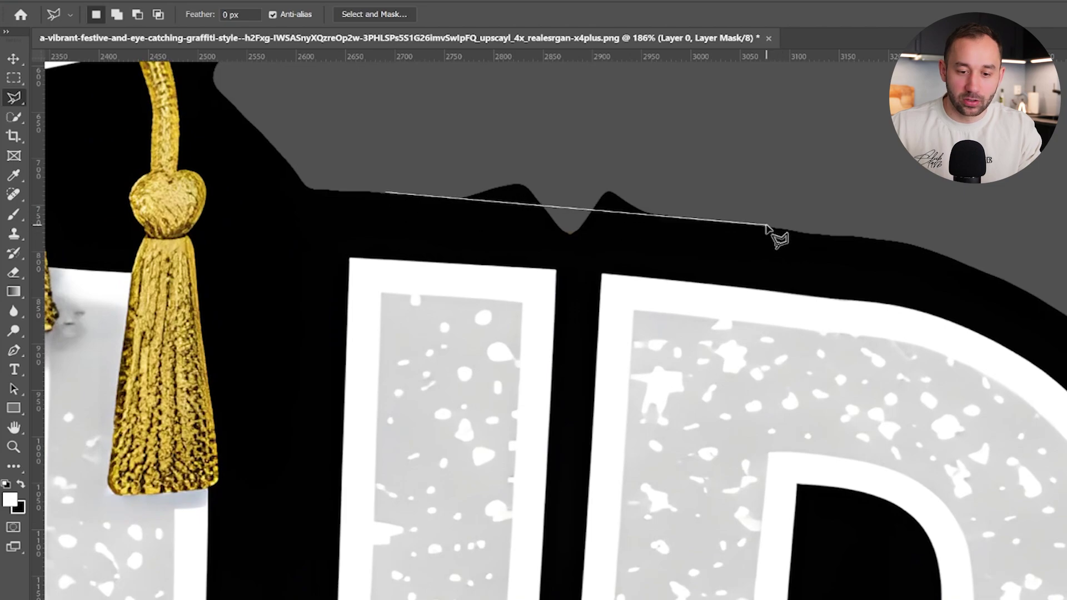
click(739, 133)
double_click(395, 140)
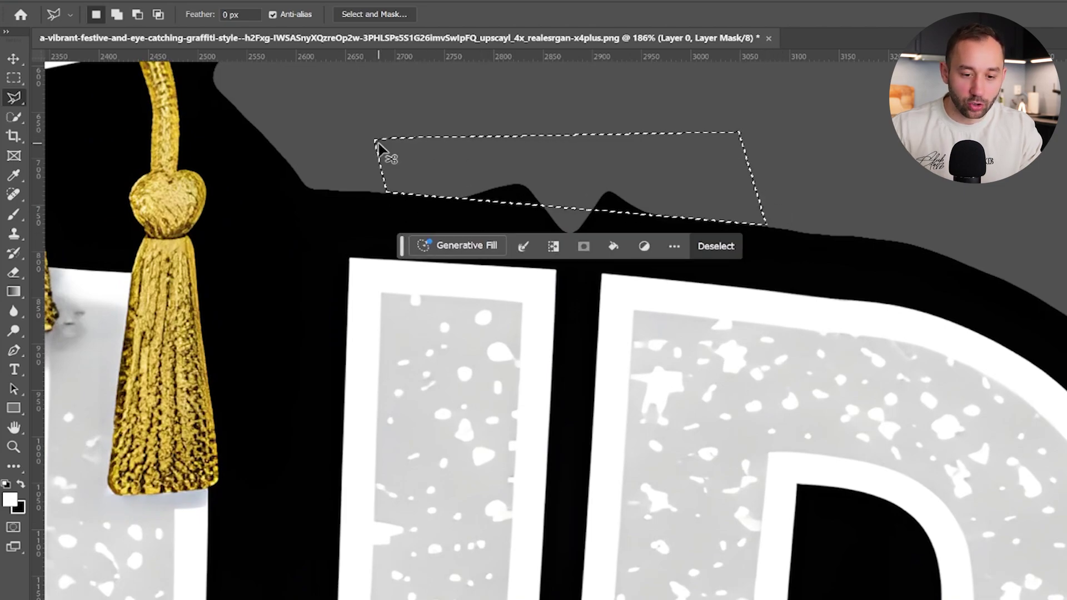
key(ctrl+d)
- Restore the remaining notch between PROUD's U and D by lassoing it, filling the mask area with white and deselecting
scroll(758, 309, down, 4)
scroll(761, 312, down, 3)
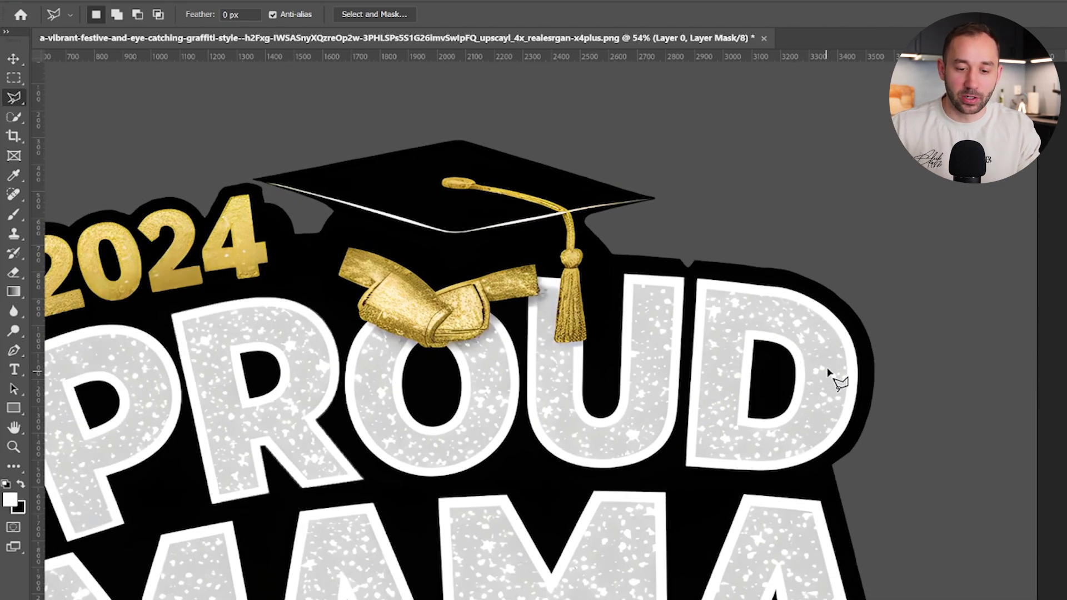
scroll(774, 329, up, 6)
scroll(762, 337, up, 4)
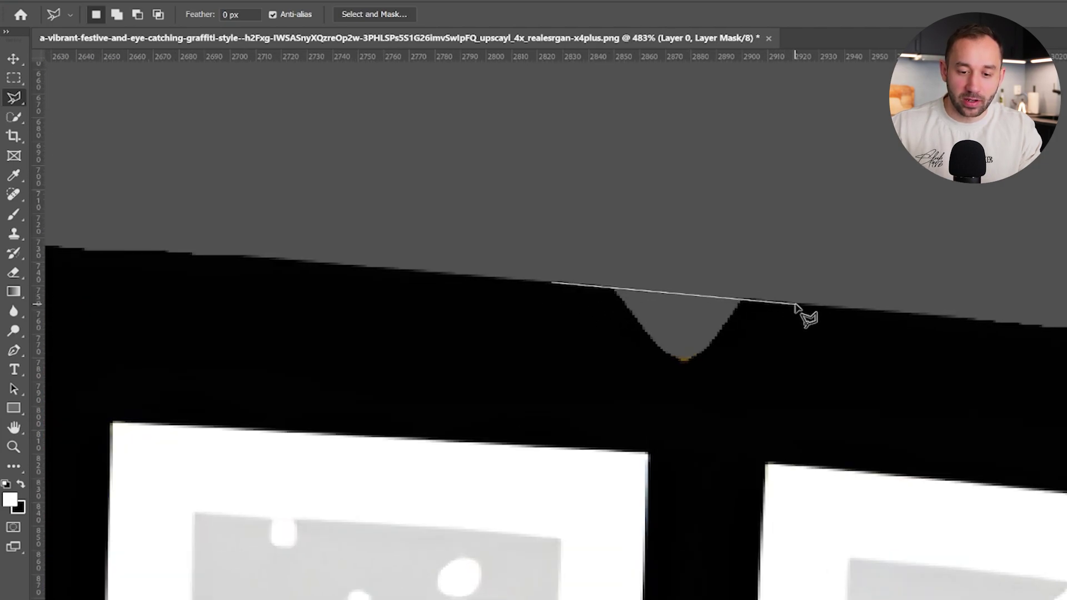
double_click(520, 379)
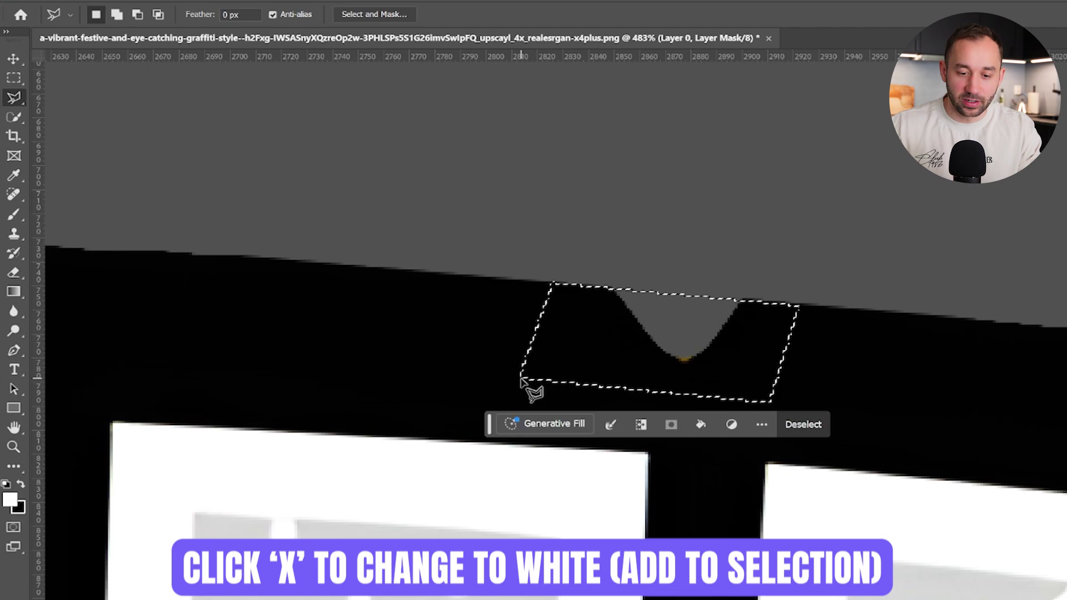
key(x)
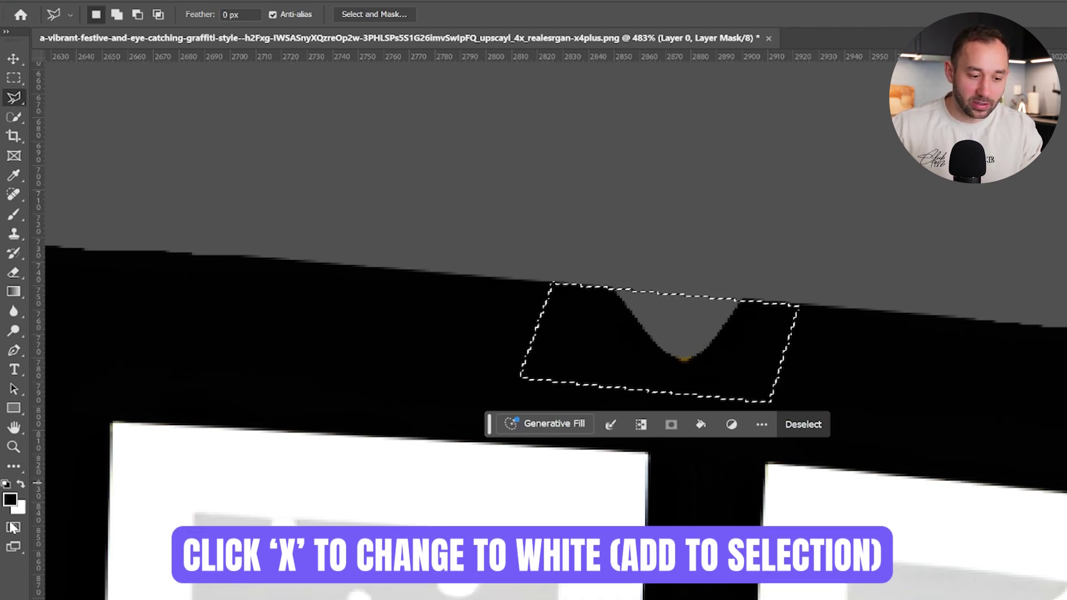
key(ctrl+BackSpace)
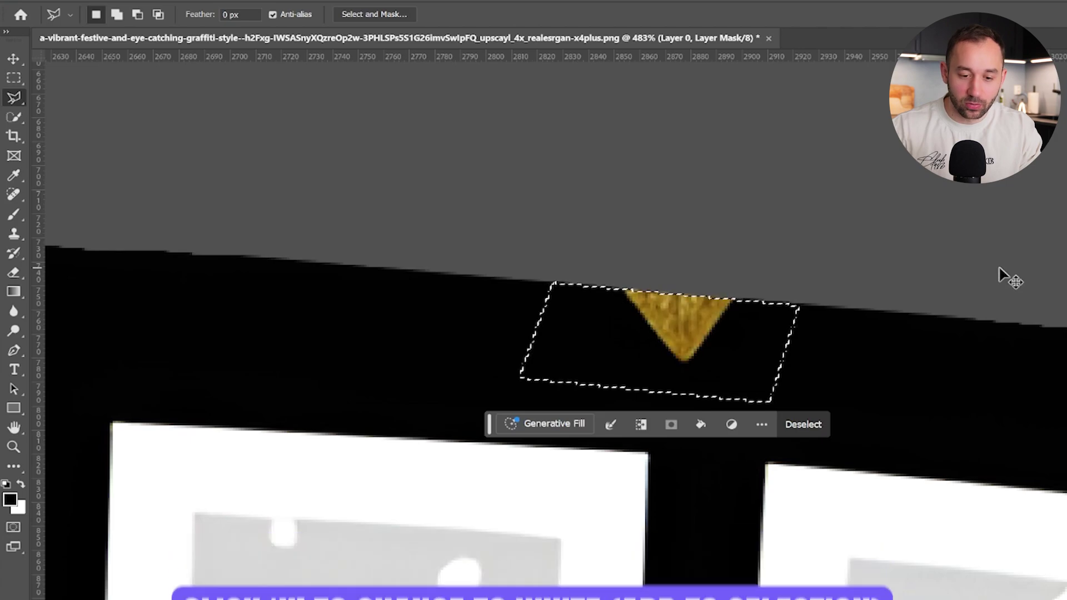
key(ctrl+d)
- Add a new layer on top and paint over the gold triangle in the outline above U and D with a black 20 px brush
scroll(689, 439, down, 8)
scroll(701, 371, up, 8)
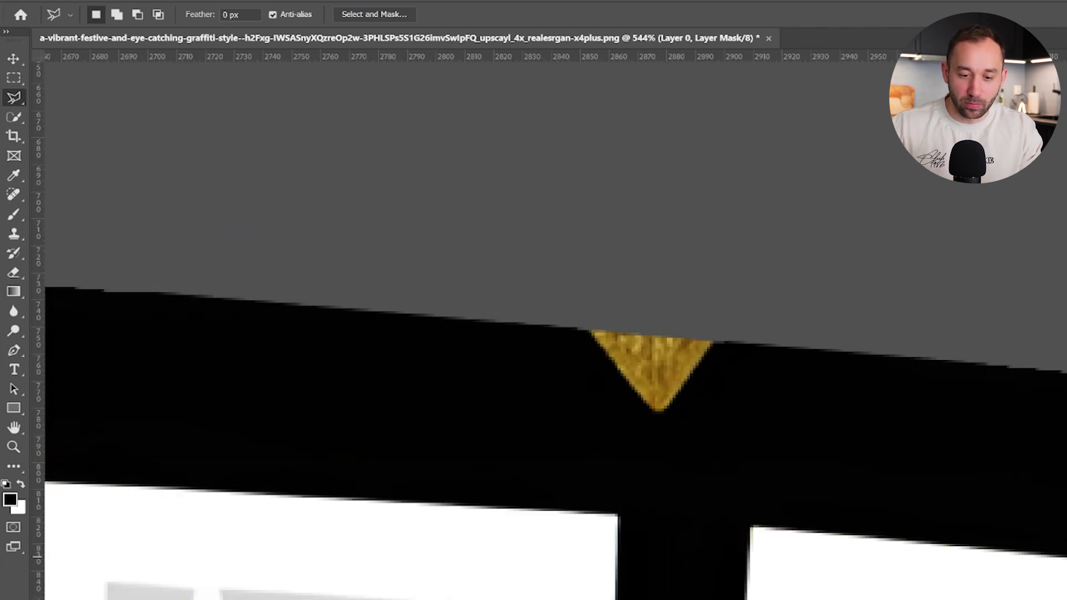
key(b)
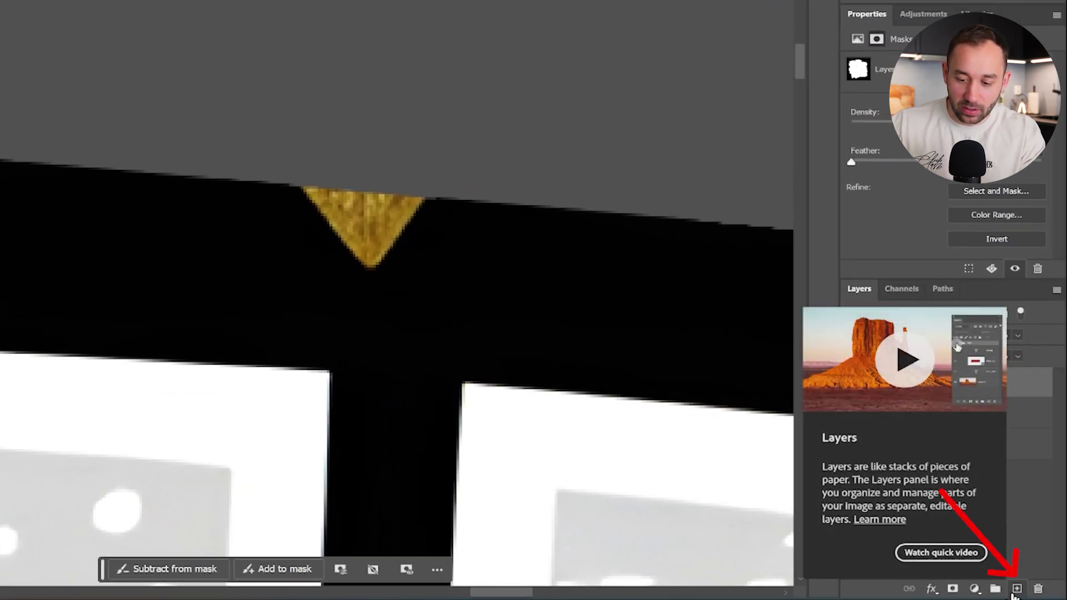
click(1016, 589)
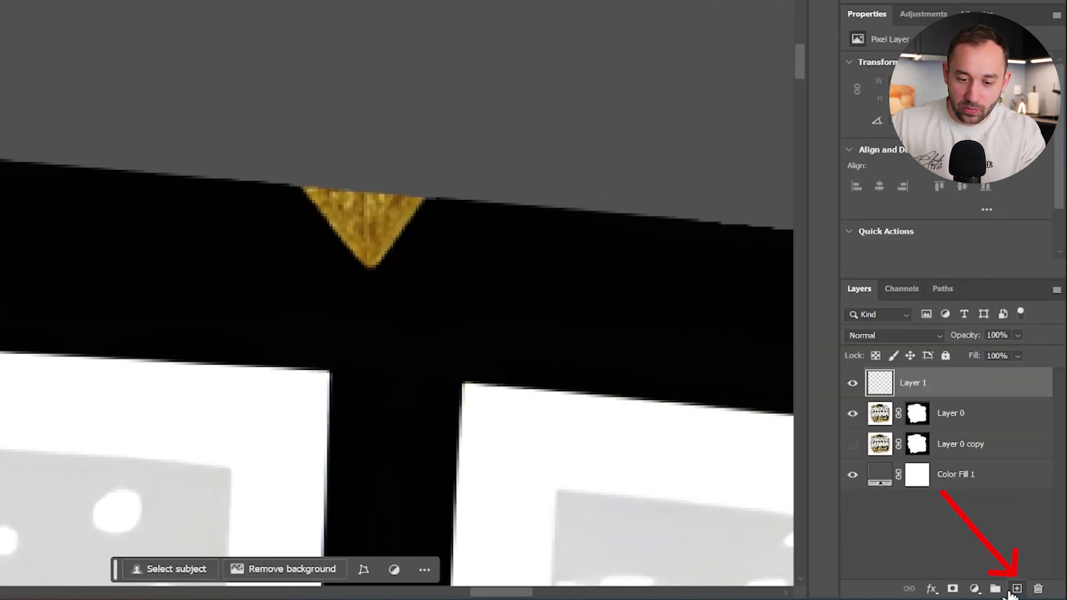
drag(296, 213, 436, 226)
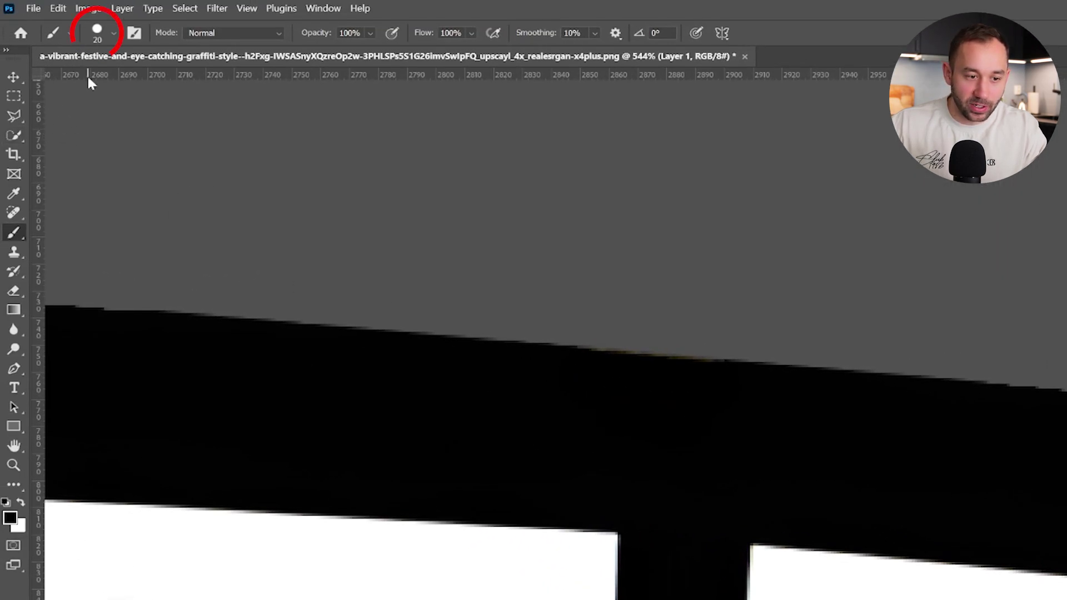
- Increase the hardness of the 20 px brush and switch to the Move tool
click(110, 31)
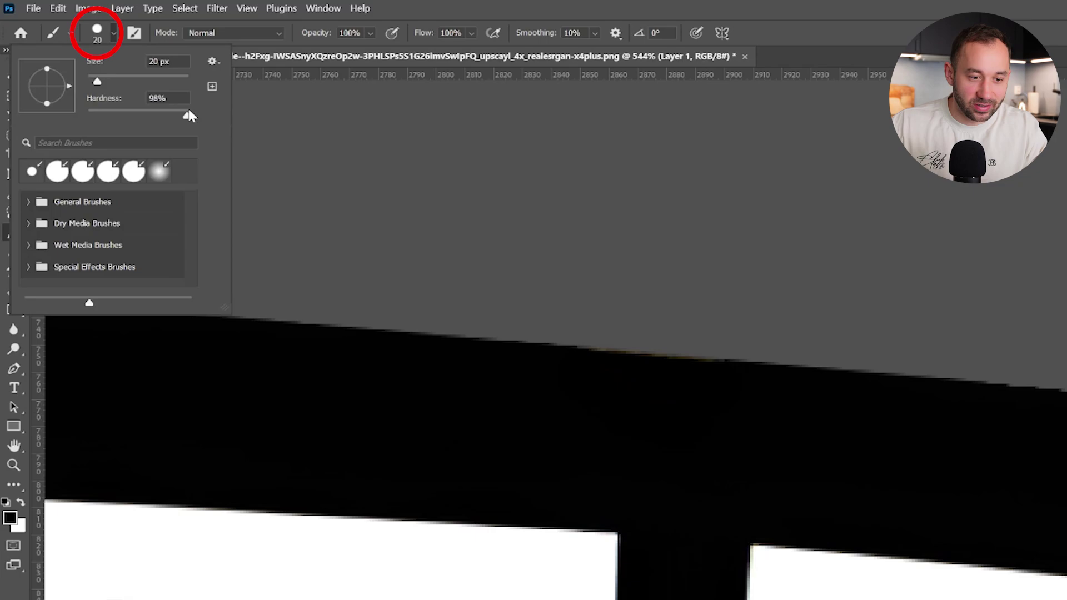
drag(189, 116, 210, 129)
click(608, 356)
click(17, 73)
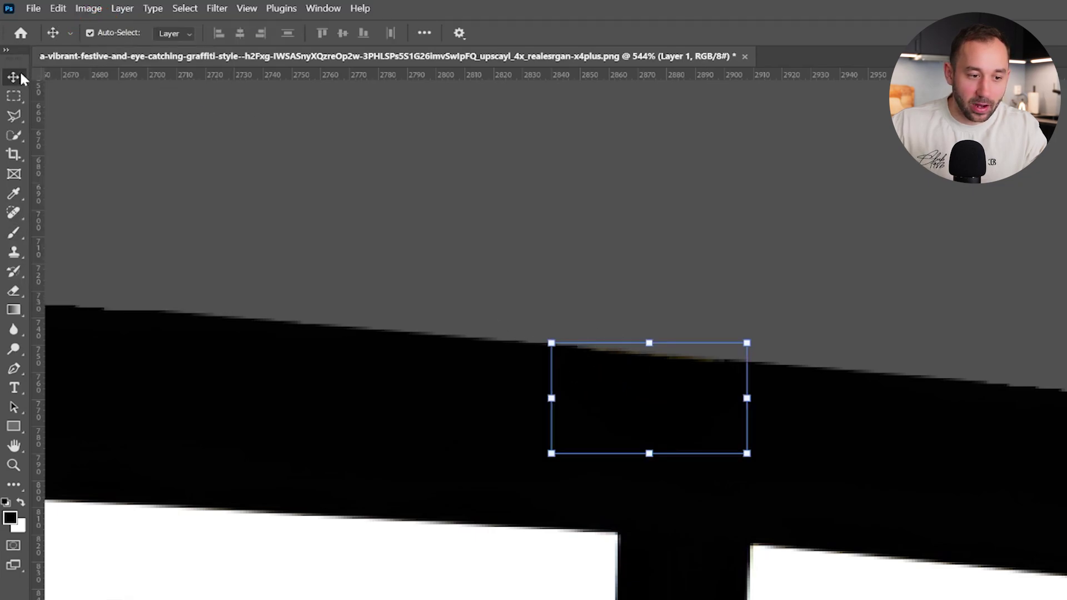
- Paint black on Layer 1 over the light specks along the outline to the left of the 2024 lettering
scroll(566, 595, down, 8)
click(671, 554)
scroll(647, 561, down, 4)
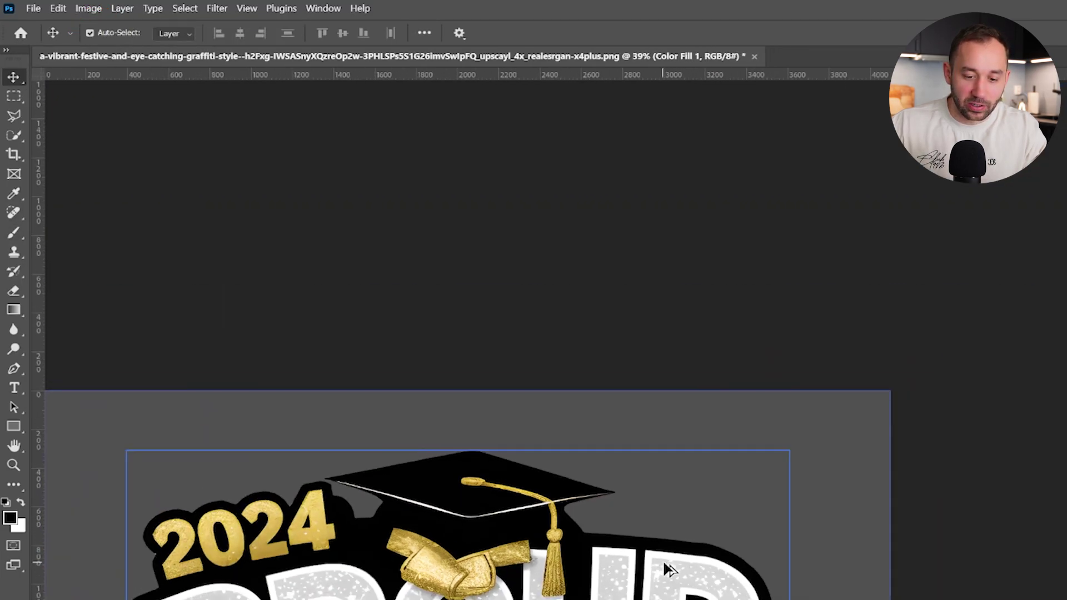
drag(666, 565, 758, 316)
scroll(333, 317, up, 10)
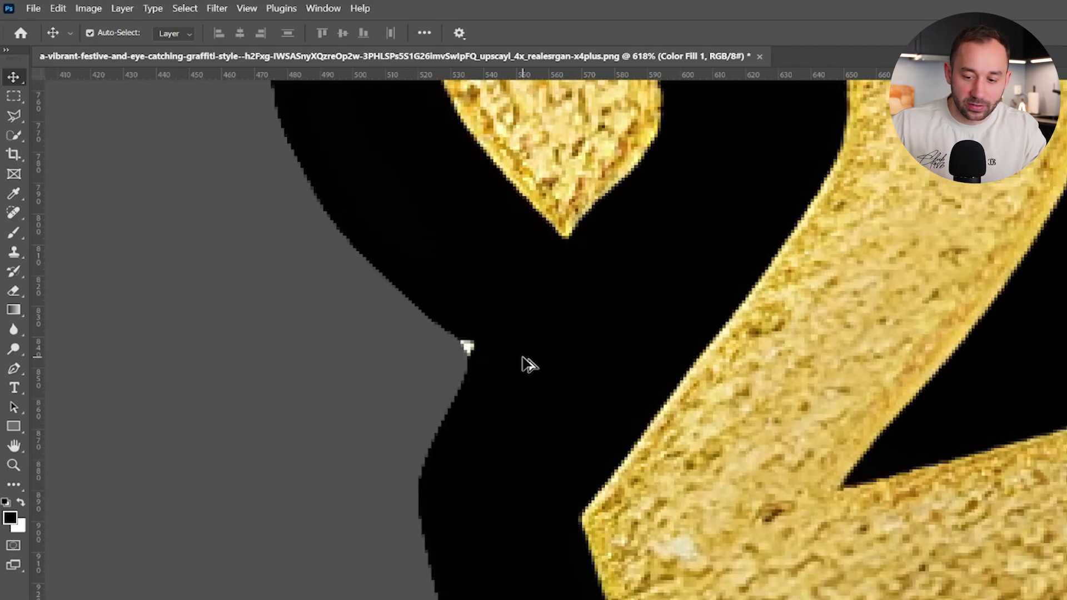
key(b)
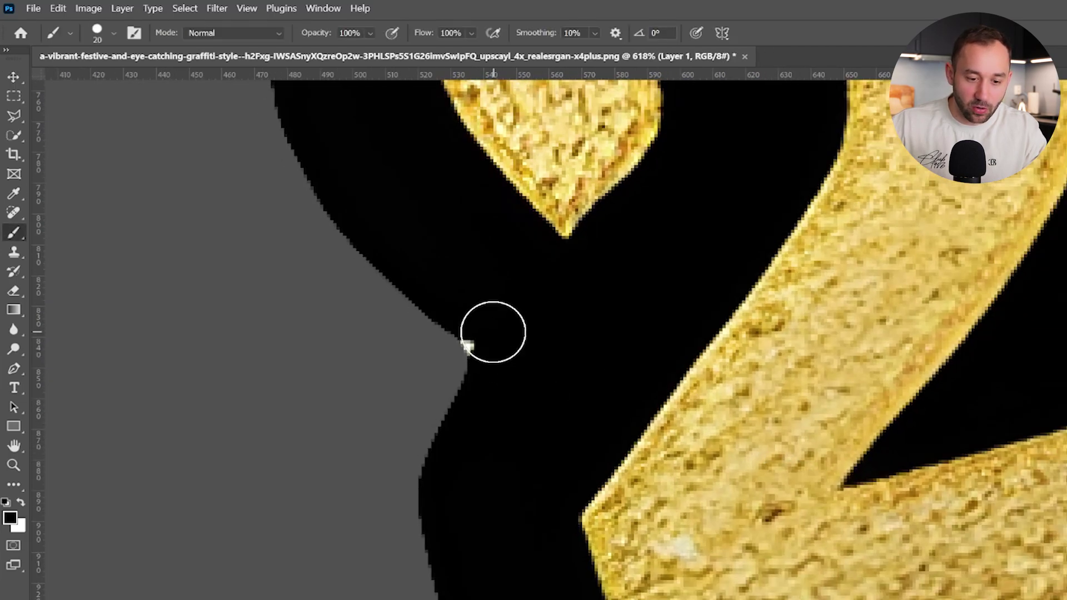
scroll(550, 516, down, 5)
scroll(572, 509, up, 5)
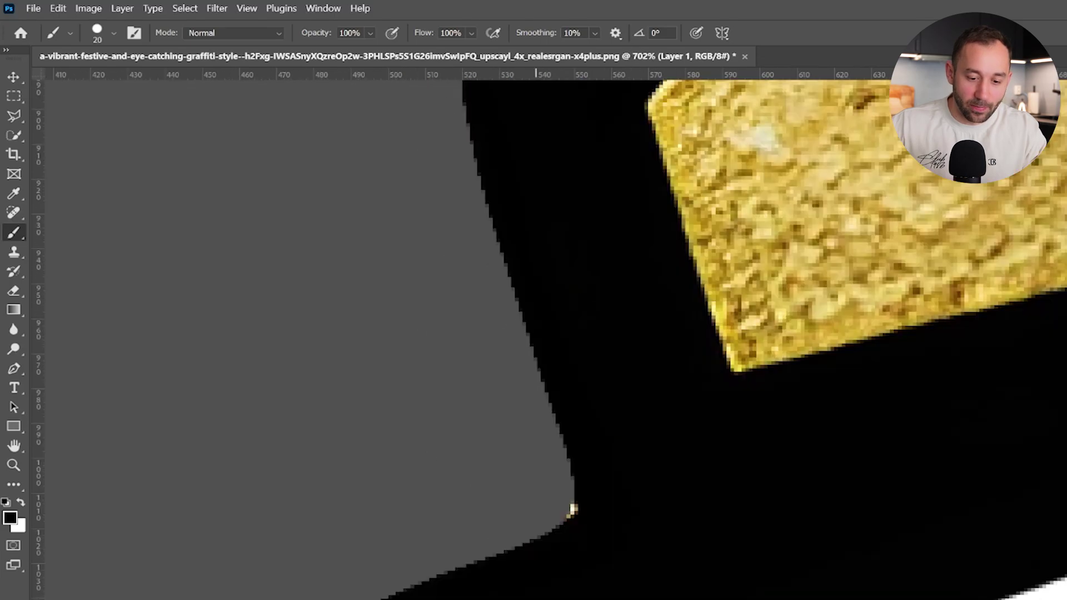
click(603, 524)
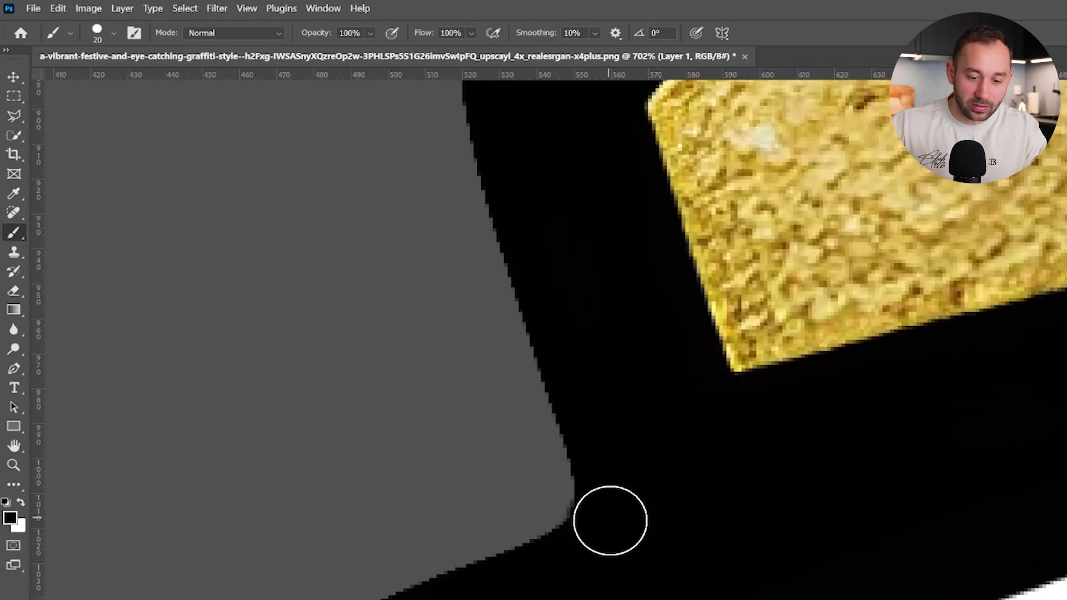
- Examine the whole outline around PROUD MAMA OF Graduate for remaining specks and uneven edges
scroll(648, 589, down, 10)
drag(648, 589, 469, 456)
drag(692, 453, 579, 154)
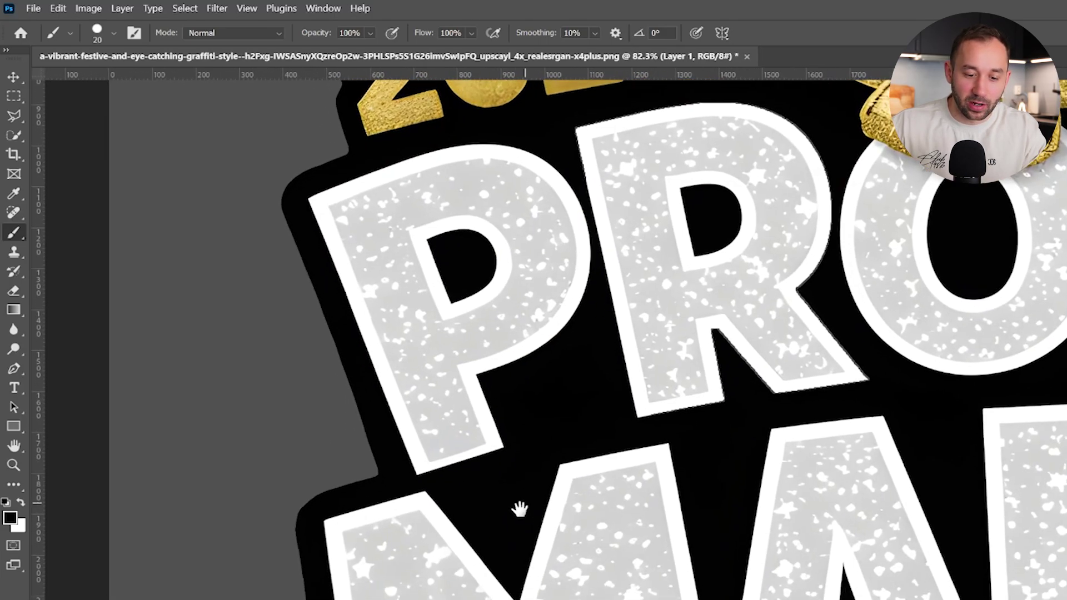
drag(519, 508, 534, 289)
scroll(536, 311, down, 5)
scroll(469, 566, up, 8)
scroll(433, 533, down, 6)
scroll(562, 514, down, 6)
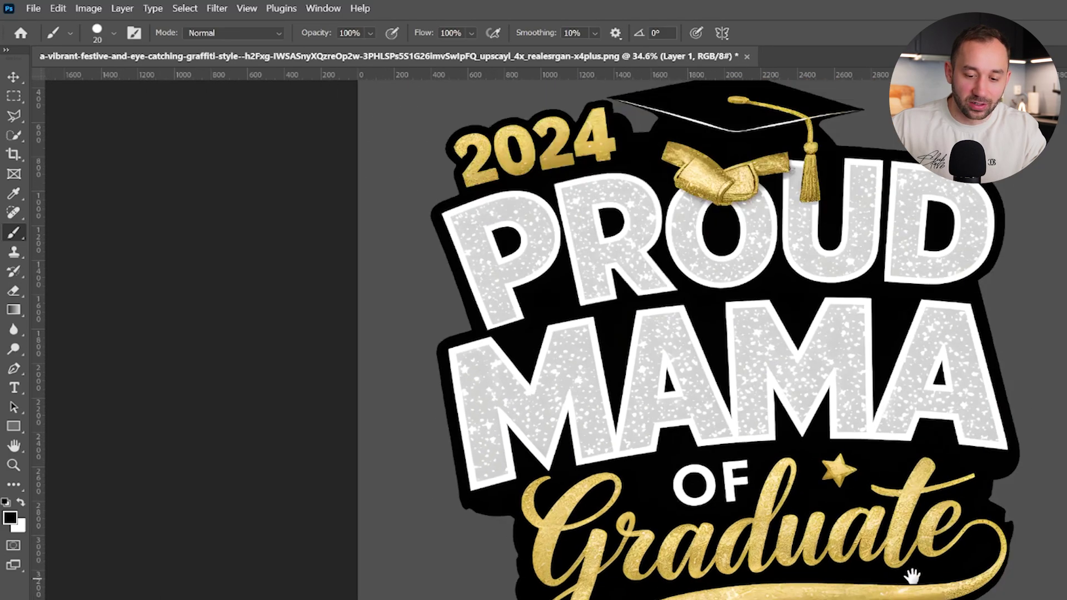
drag(911, 575, 679, 489)
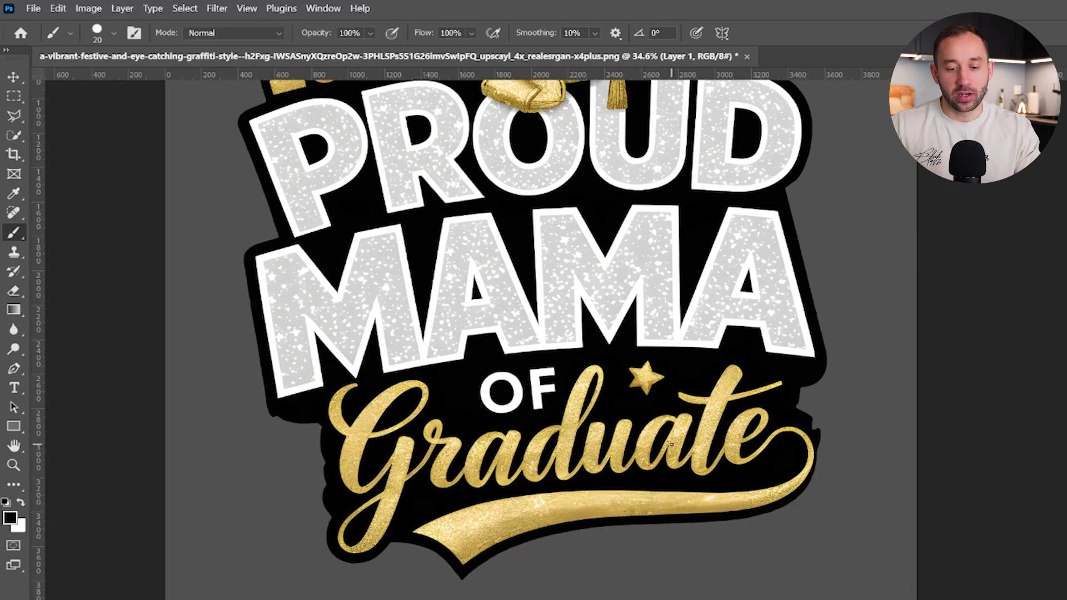
scroll(578, 272, down, 3)
scroll(578, 272, up, 3)
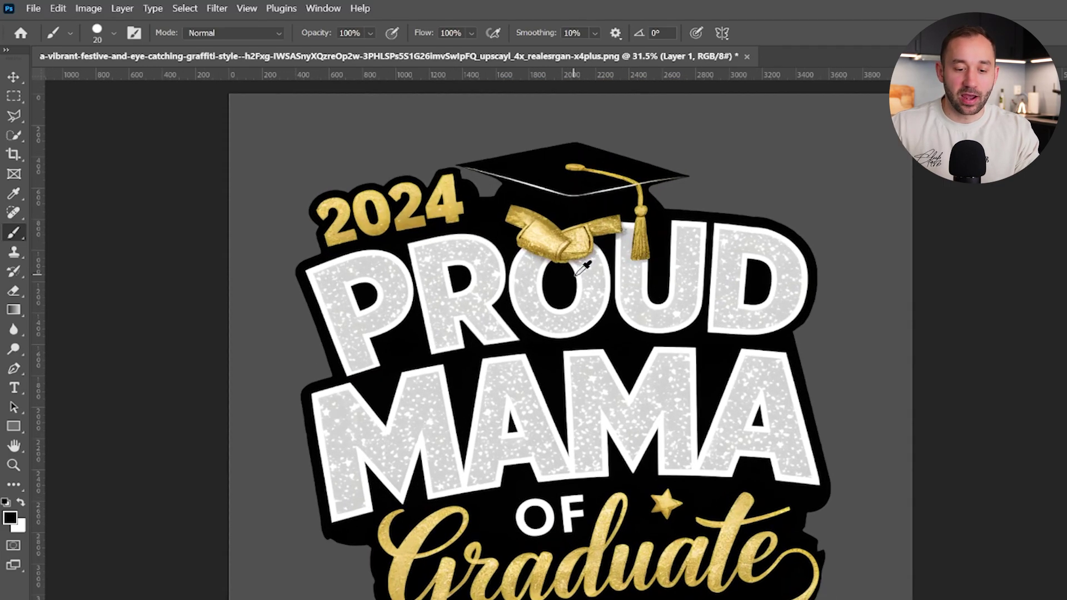
drag(741, 463, 682, 457)
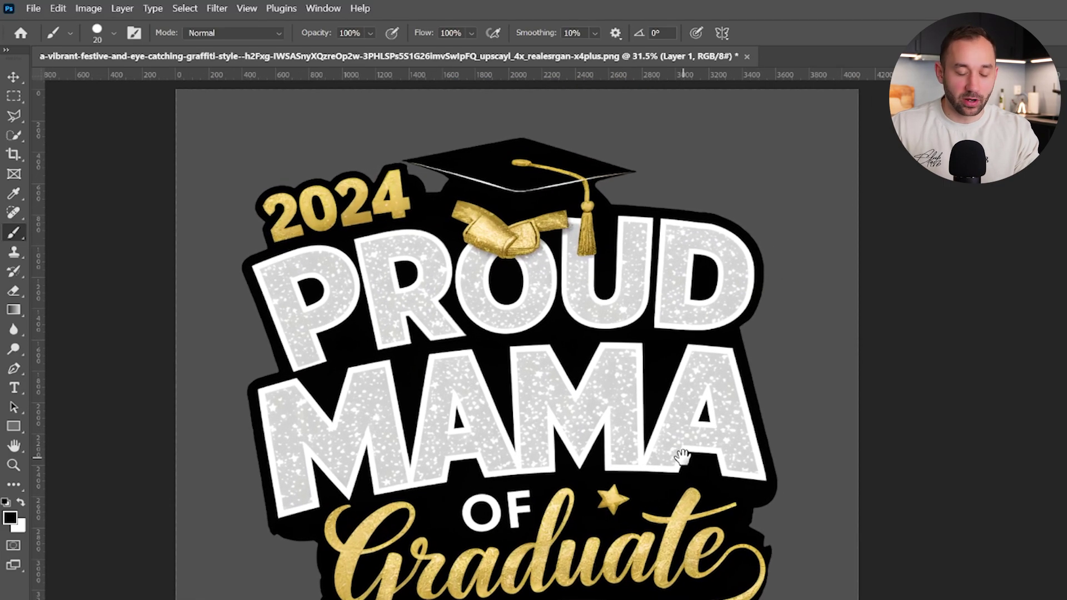
click(8, 74)
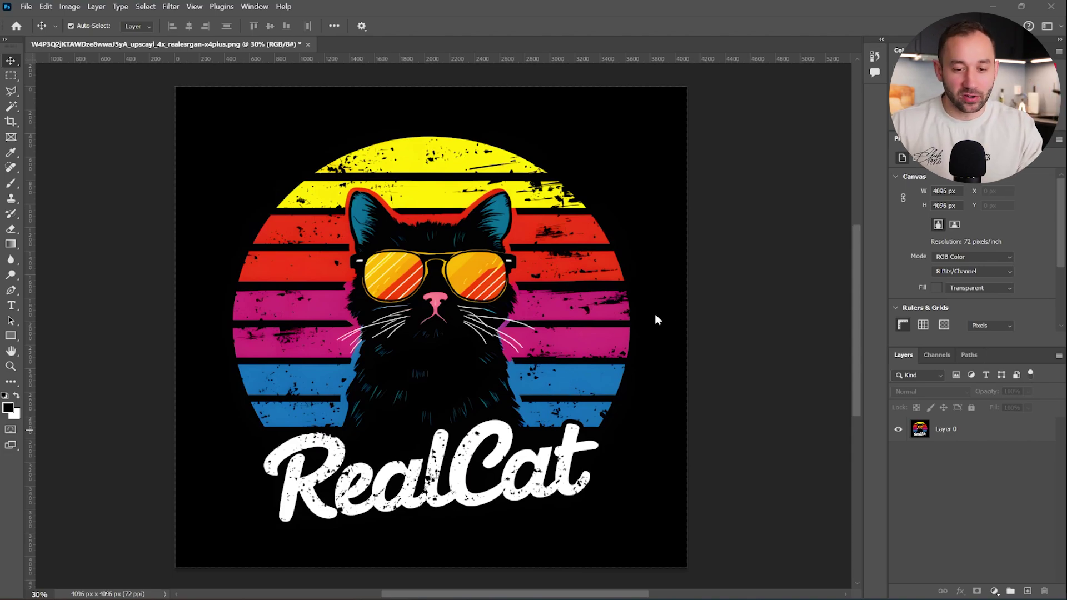
- Select Layer 0 of the RealCat design and mask out its black backdrop with Remove background
click(586, 289)
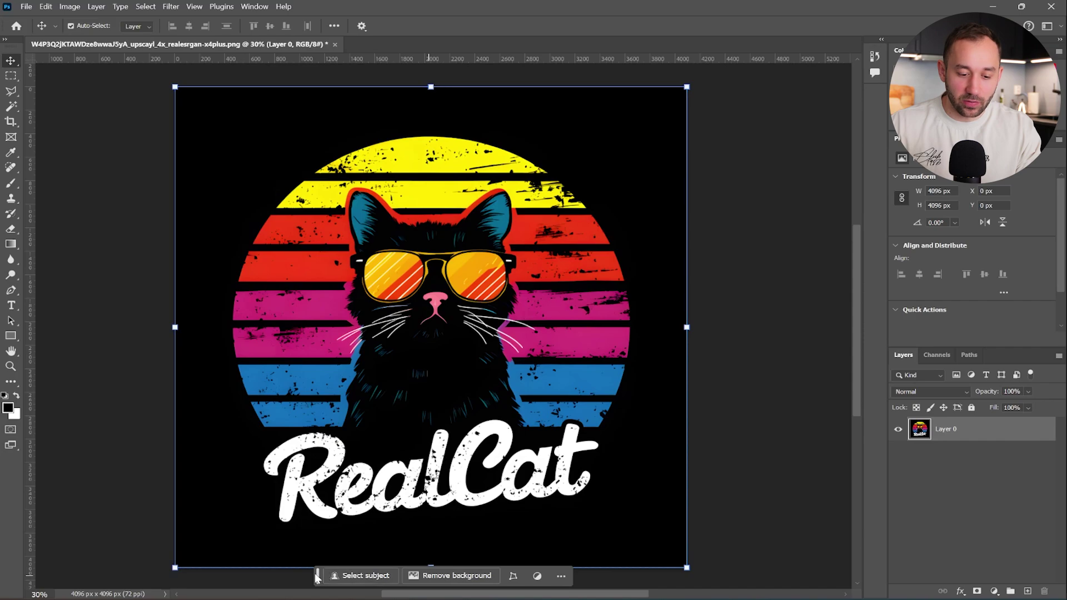
drag(316, 576, 272, 537)
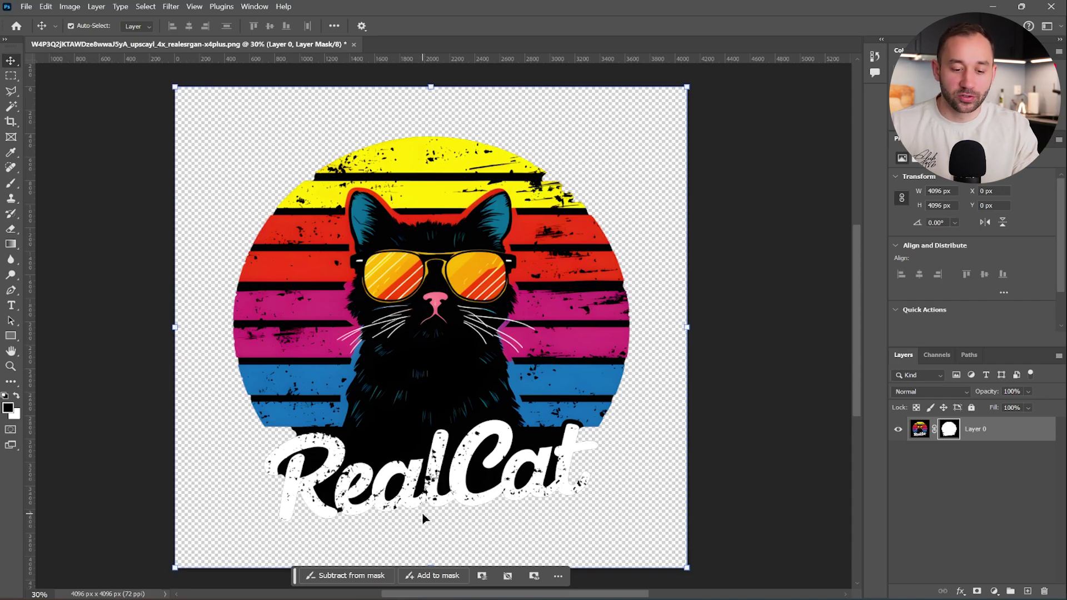
- Examine the masked RealCat design up close for leftover black in the lettering, stripes, texture specks and around the cat's ear
scroll(419, 514, up, 7)
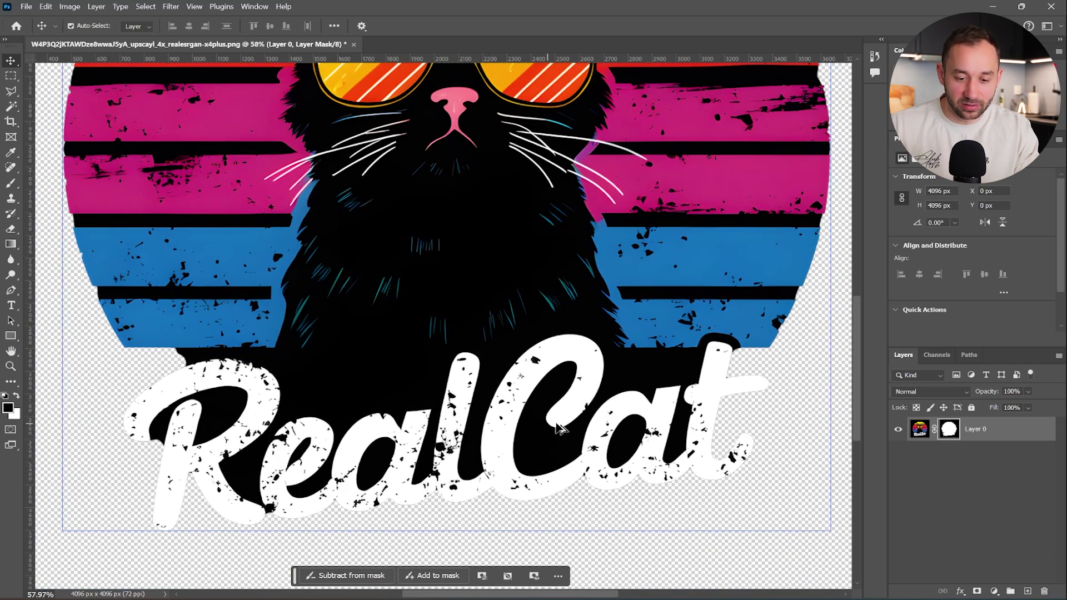
scroll(586, 411, down, 7)
scroll(505, 308, up, 2)
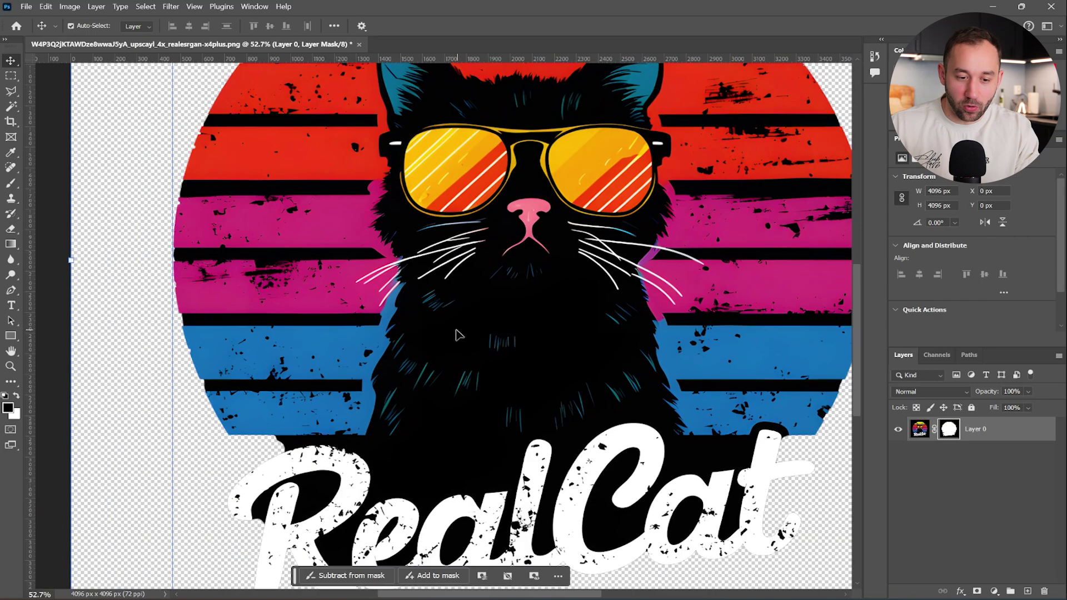
scroll(472, 361, down, 2)
scroll(705, 326, up, 3)
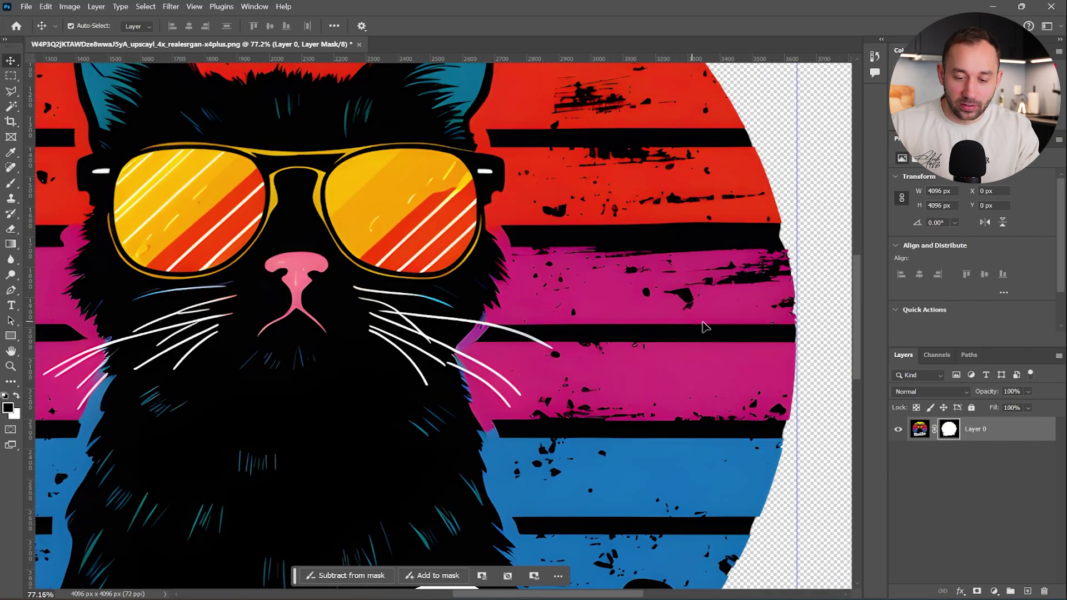
scroll(733, 309, up, 2)
scroll(555, 289, down, 5)
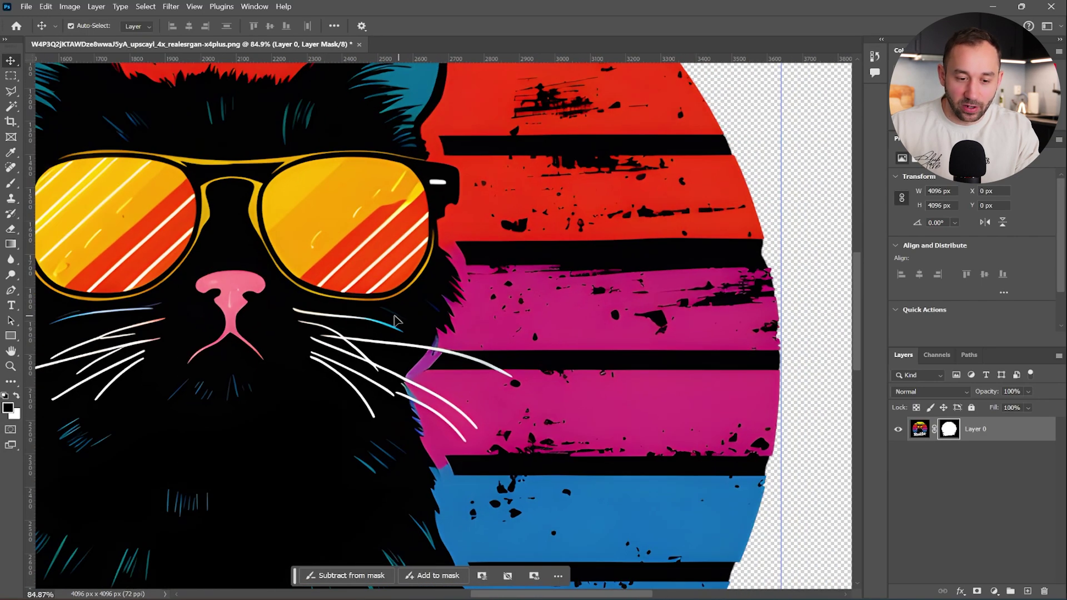
scroll(322, 215, up, 4)
scroll(333, 215, up, 4)
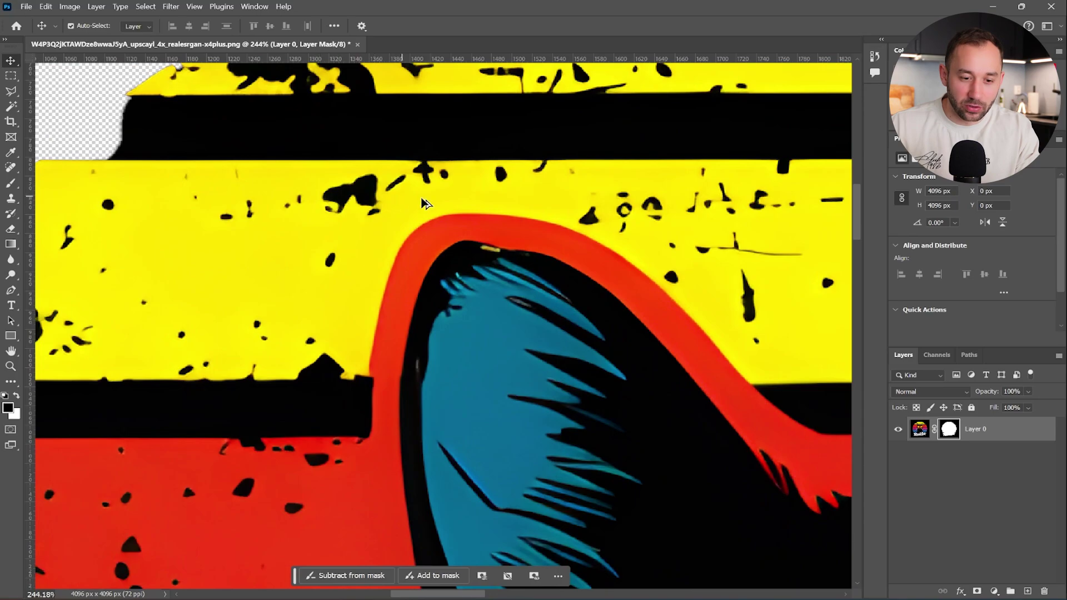
scroll(425, 211, down, 7)
scroll(436, 256, up, 2)
scroll(438, 259, down, 2)
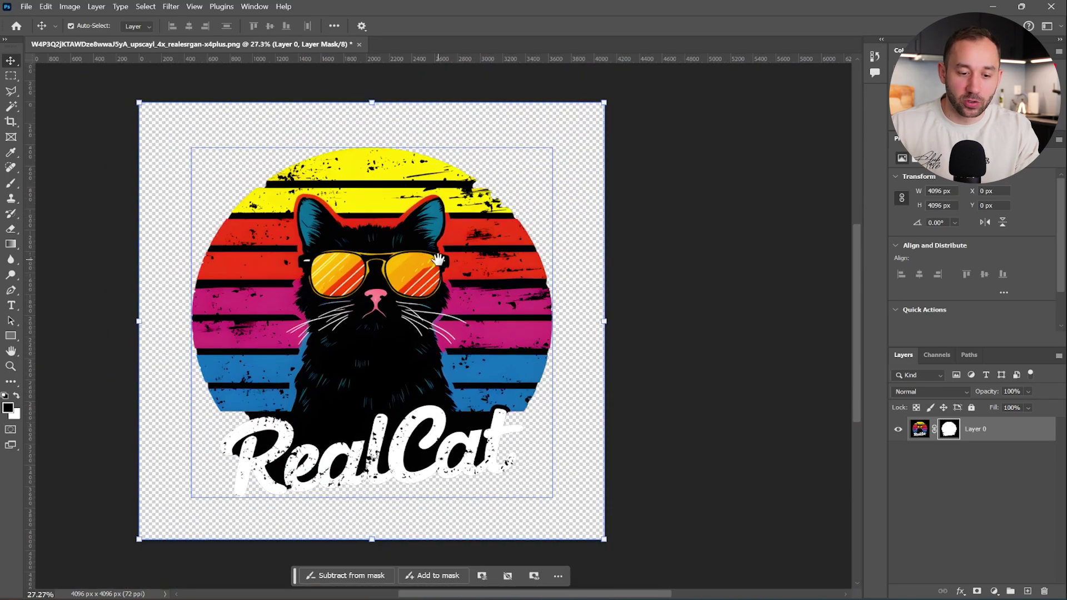
- Undo the background removal on the RealCat design and switch to the Magic Wand tool
key(ctrl+z)
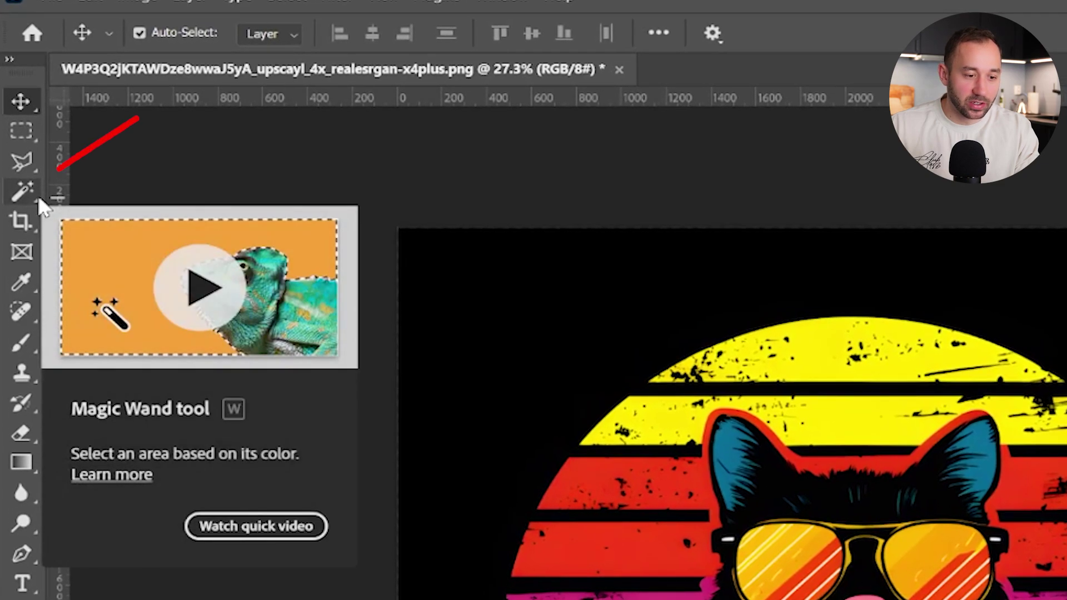
drag(36, 195, 35, 192)
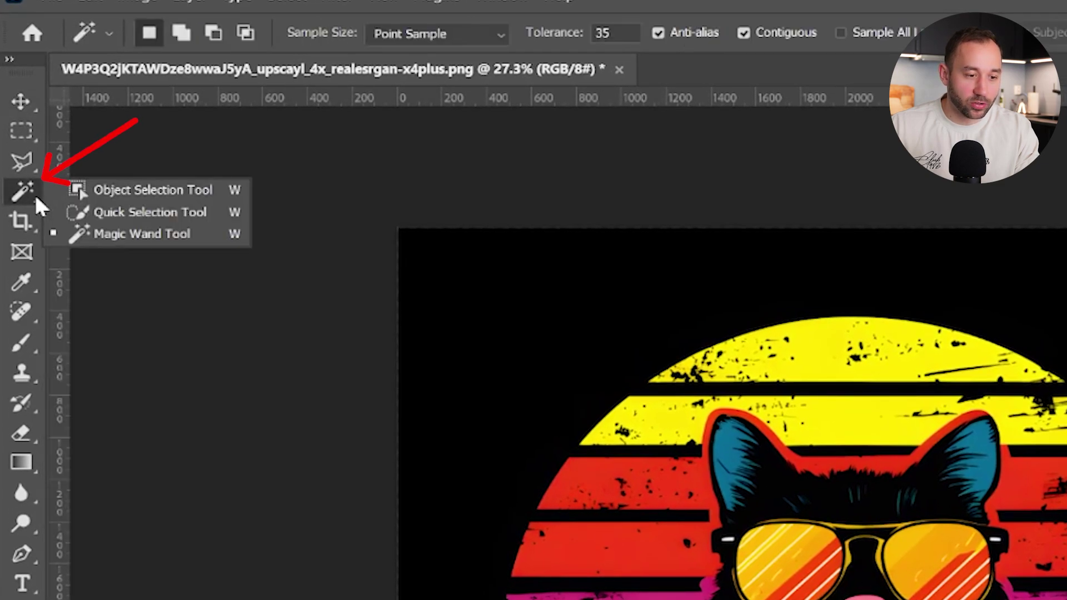
click(130, 231)
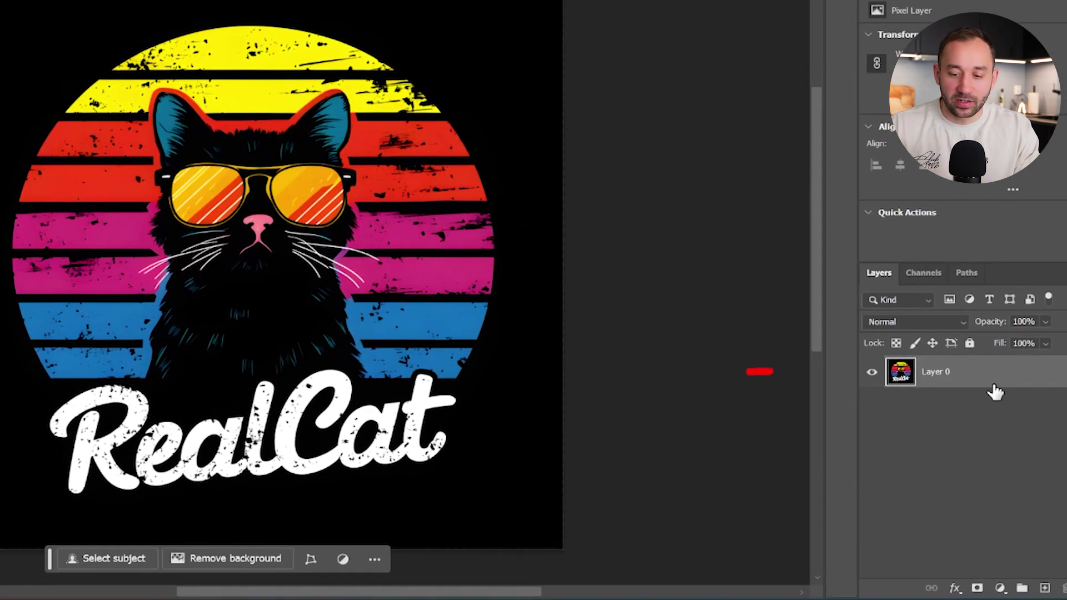
- Select a blue stripe area and then a magenta stripe with the Magic Wand at tolerance 35 and Contiguous on
scroll(289, 333, up, 1)
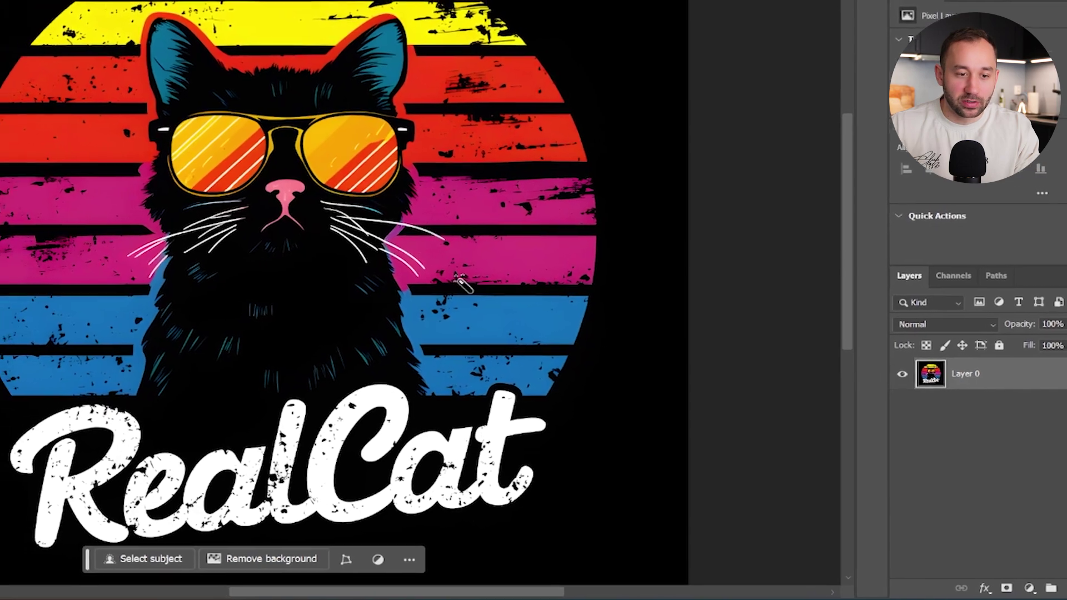
scroll(500, 321, up, 4)
scroll(475, 322, down, 1)
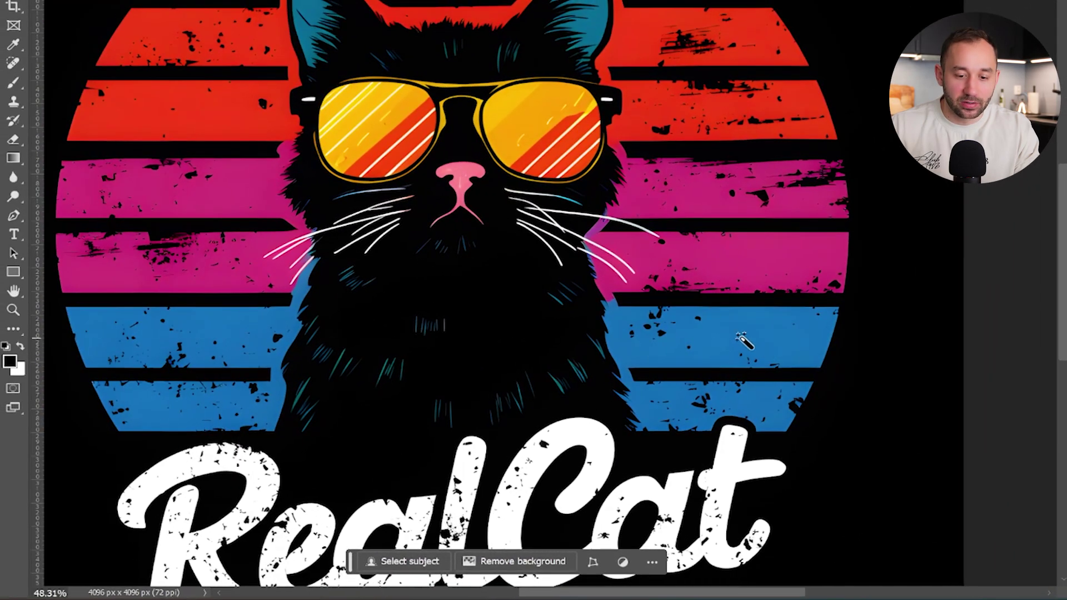
click(740, 337)
scroll(745, 353, up, 2)
scroll(699, 331, down, 1)
scroll(714, 367, up, 2)
drag(715, 323, 652, 236)
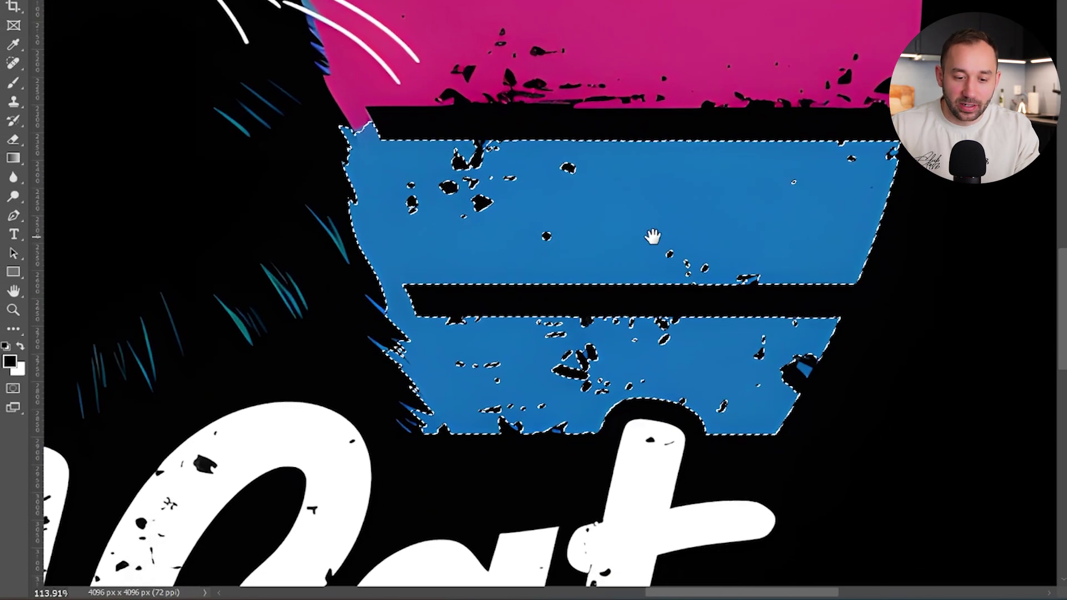
scroll(619, 222, down, 2)
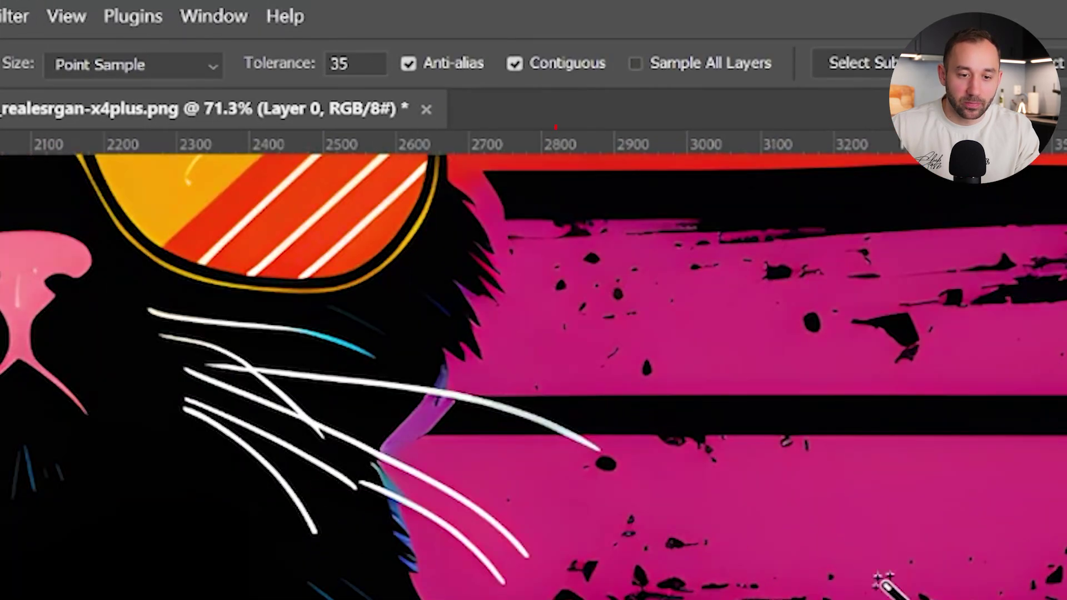
click(715, 321)
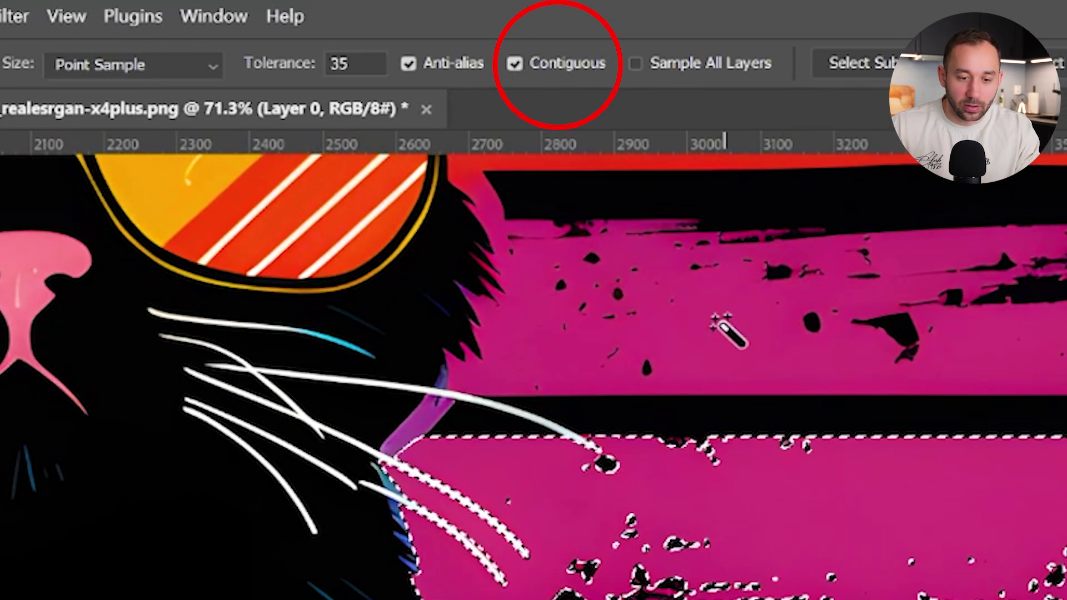
- Turn off Contiguous for the Magic Wand and select the stripes' blue across the whole design at tolerance 35
click(514, 63)
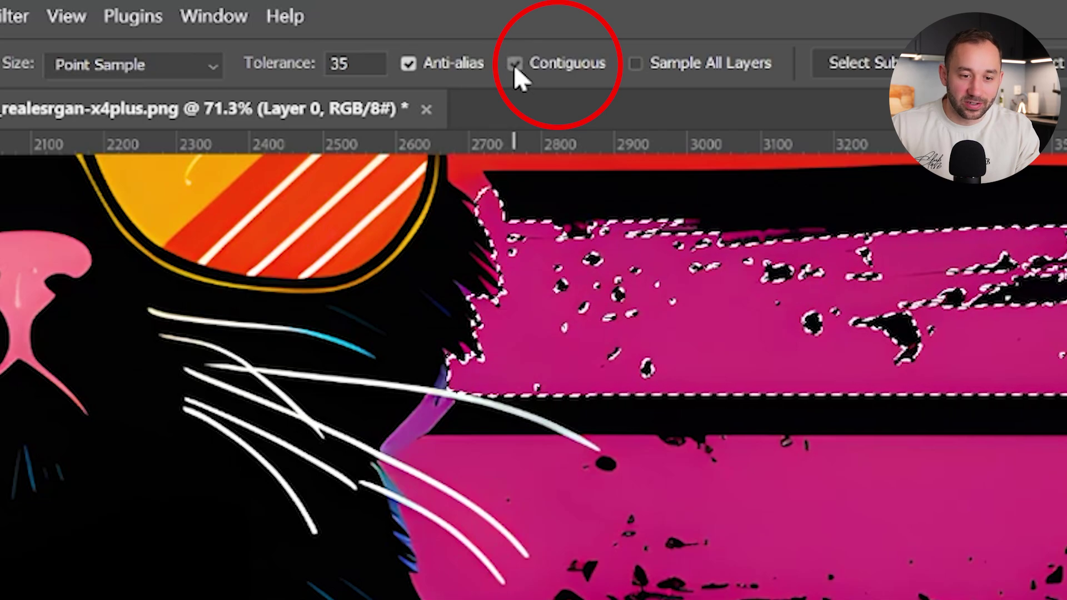
scroll(1056, 361, down, 3)
click(914, 548)
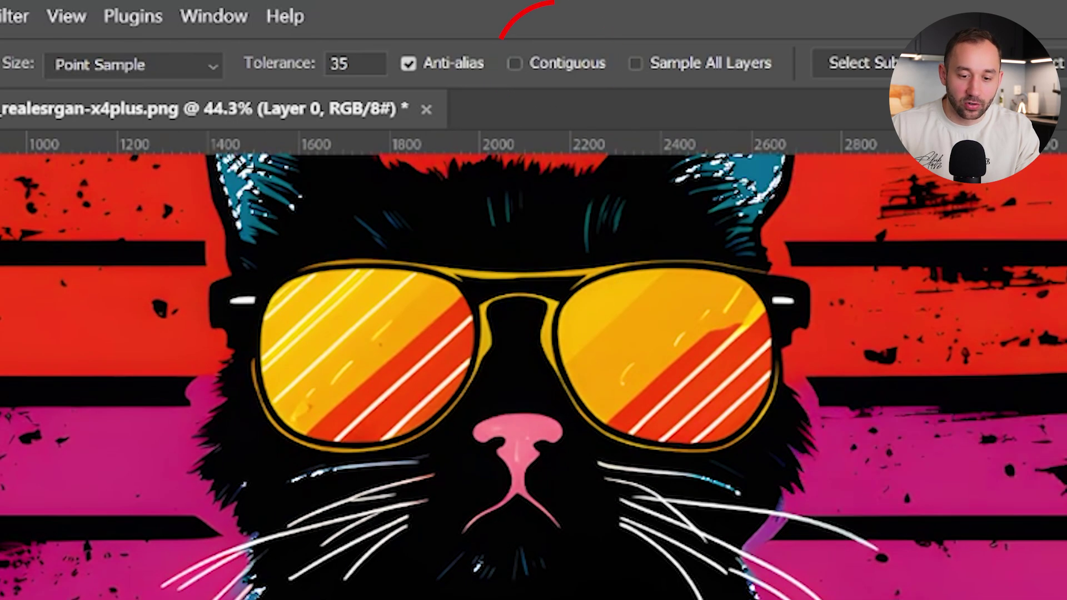
- Examine how the blue selection covers the stripes, the fur strokes and the inside of the cat's ears
scroll(914, 547, down, 2)
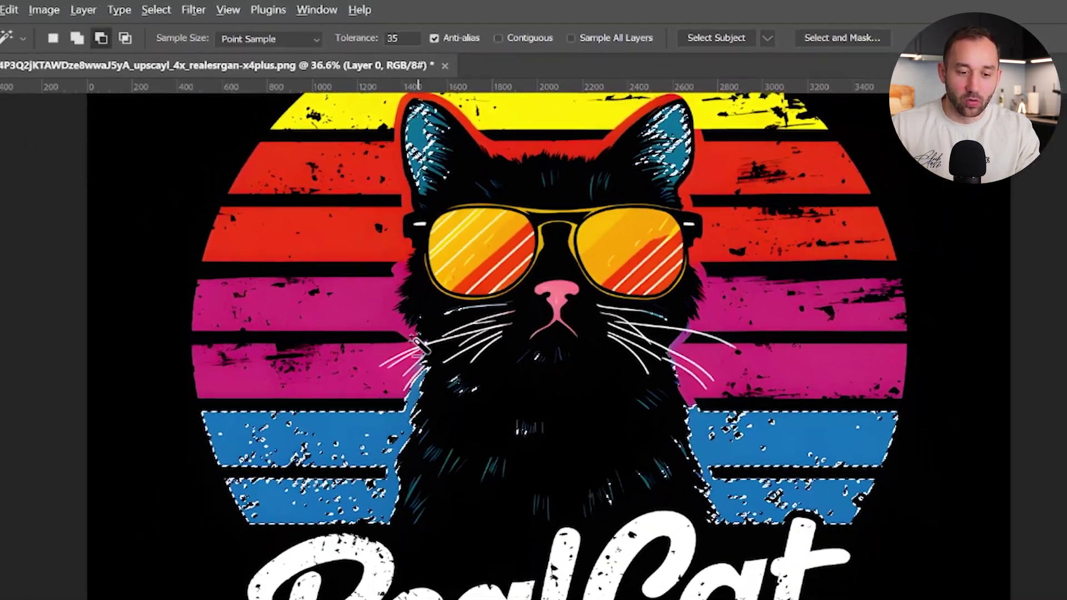
scroll(578, 476, up, 3)
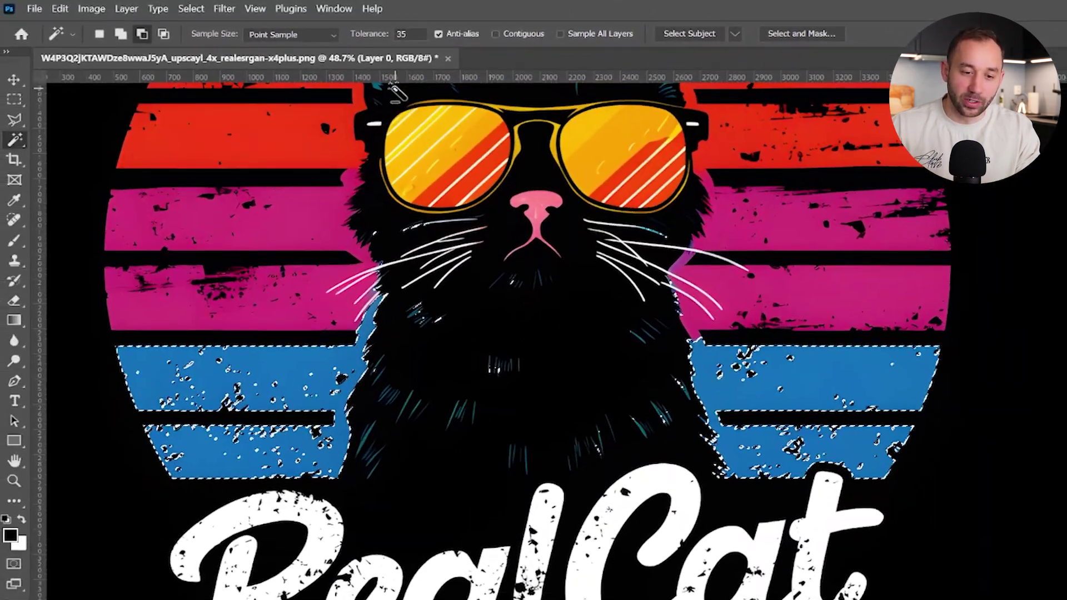
drag(657, 188, 727, 510)
scroll(789, 321, up, 10)
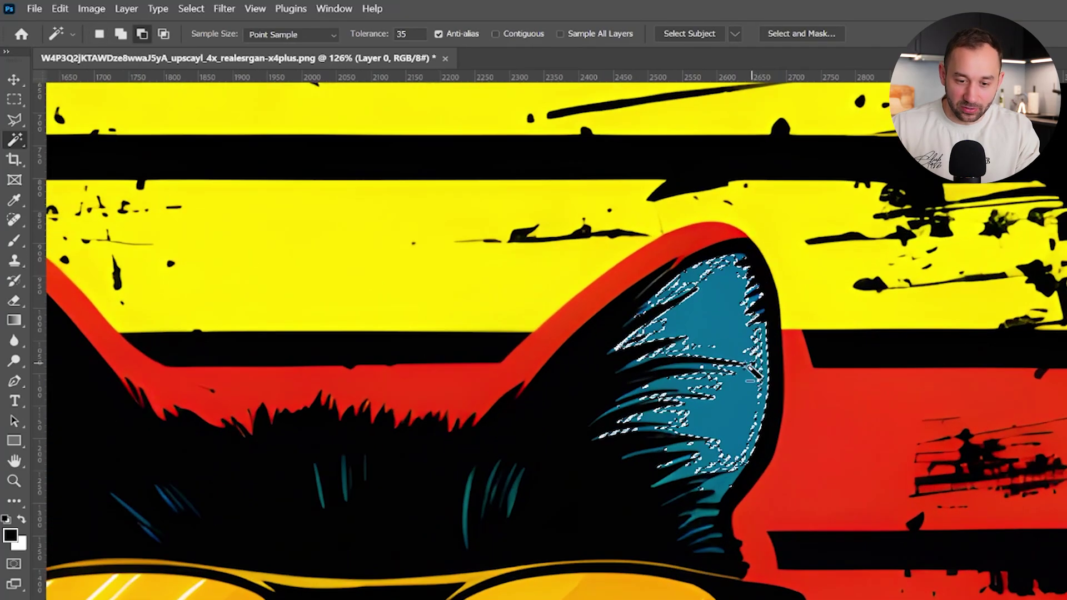
scroll(751, 364, up, 6)
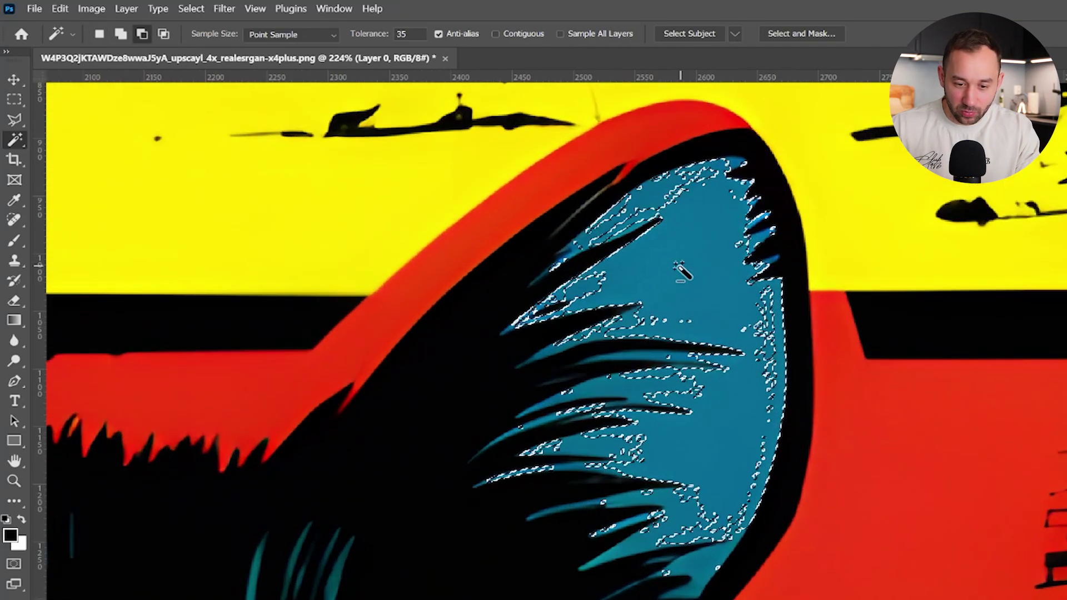
scroll(700, 334, down, 8)
drag(817, 595, 572, 145)
scroll(572, 146, down, 4)
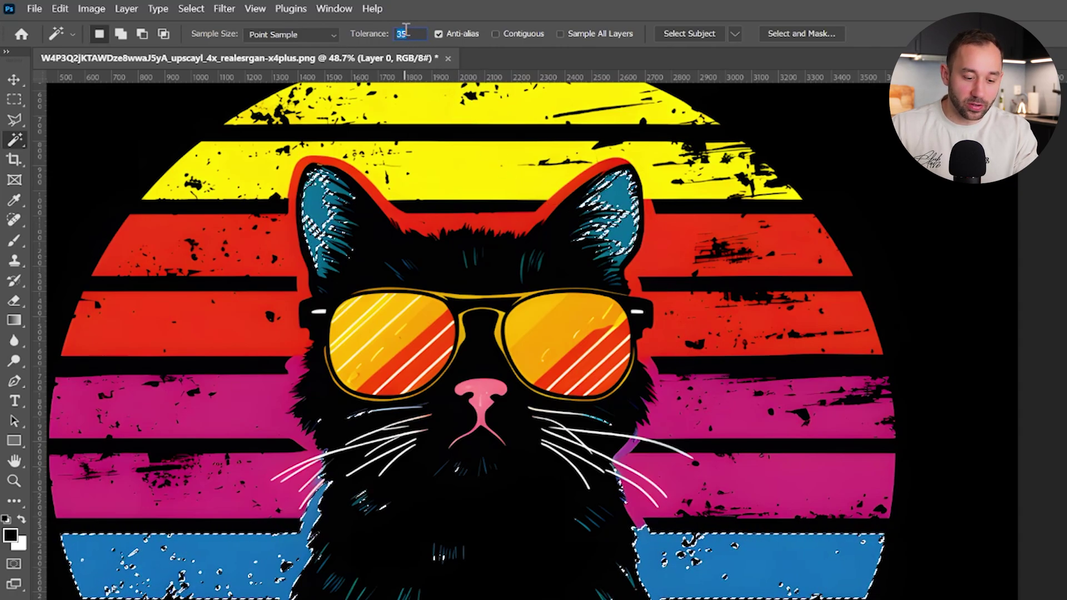
- Set the Magic Wand tolerance to 5, reselect the stripes' blue, and inspect the selection around the texture specks
text(5)
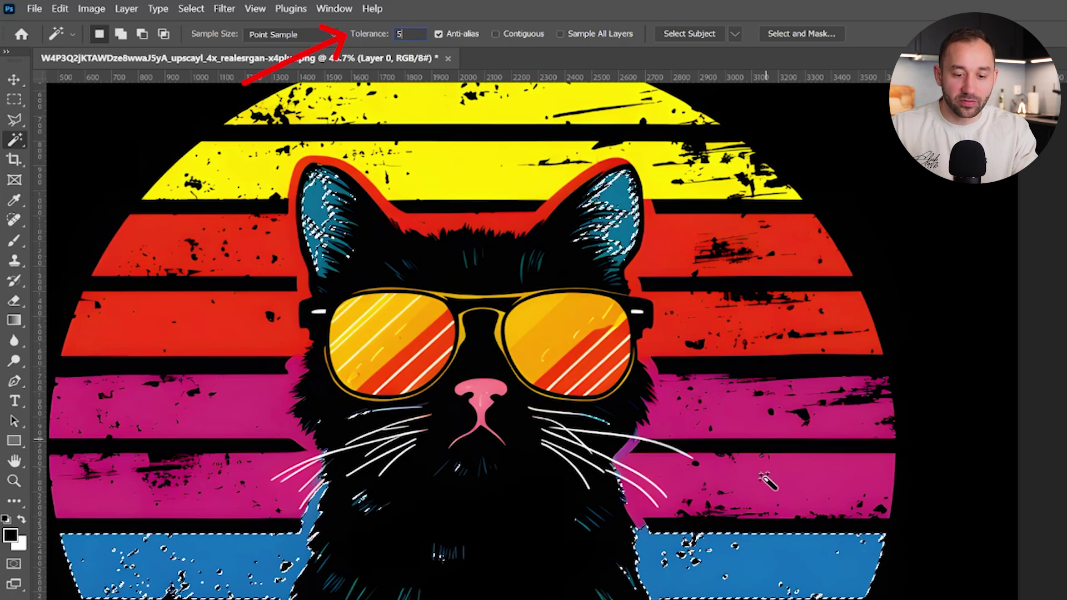
click(757, 553)
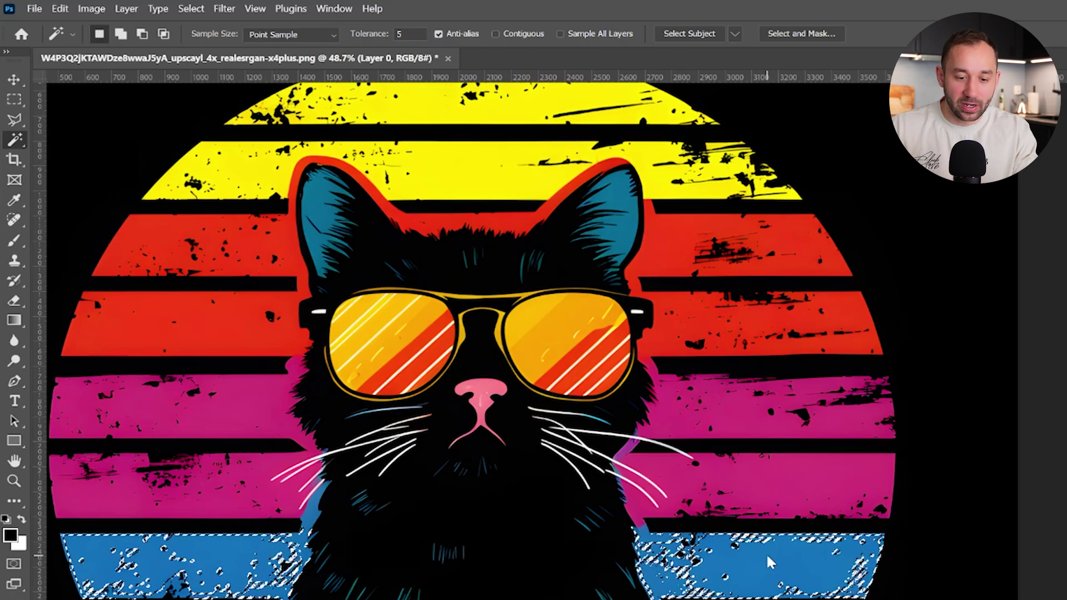
scroll(765, 552, up, 4)
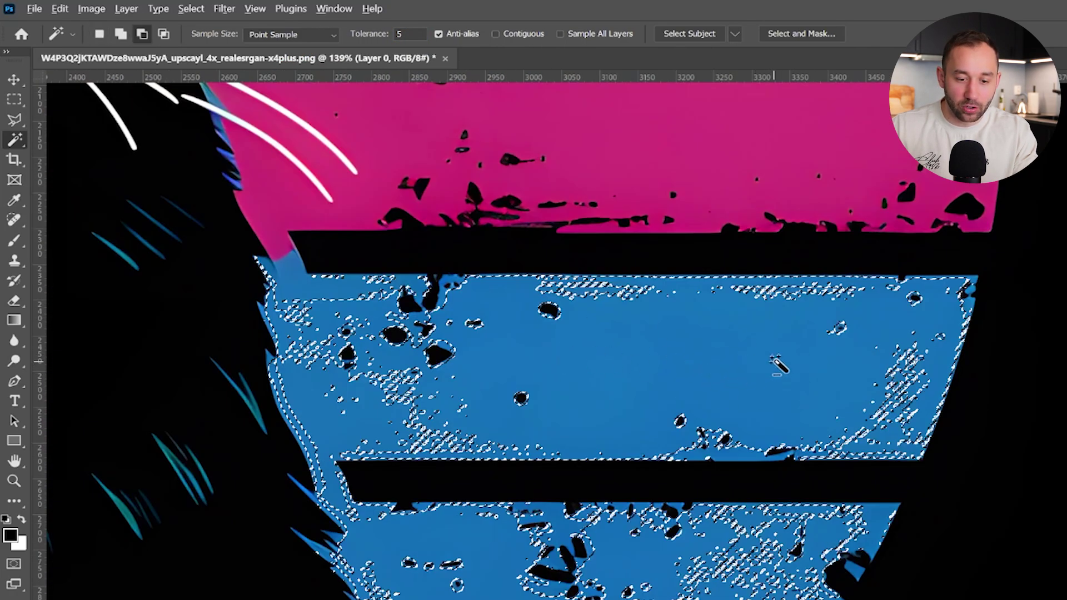
scroll(995, 280, up, 6)
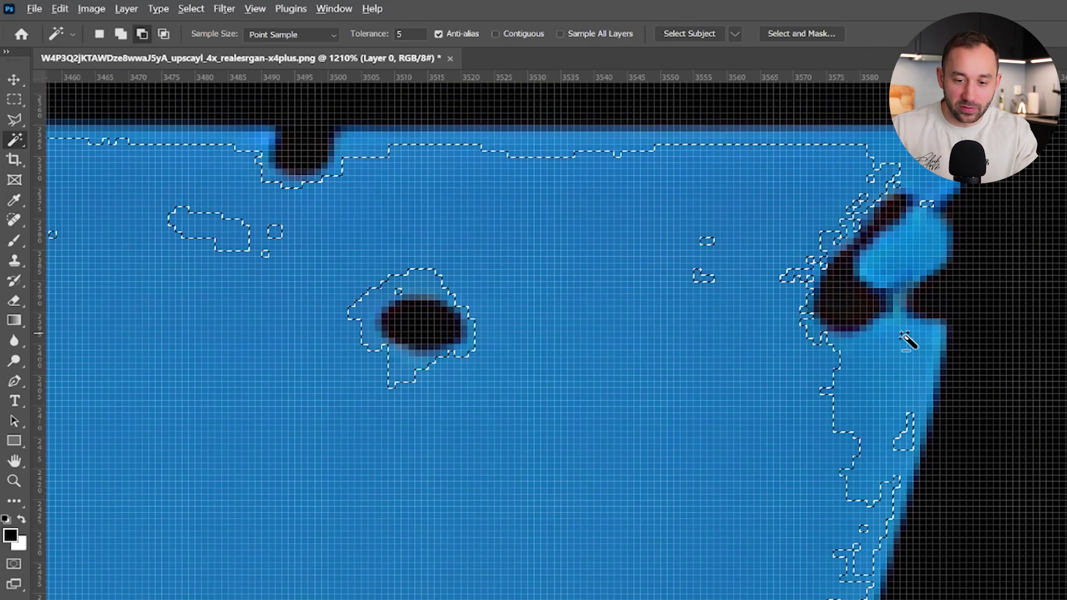
scroll(906, 340, down, 4)
scroll(833, 247, down, 10)
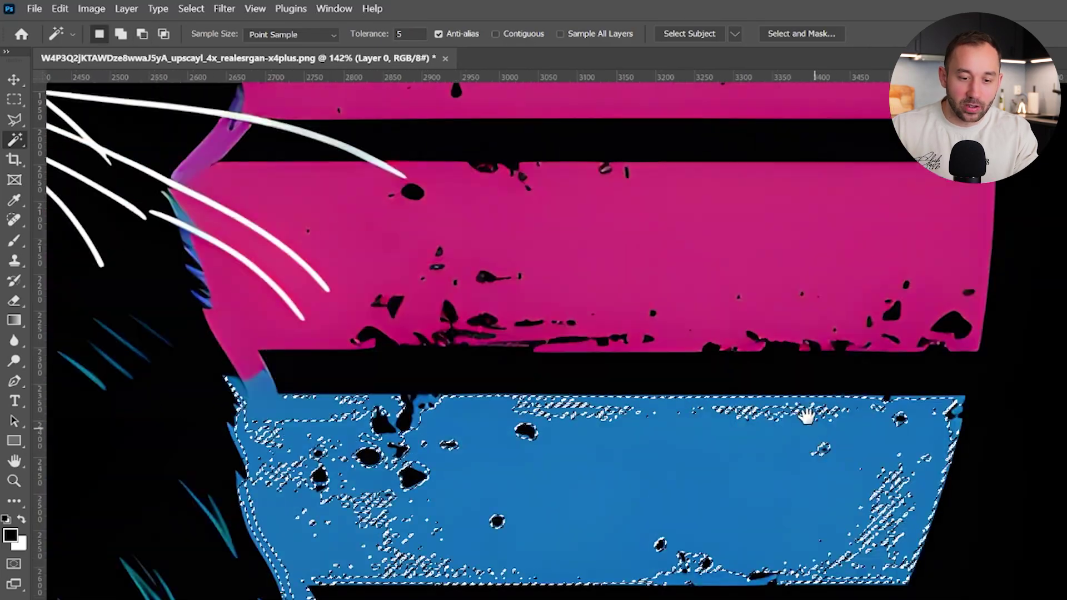
- Set the Magic Wand tolerance to 2, sample the blue stripe again, and clear the selection
text(2)
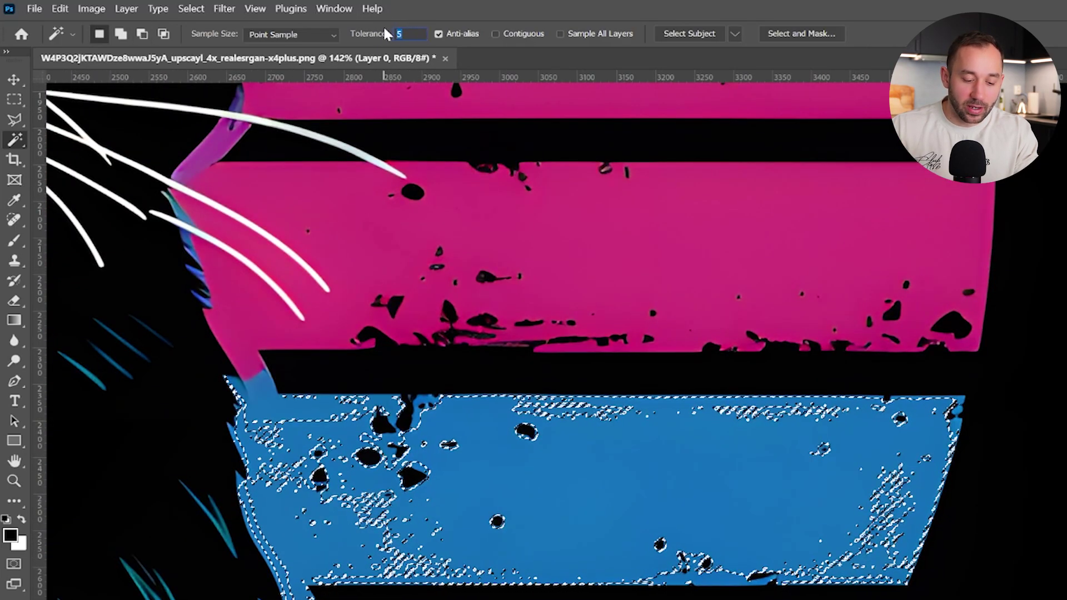
click(733, 479)
scroll(733, 479, down, 2)
key(ctrl+d)
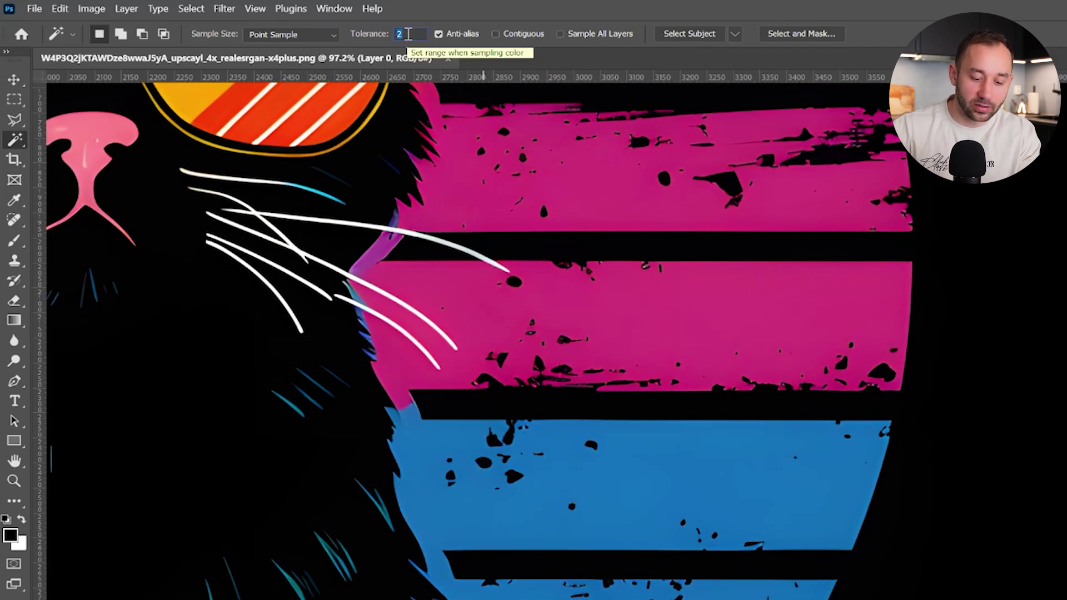
- Set the Magic Wand tolerance to 60, reselect the stripes' blue across the design, and check the selection inside the cat's ear
scroll(656, 453, down, 3)
drag(589, 258, 816, 553)
scroll(789, 411, up, 4)
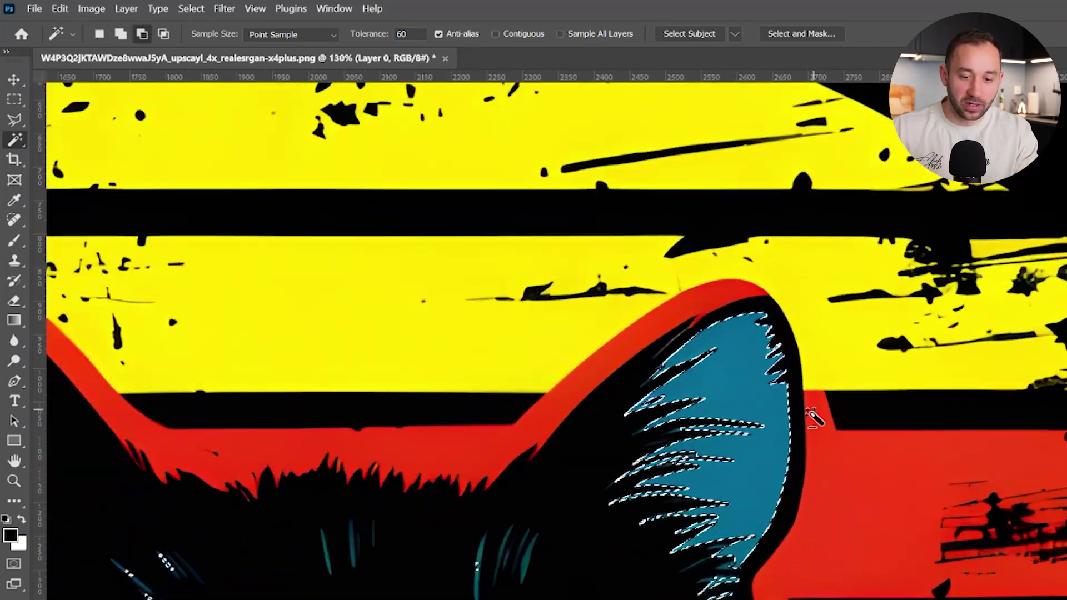
scroll(716, 383, up, 1)
scroll(716, 412, down, 6)
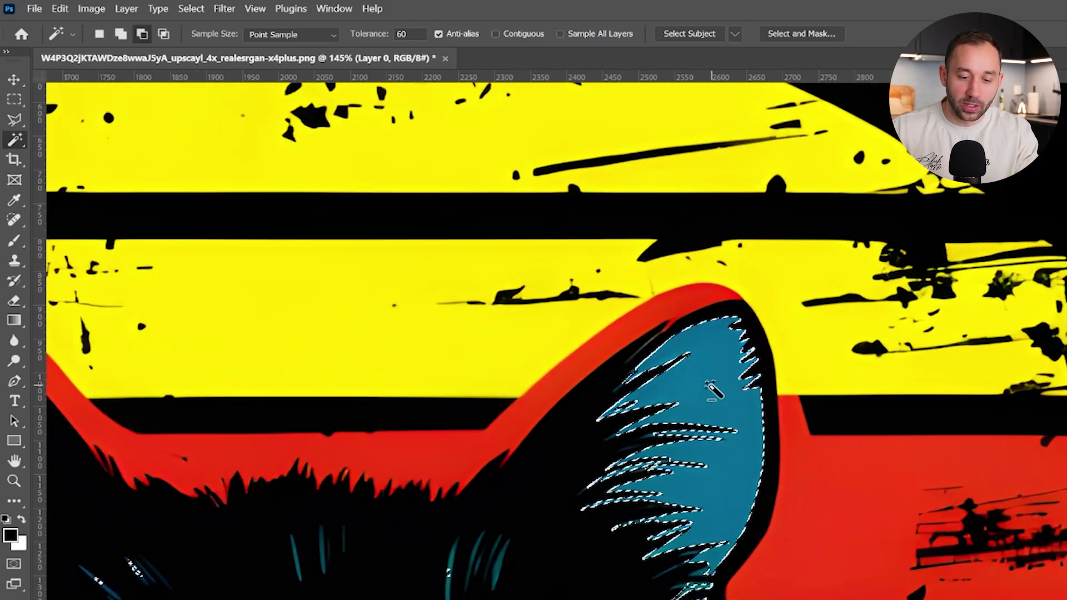
drag(879, 497, 808, 143)
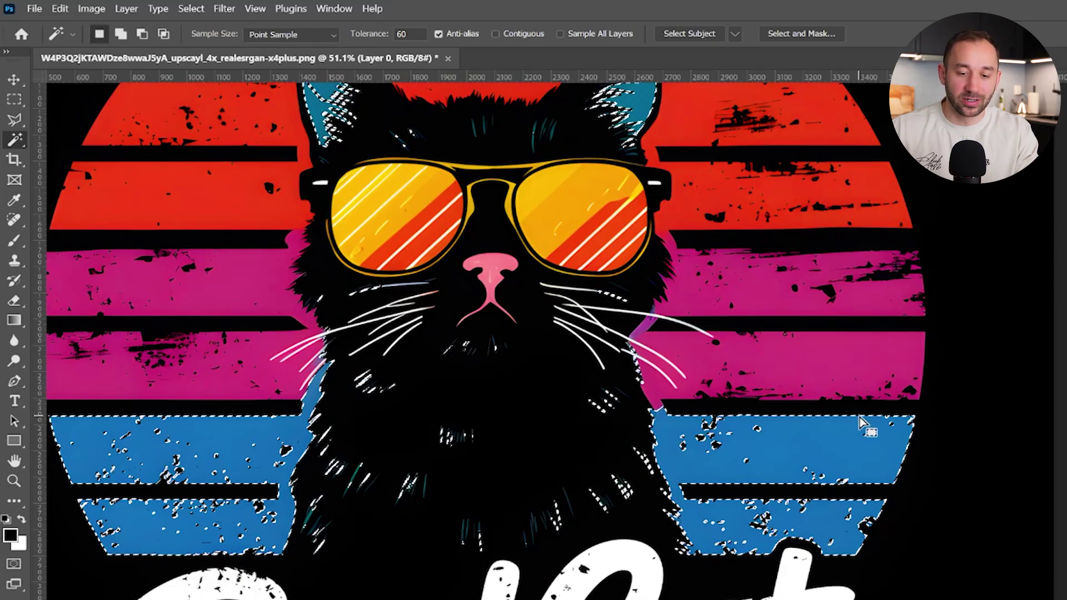
- Select the black backdrop and all matching black in the design with the Magic Wand at tolerance 60
click(947, 355)
drag(952, 345, 847, 458)
drag(855, 217, 909, 190)
- Examine the black selection's edges around the sunglasses, the cat's ear and the texture specks in the yellow stripes
scroll(506, 249, up, 9)
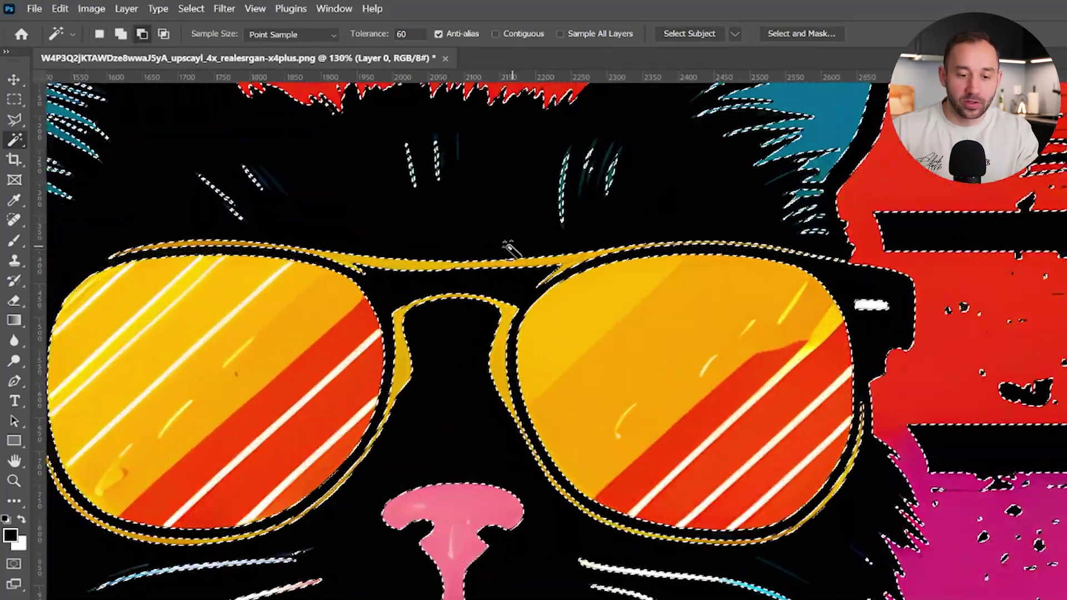
mouse_move(770, 232)
mouse_down()
mouse_move(426, 494)
mouse_move(243, 584)
mouse_up()
mouse_move(843, 369)
mouse_down()
mouse_move(524, 417)
mouse_move(174, 495)
mouse_up()
drag(208, 267, 254, 463)
drag(255, 317, 874, 426)
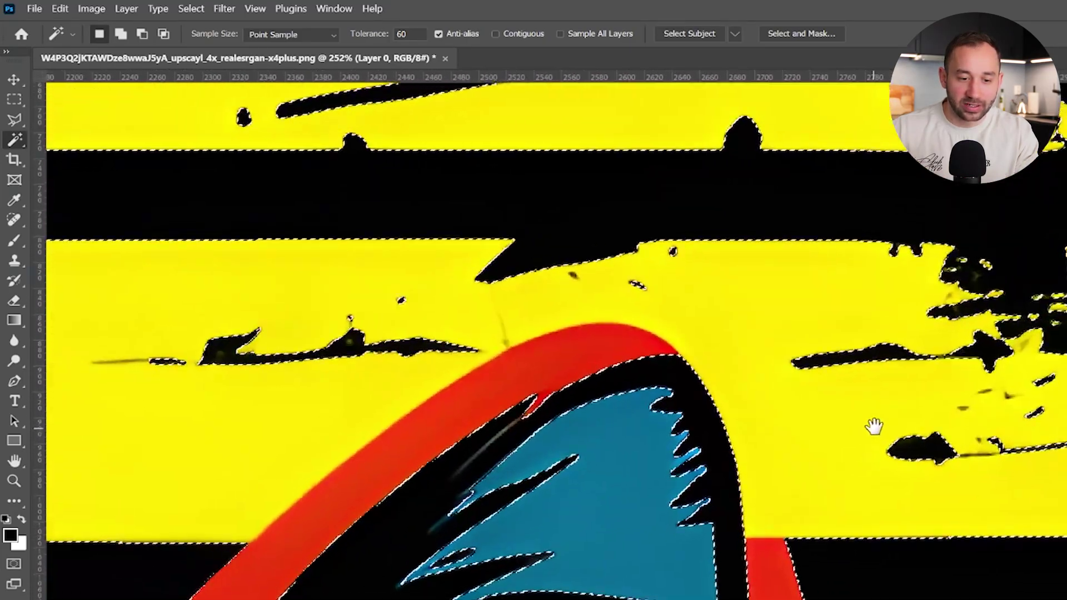
drag(427, 133, 813, 507)
scroll(884, 280, up, 3)
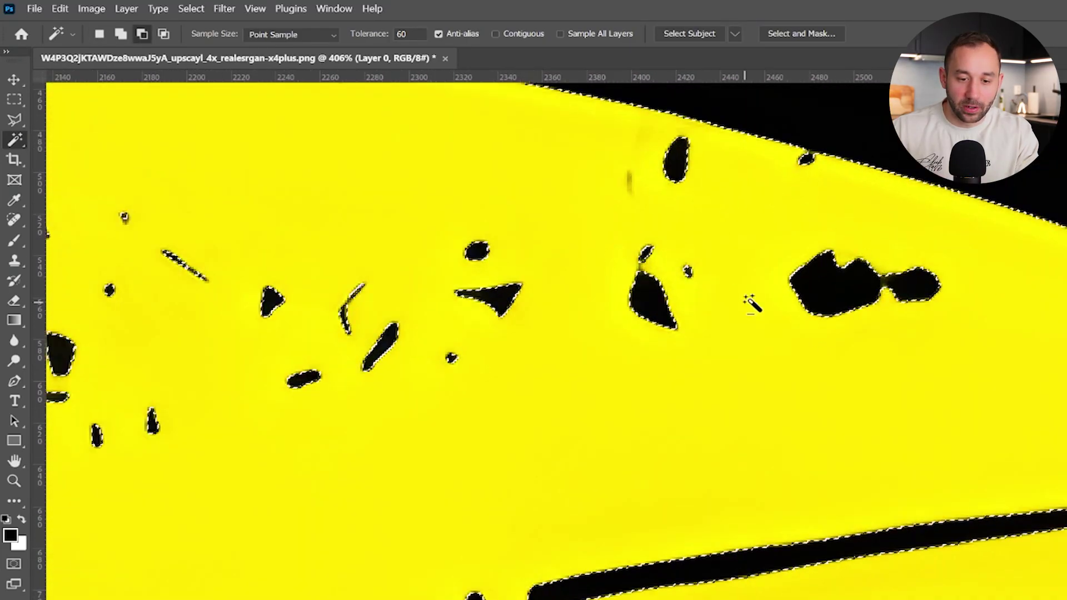
scroll(751, 305, down, 4)
scroll(798, 441, down, 2)
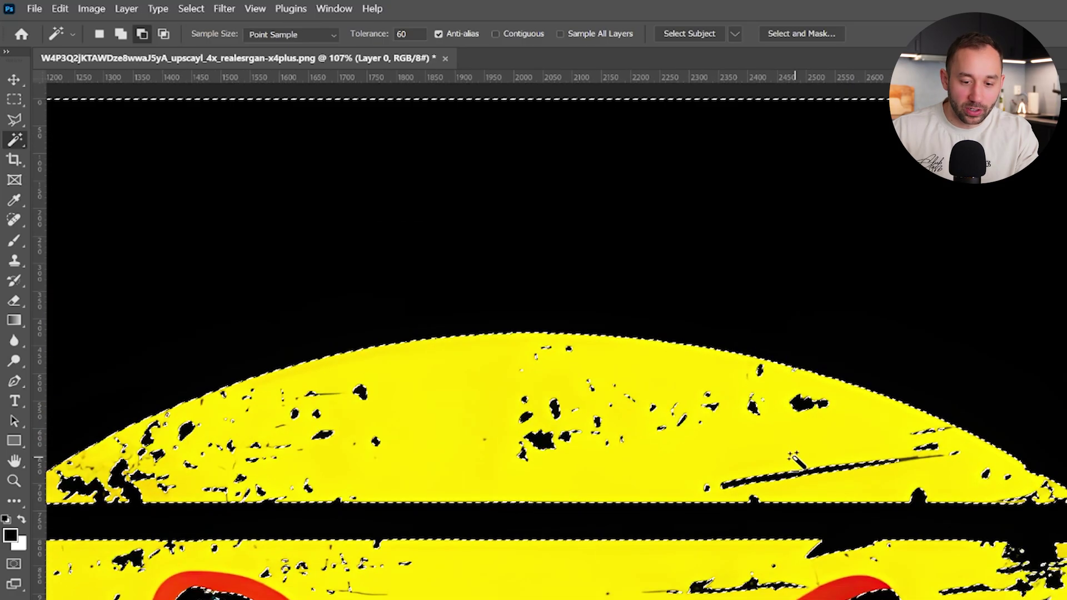
- Set the Magic Wand tolerance to 40 and reselect the black backdrop and all matching black across the design
scroll(786, 500, up, 4)
scroll(796, 496, down, 3)
scroll(797, 496, up, 2)
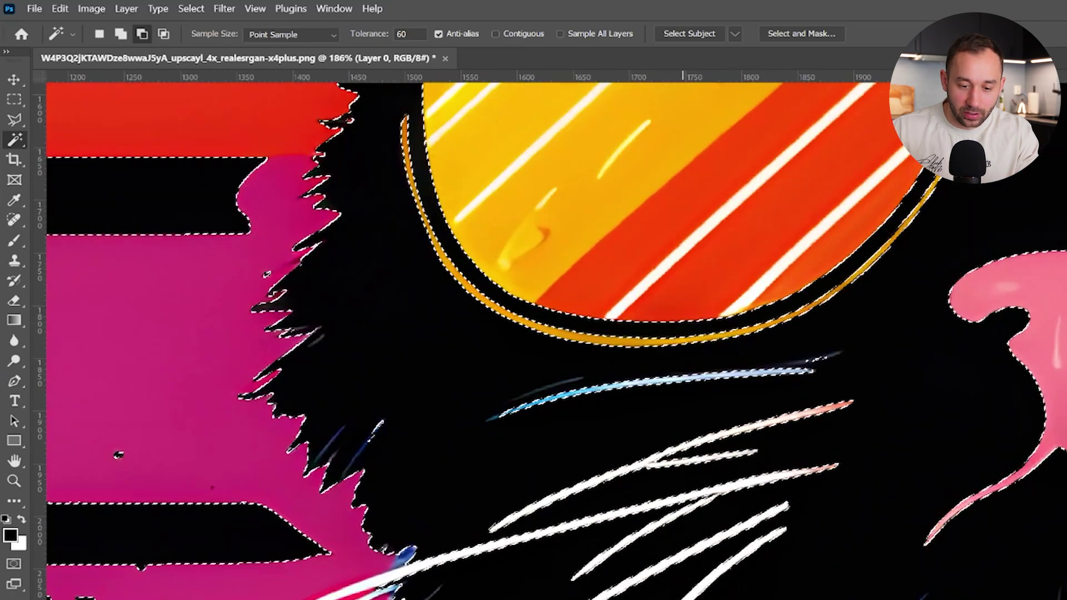
scroll(684, 597, up, 5)
mouse_move(967, 531)
mouse_down()
mouse_move(524, 316)
mouse_move(336, 321)
mouse_move(161, 423)
mouse_up()
scroll(639, 545, down, 4)
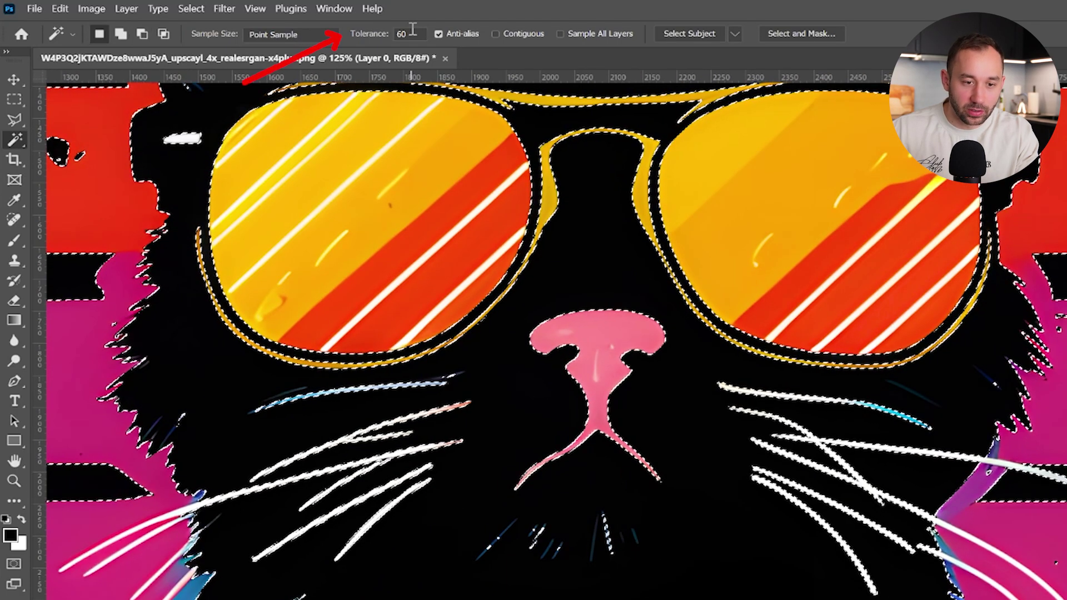
drag(409, 34, 393, 34)
text(40)
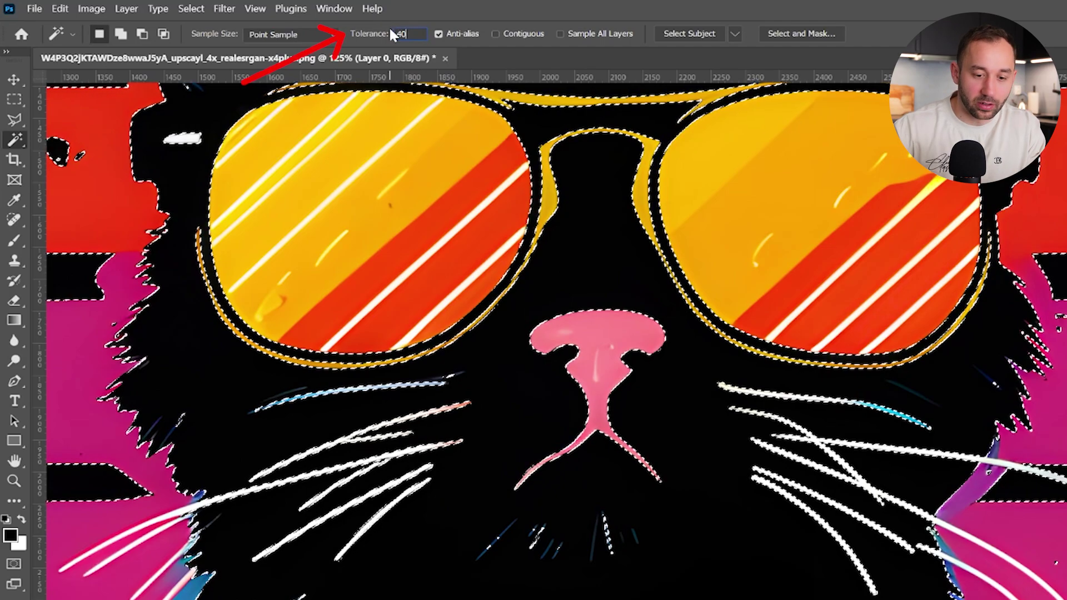
click(850, 432)
- Limit the Magic Wand to contiguous pixels and add the faded end of the long scratch in the top yellow stripe to the selection
scroll(582, 566, up, 6)
scroll(589, 558, down, 8)
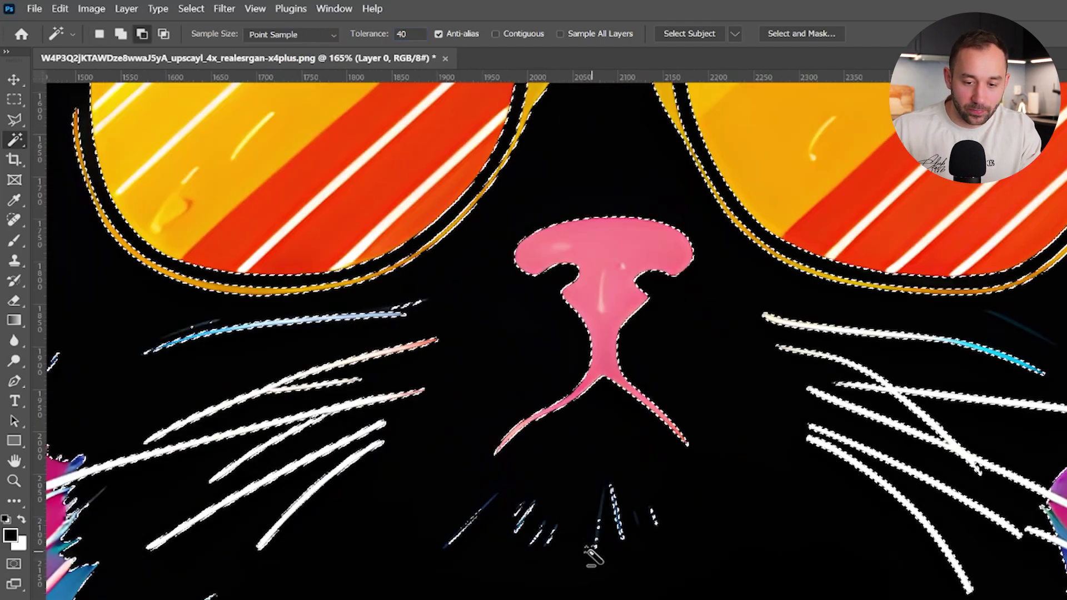
drag(839, 209, 687, 479)
scroll(720, 156, up, 12)
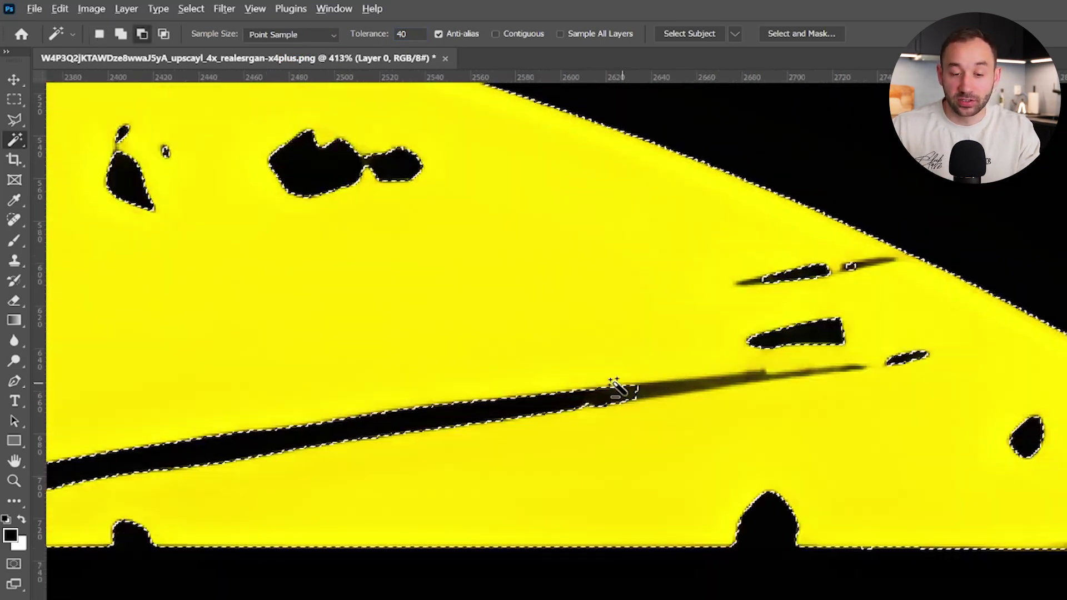
scroll(689, 390, down, 2)
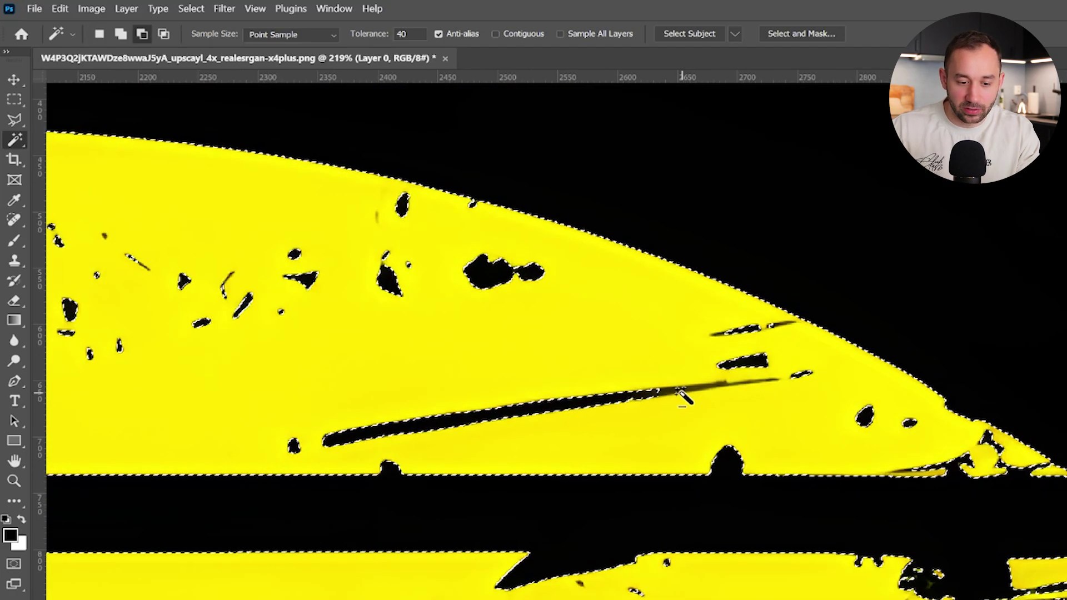
scroll(683, 395, up, 3)
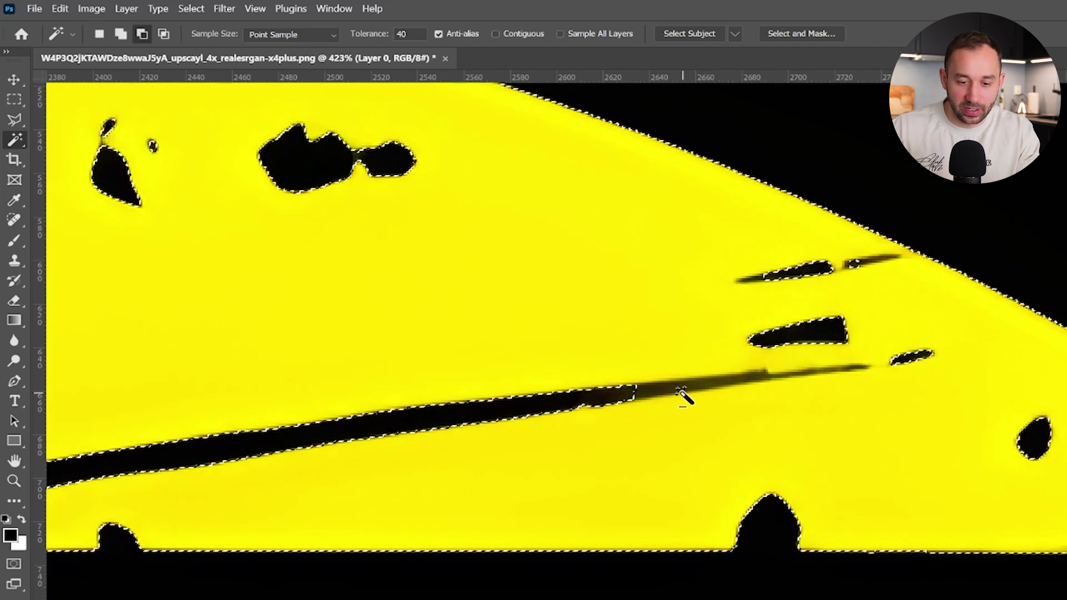
click(495, 34)
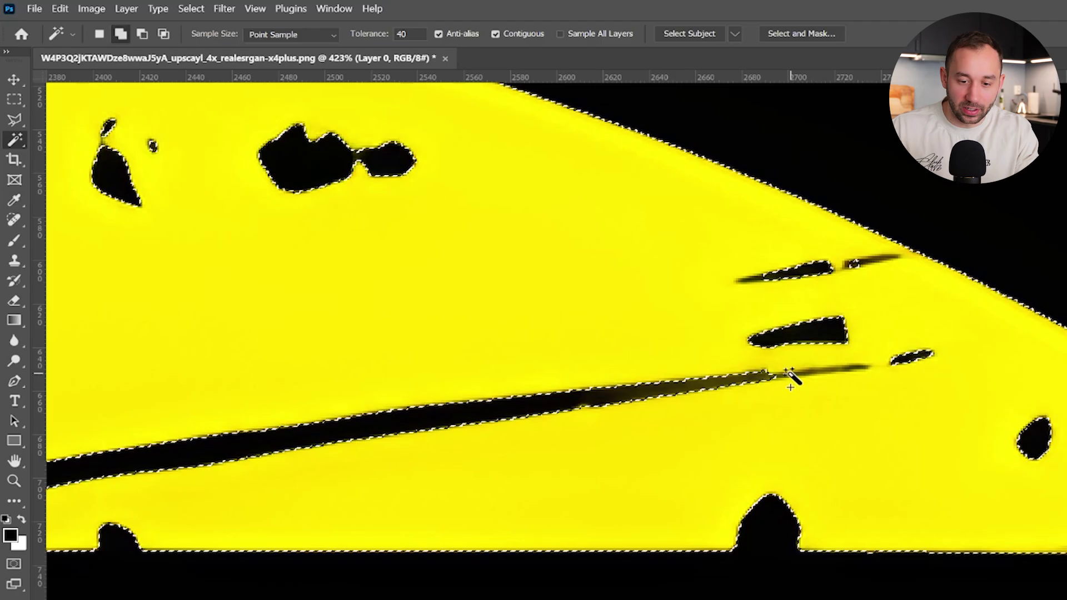
- Examine the selection edges around the texture specks in the yellow, red and magenta stripes
scroll(878, 256, down, 5)
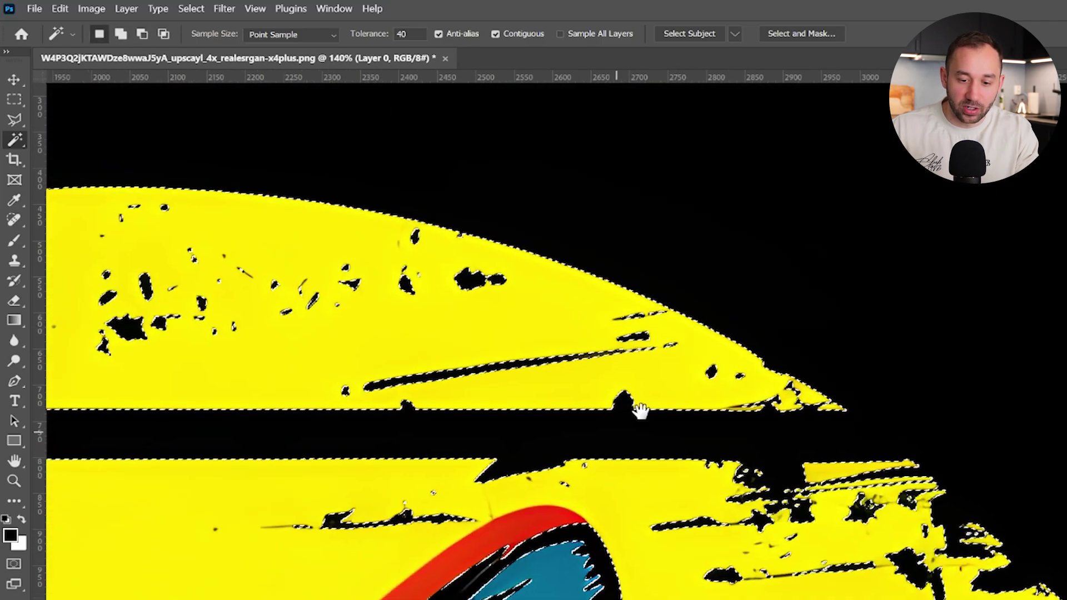
drag(638, 409, 889, 266)
scroll(778, 405, up, 2)
scroll(777, 405, down, 1)
drag(227, 336, 816, 35)
drag(731, 286, 643, 14)
scroll(443, 453, up, 8)
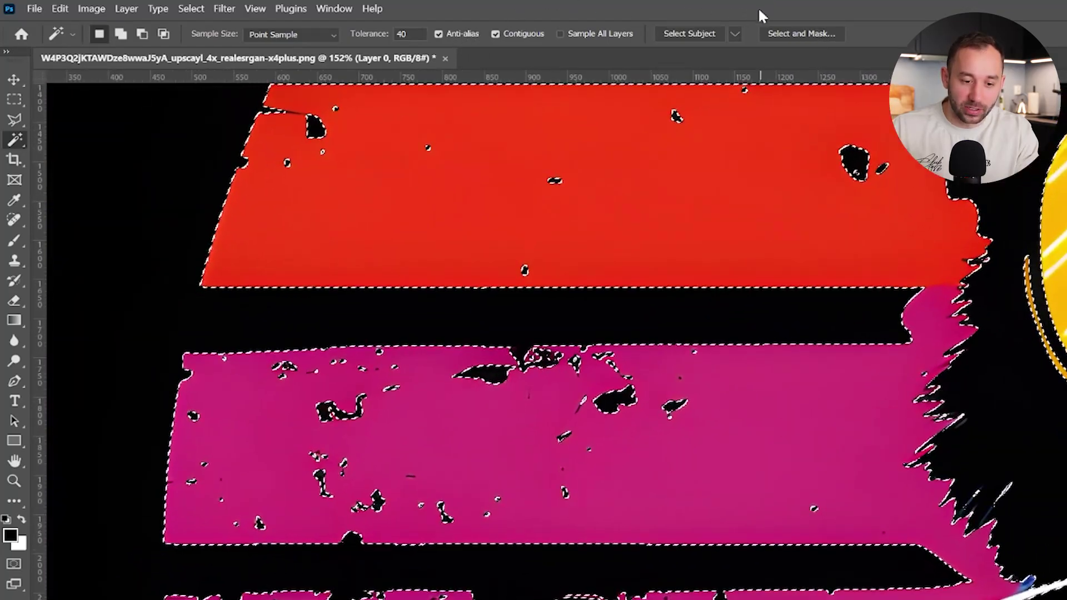
scroll(578, 403, down, 12)
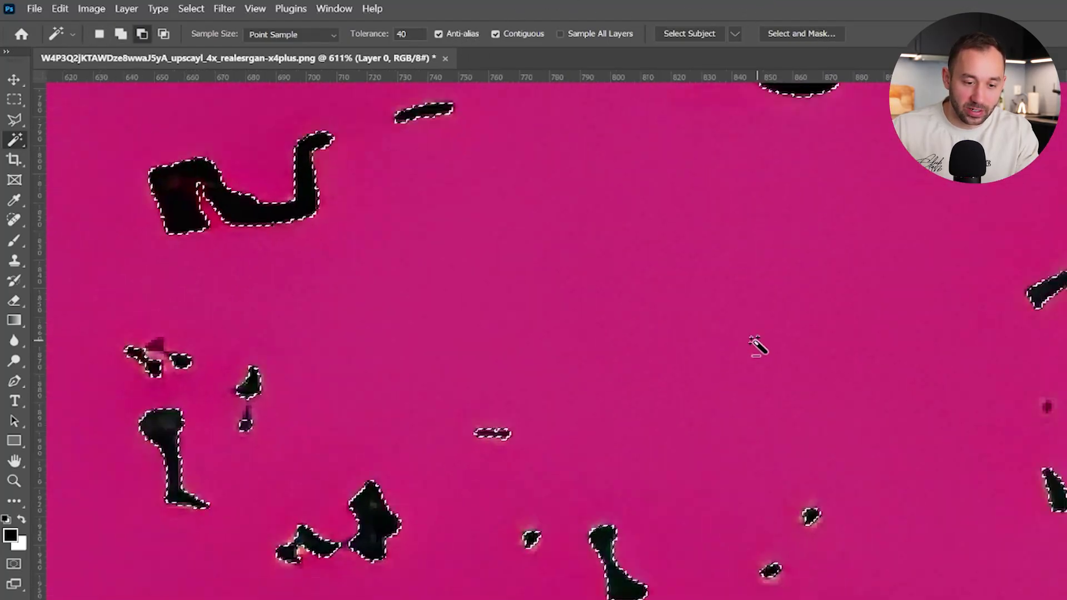
drag(842, 372, 426, 303)
drag(1000, 301, 665, 348)
- Inspect how the selection follows the whiskers, the fine fur strokes and the lettering
scroll(666, 348, down, 5)
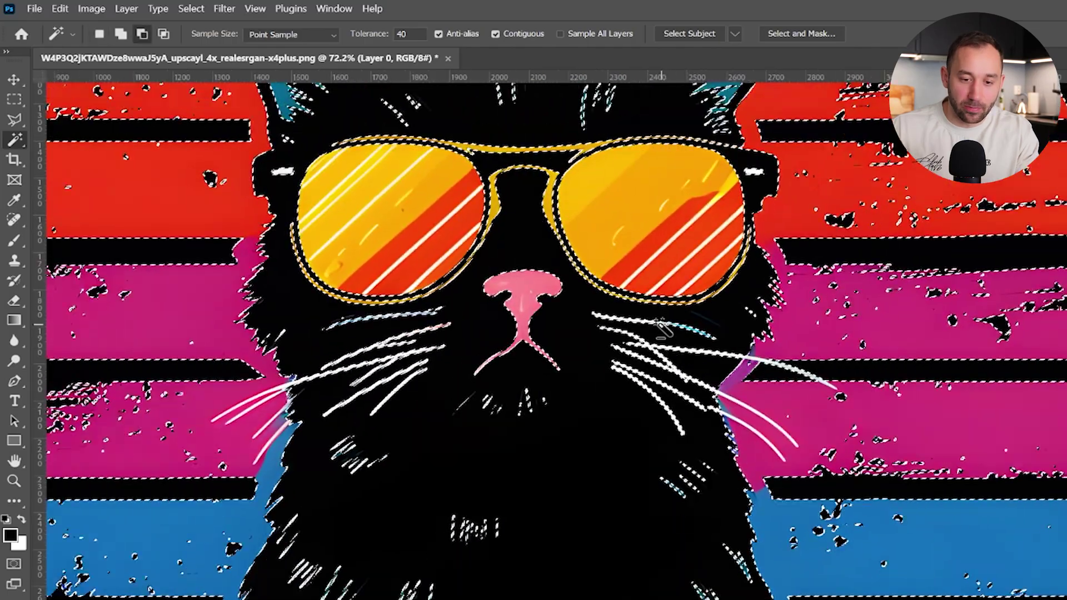
scroll(661, 595, up, 9)
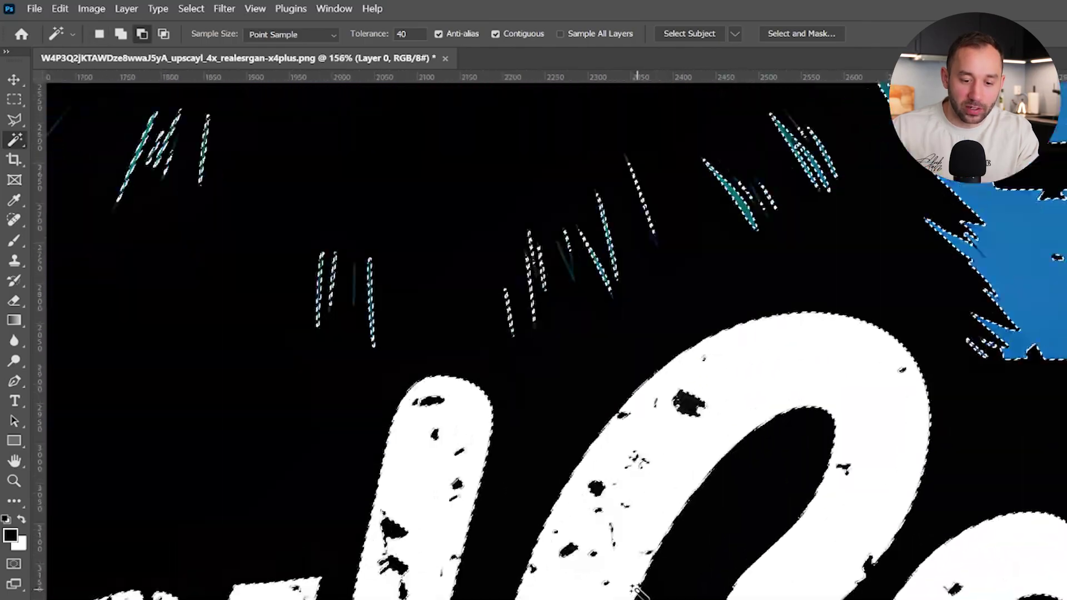
scroll(642, 578, down, 6)
drag(566, 184, 708, 527)
scroll(507, 435, up, 8)
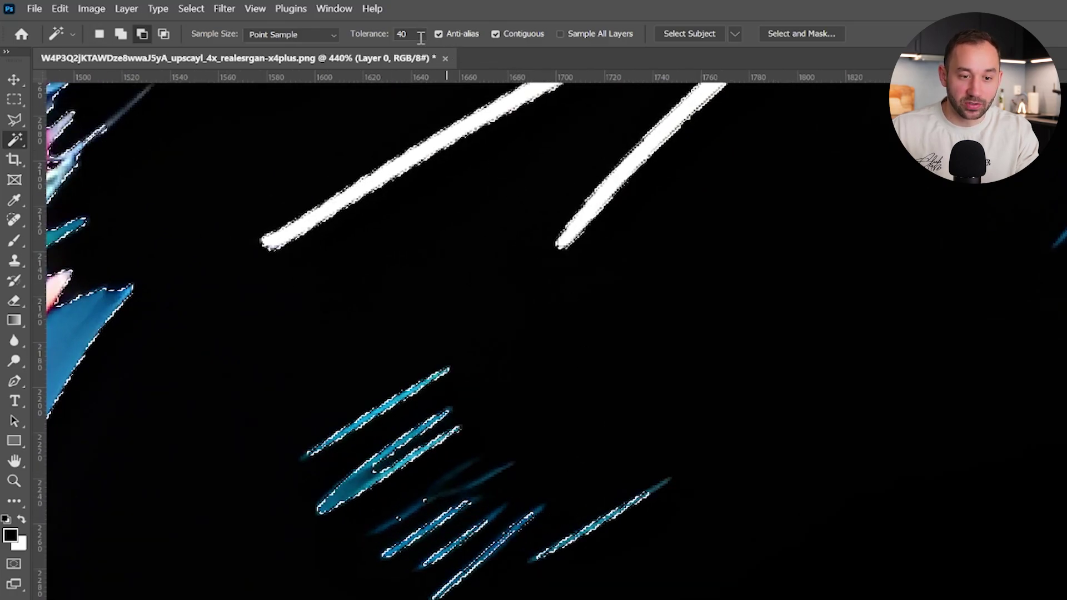
scroll(481, 467, up, 2)
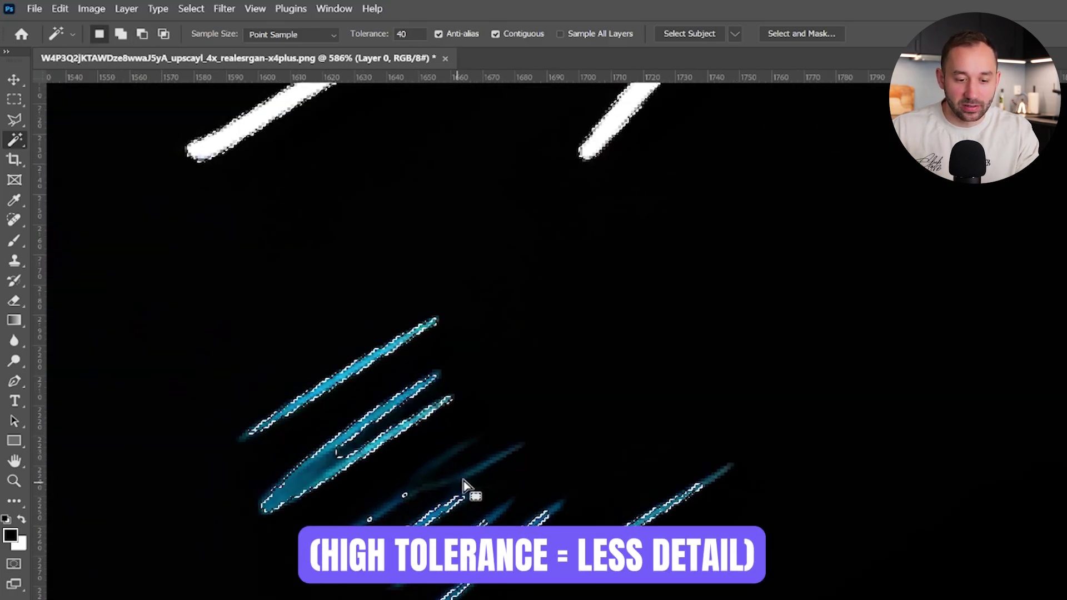
scroll(453, 500, down, 6)
scroll(612, 500, down, 2)
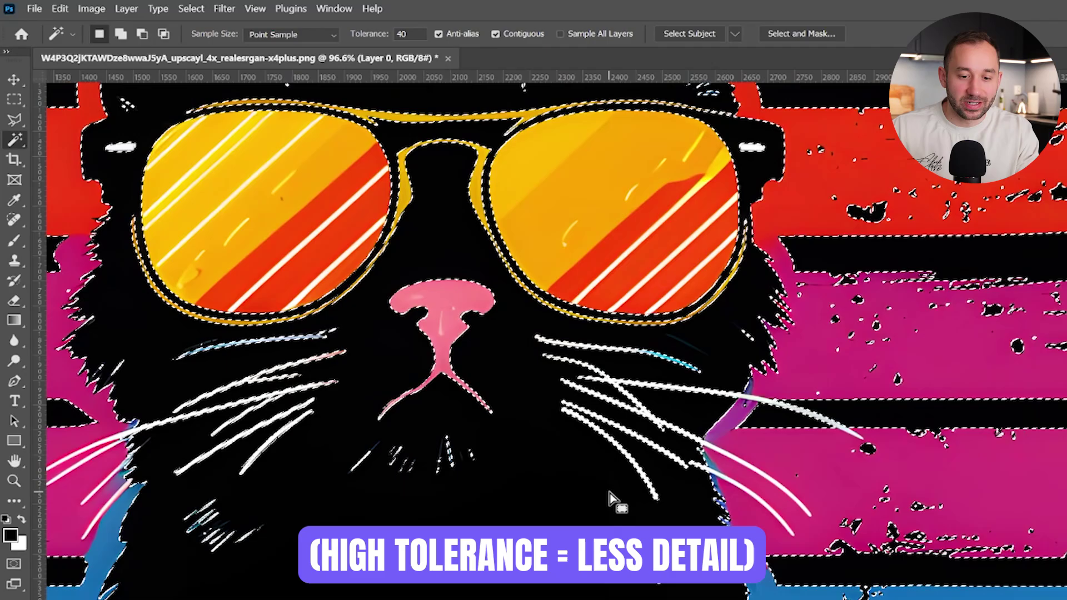
scroll(611, 500, down, 2)
drag(745, 440, 651, 337)
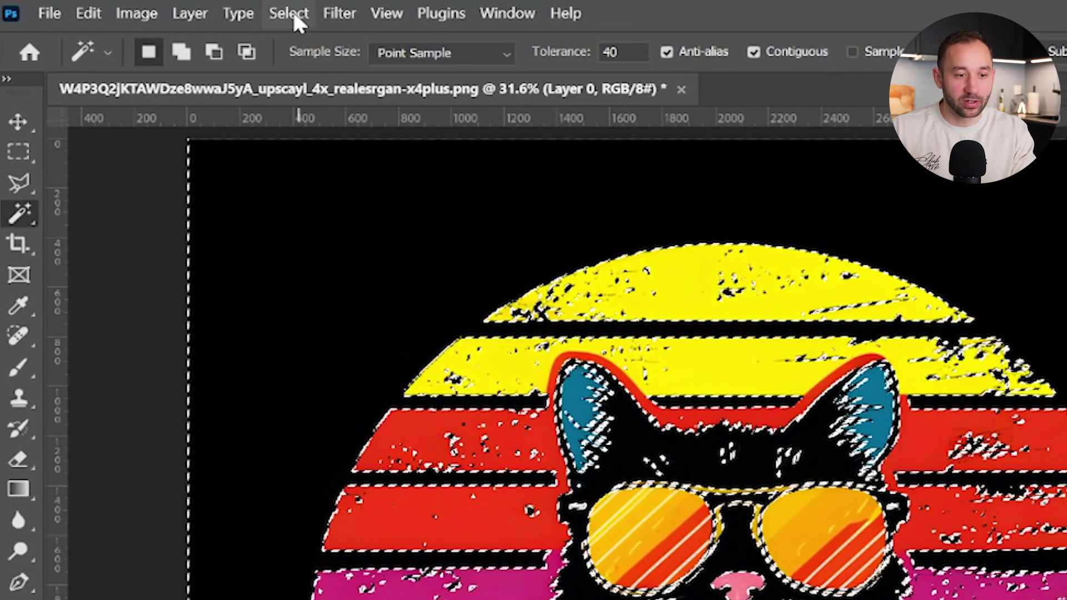
- Invert the selection and turn it into a layer mask on the design layer to hide the black
click(291, 11)
click(319, 109)
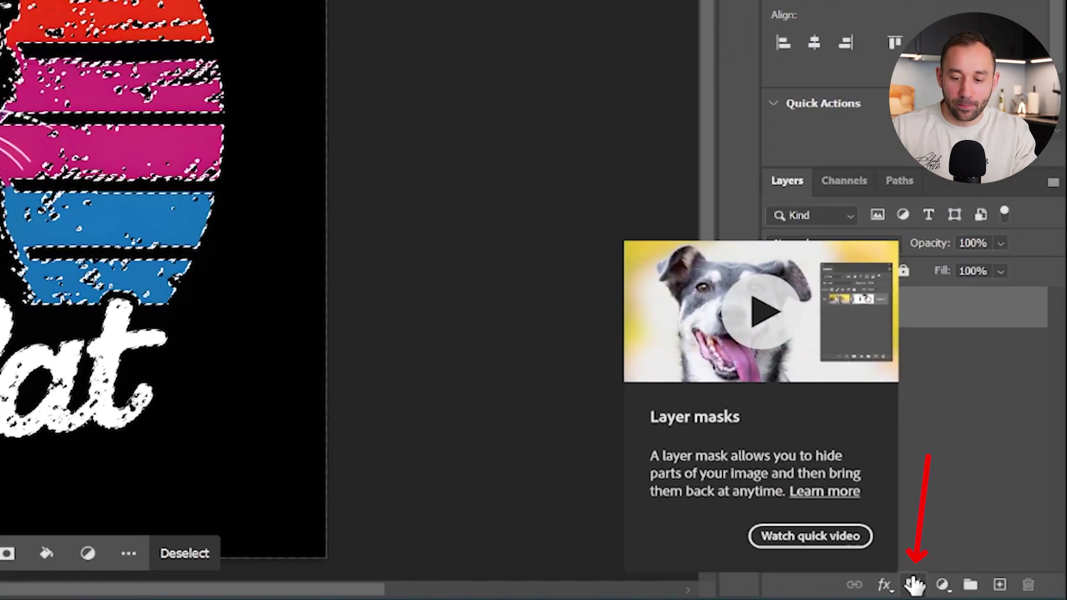
click(914, 585)
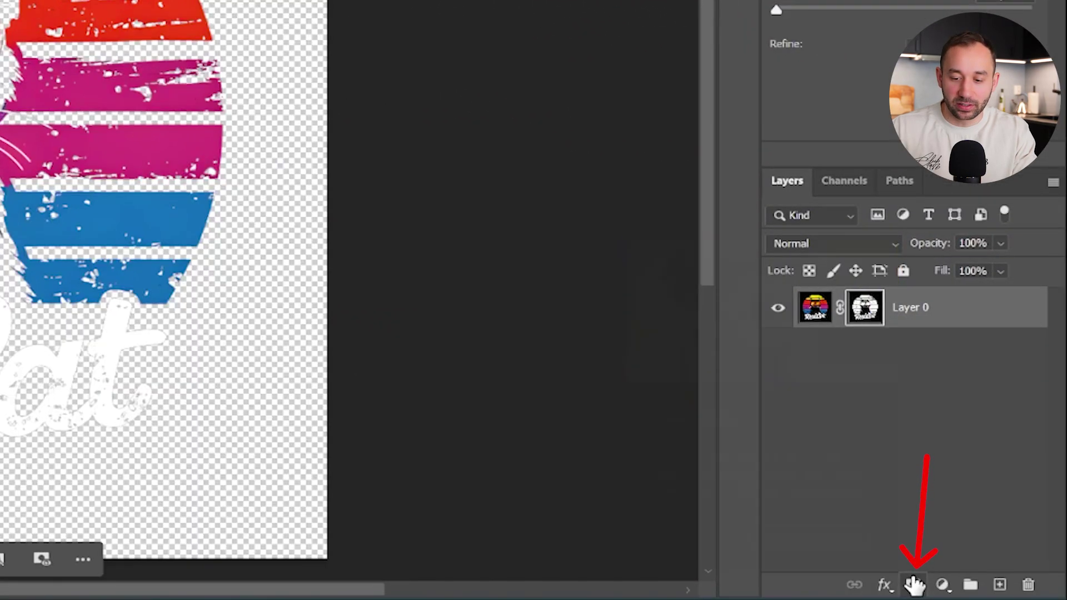
- Add a black solid color fill layer beneath the masked design layer
click(222, 86)
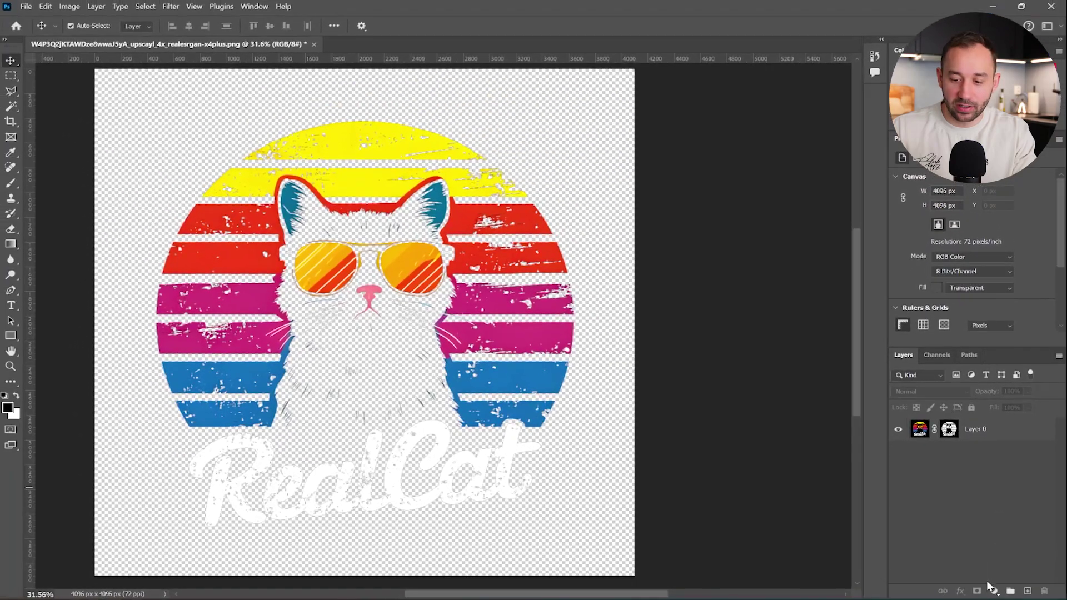
click(991, 589)
click(983, 377)
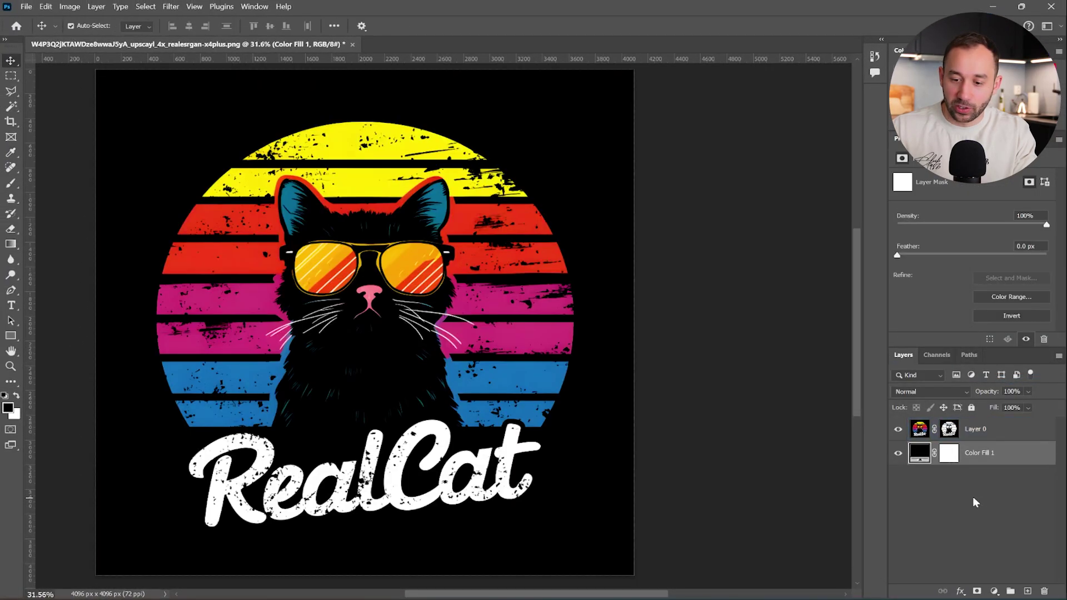
- Change the solid color fill layer to a dark blue to preview the masked design against it
scroll(389, 322, up, 2)
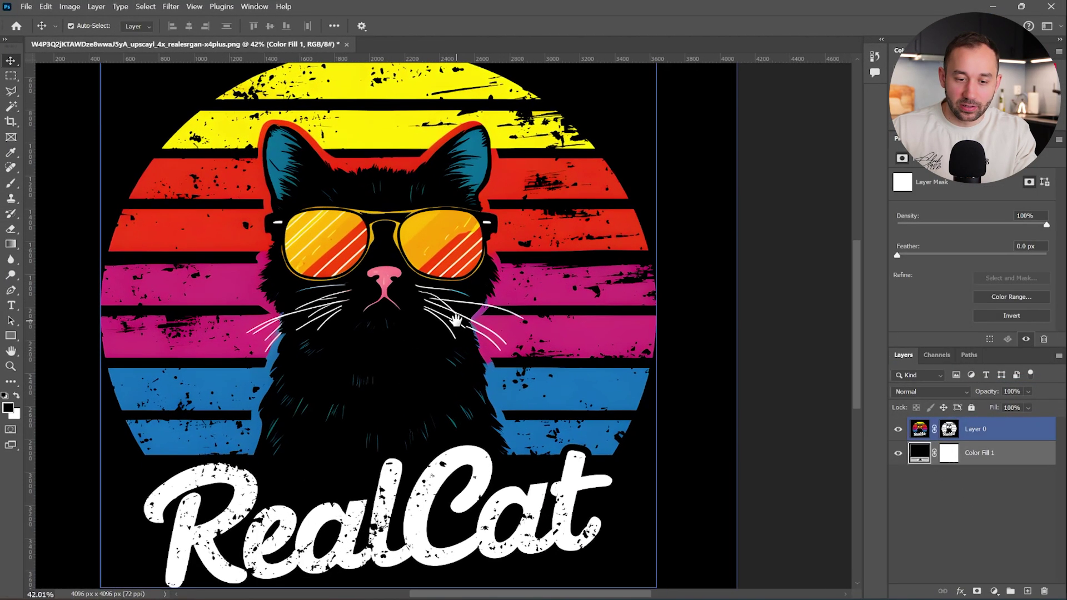
double_click(918, 453)
mouse_move(638, 284)
mouse_down()
mouse_move(599, 283)
mouse_move(588, 296)
mouse_up()
click(808, 254)
drag(740, 258, 762, 279)
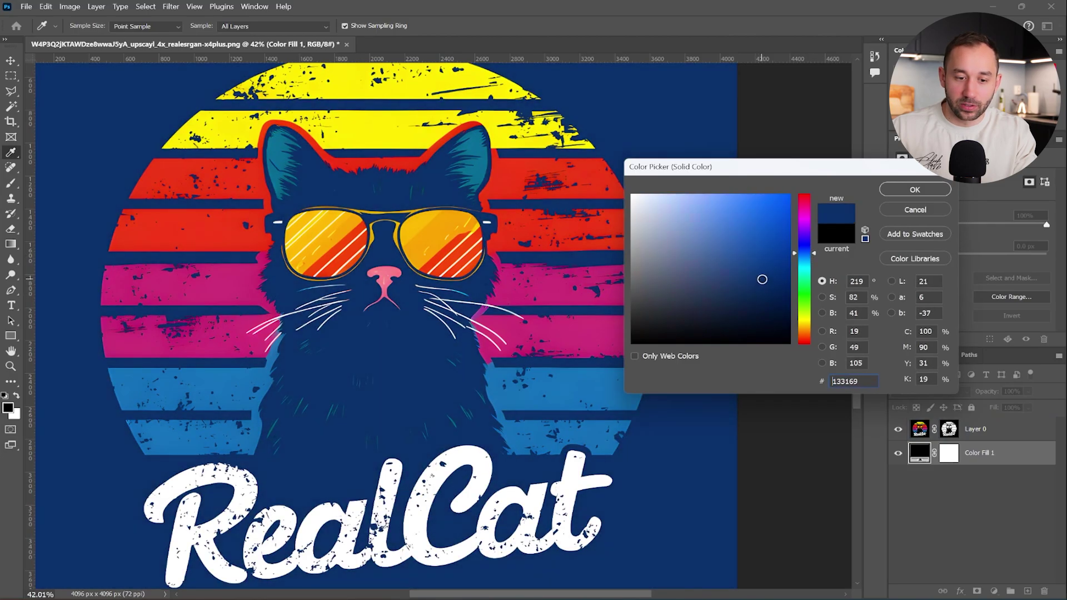
click(922, 191)
click(801, 236)
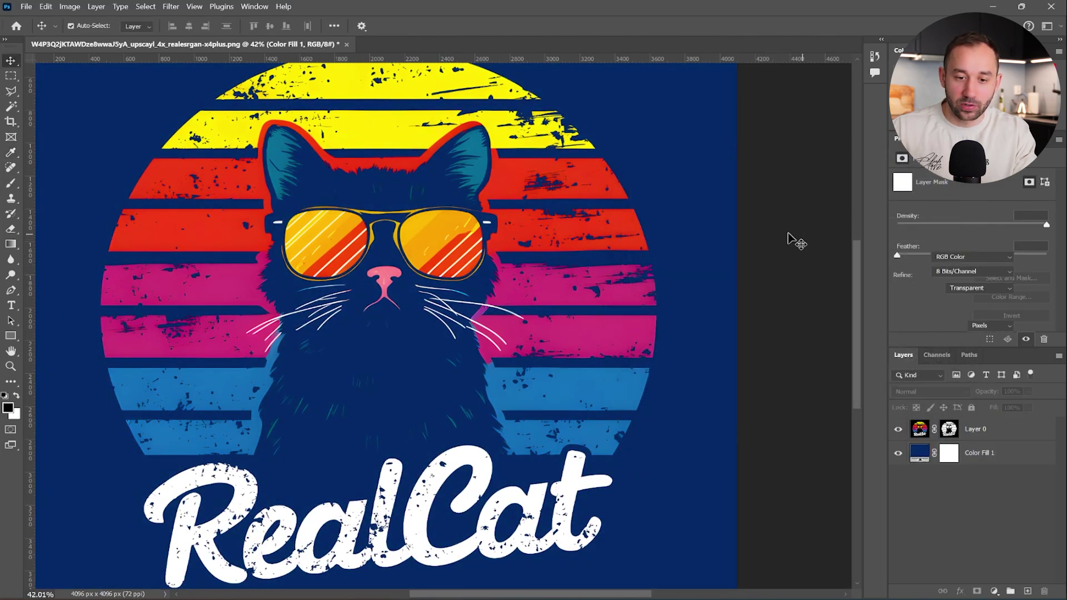
- Set the solid color fill layer to white (ffffff)
scroll(547, 119, up, 7)
drag(472, 108, 708, 267)
click(904, 456)
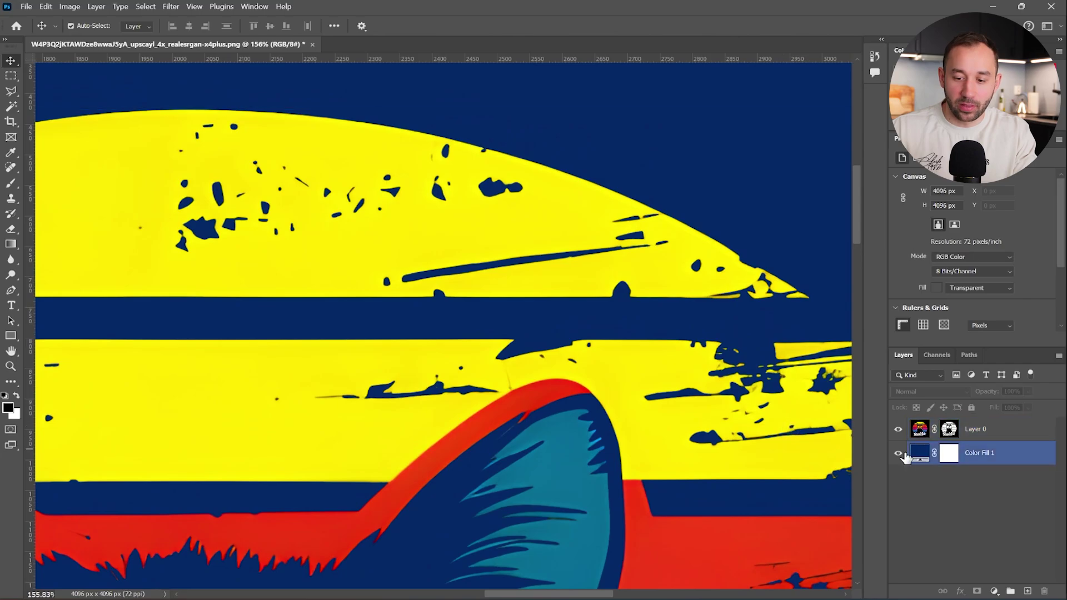
double_click(914, 456)
drag(731, 261, 578, 174)
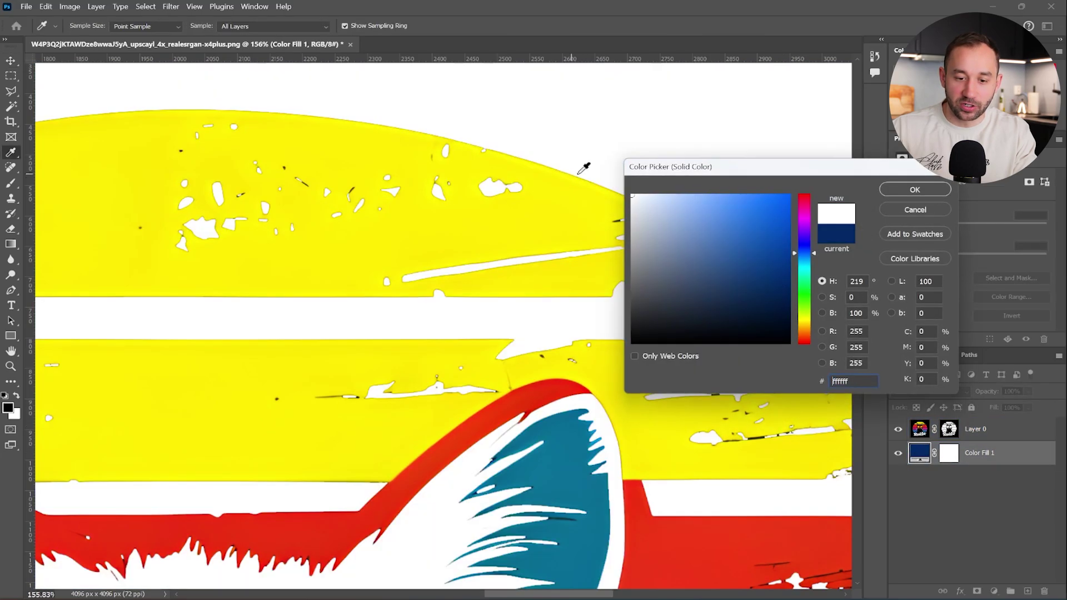
click(914, 194)
- Examine the mask edges around the scratches at the right end of the second yellow stripe against the white backdrop
scroll(781, 433, up, 4)
drag(781, 432, 493, 302)
scroll(478, 326, up, 3)
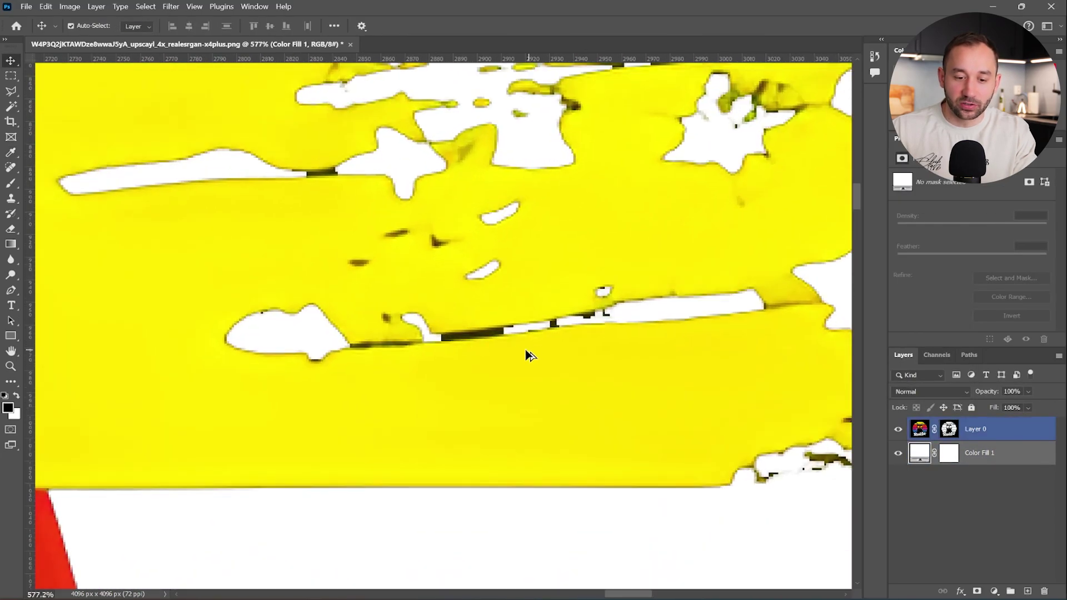
scroll(606, 343, down, 2)
scroll(610, 350, down, 6)
scroll(707, 483, up, 3)
scroll(611, 456, down, 5)
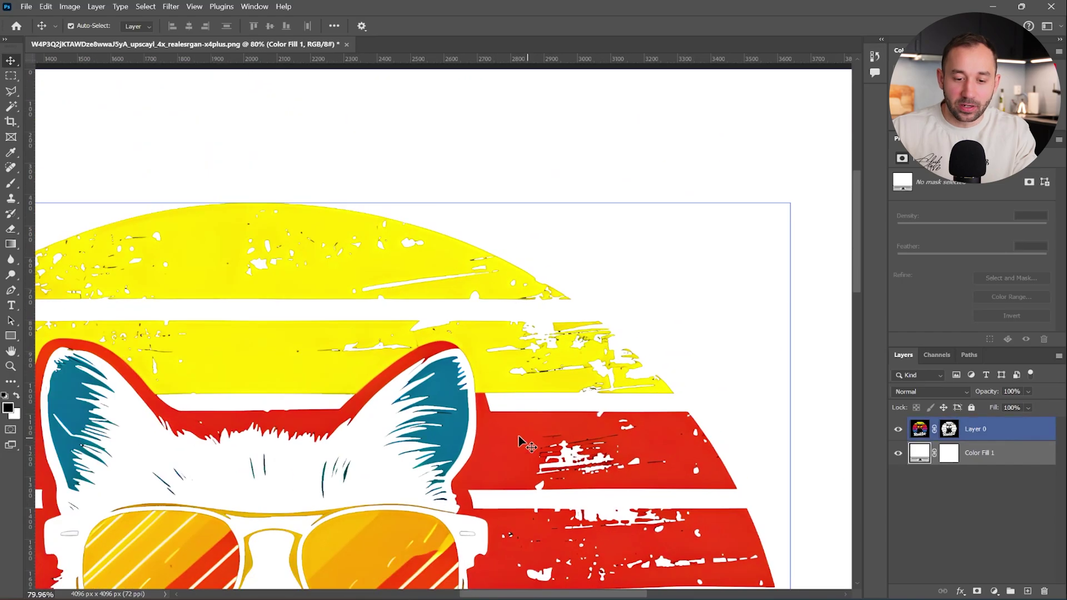
- Check the yellow stripes above and around the cat's ears for dark residue along the mask edges
drag(504, 386, 826, 282)
scroll(430, 164, up, 8)
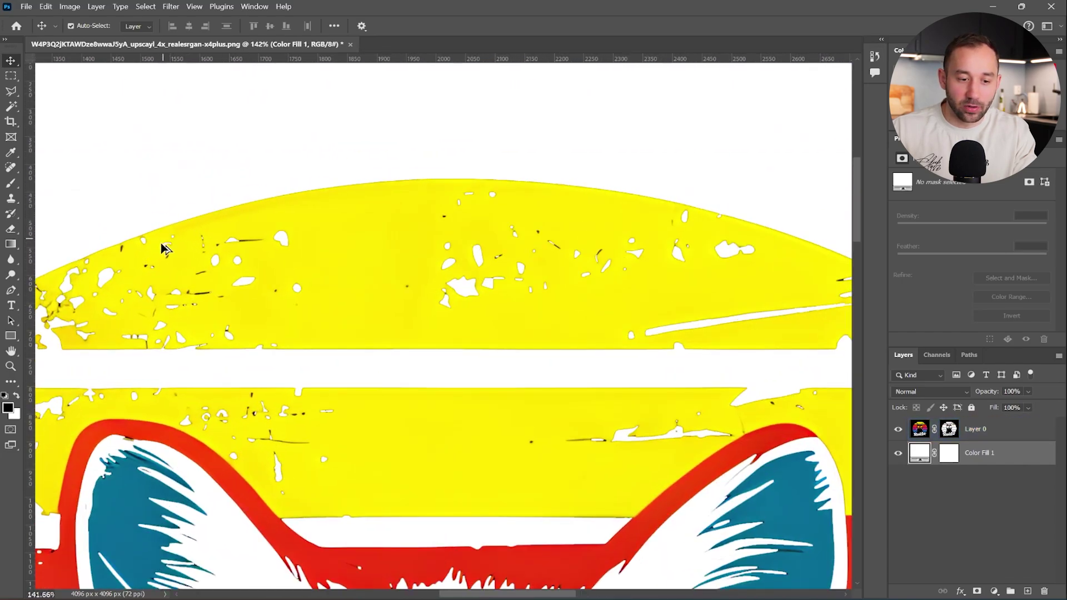
scroll(437, 199, down, 6)
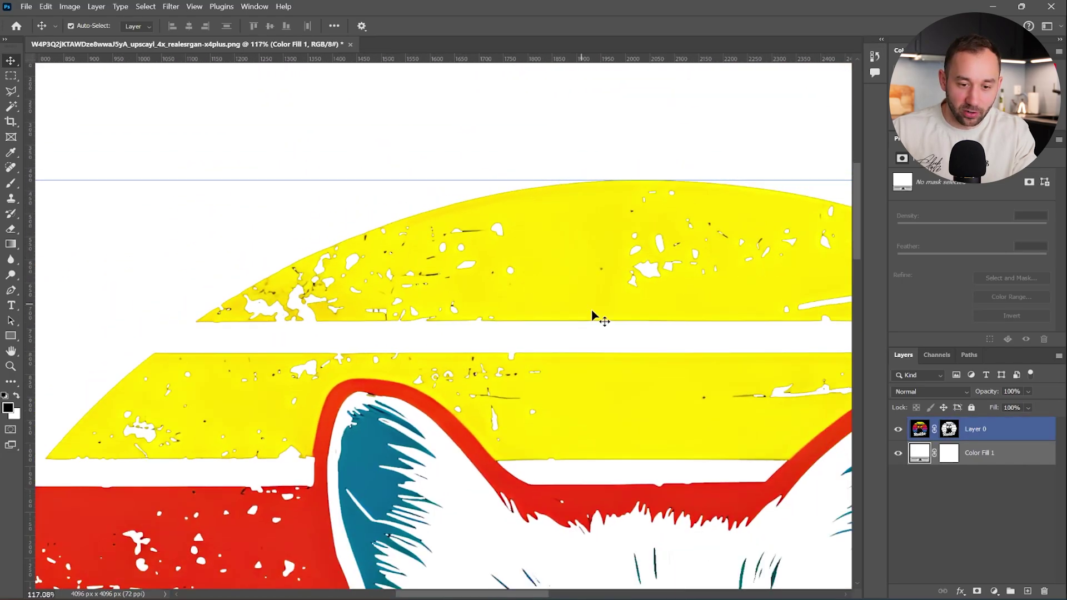
drag(759, 388, 445, 274)
drag(723, 311, 508, 276)
scroll(507, 276, up, 6)
scroll(528, 275, up, 3)
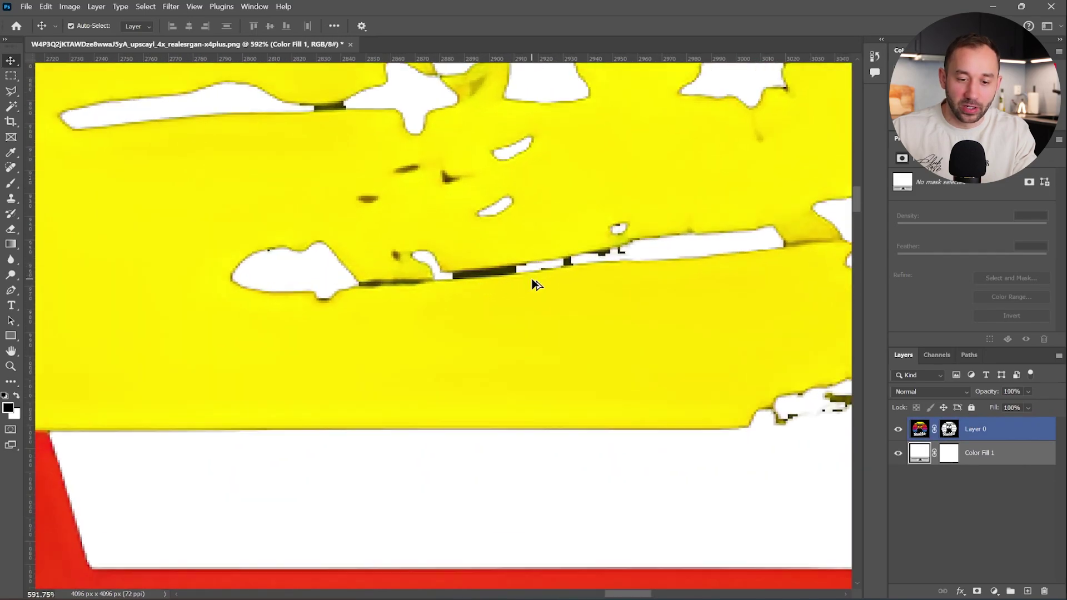
scroll(662, 259, down, 3)
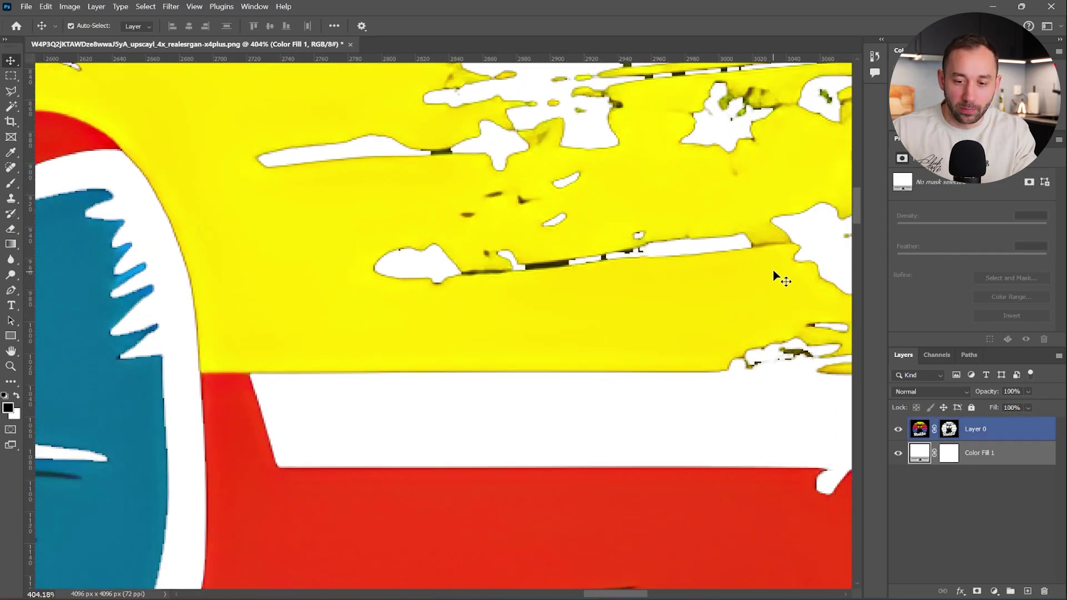
- Open Layer 0's mask in Select and Mask and set Smooth to 5
drag(771, 272, 647, 376)
click(949, 430)
scroll(568, 271, down, 3)
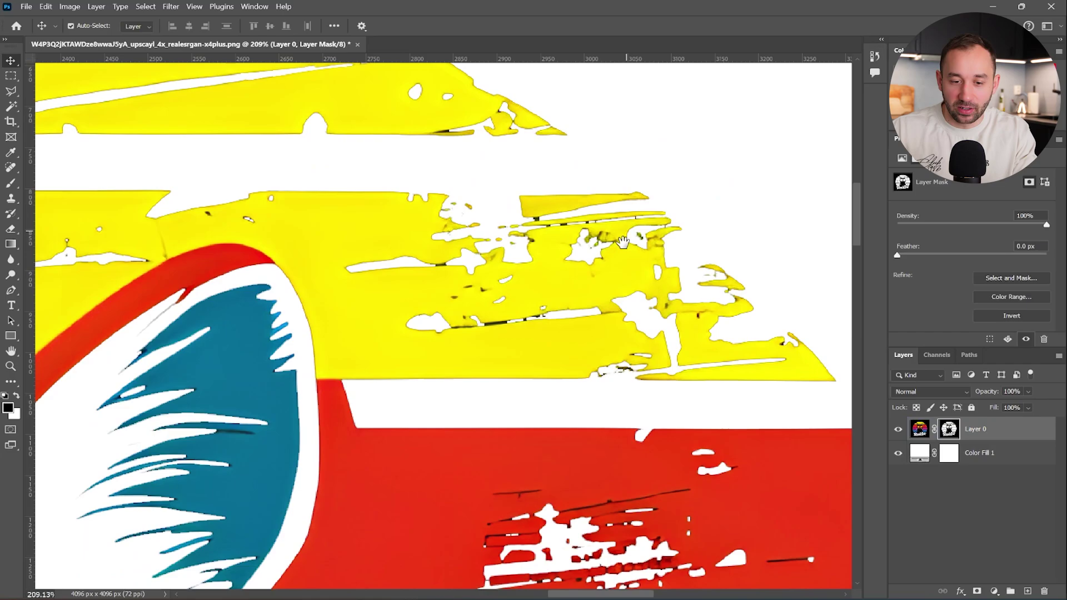
drag(622, 242, 604, 295)
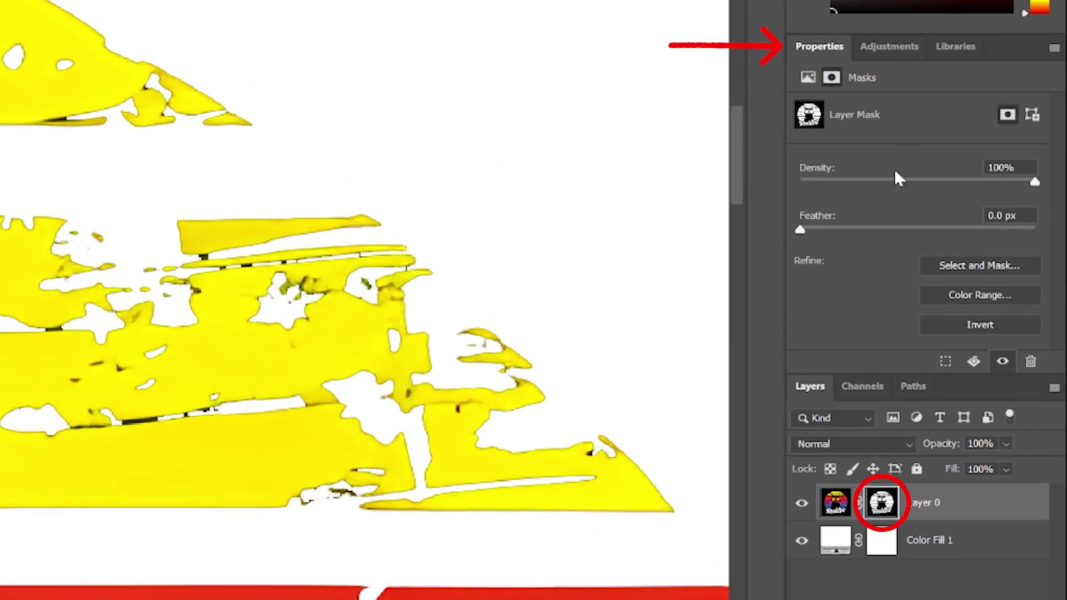
click(985, 265)
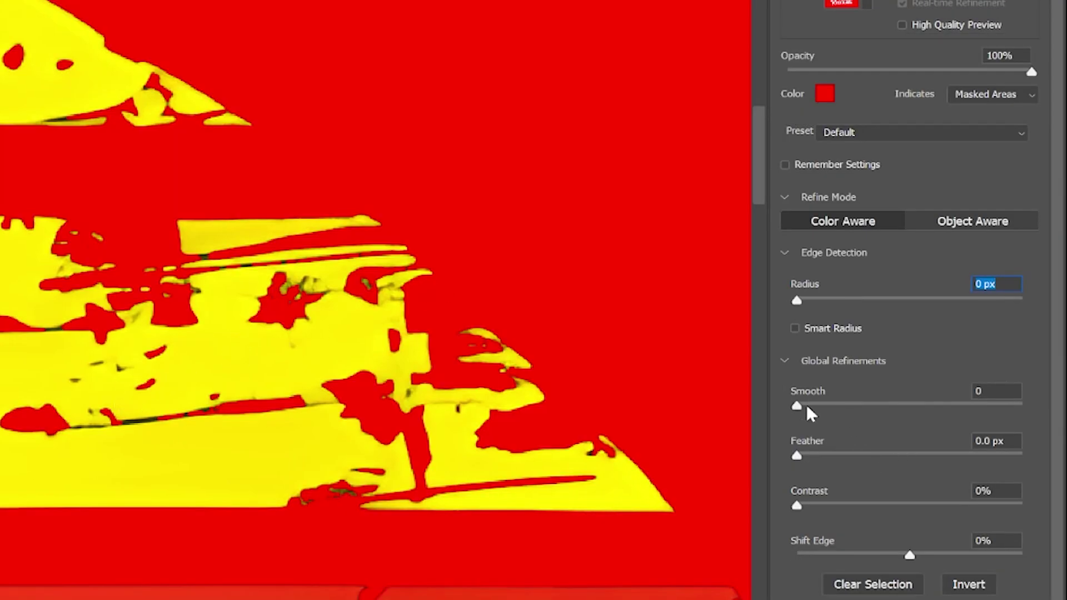
drag(807, 407, 955, 406)
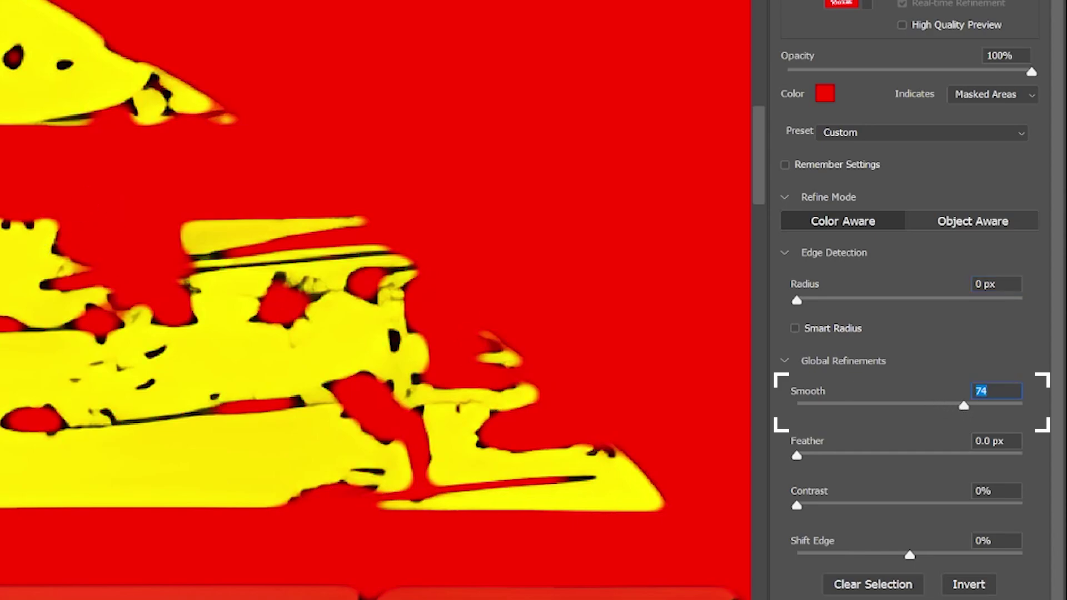
drag(924, 406, 807, 405)
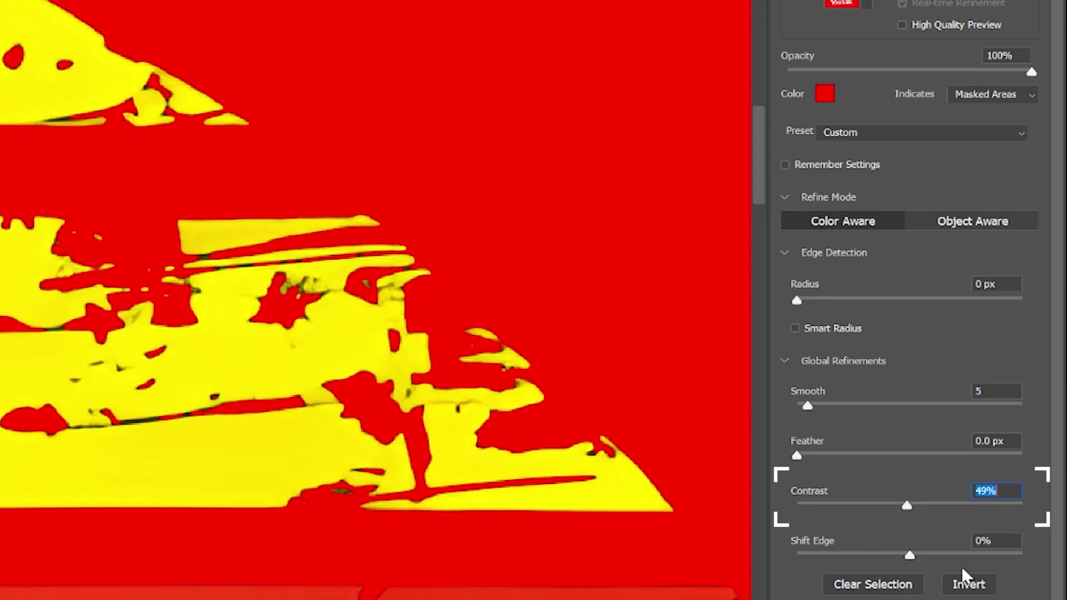
- Try refining the mask with Contrast at 49% and Shift Edge at -100%, and apply it
key(Tab)
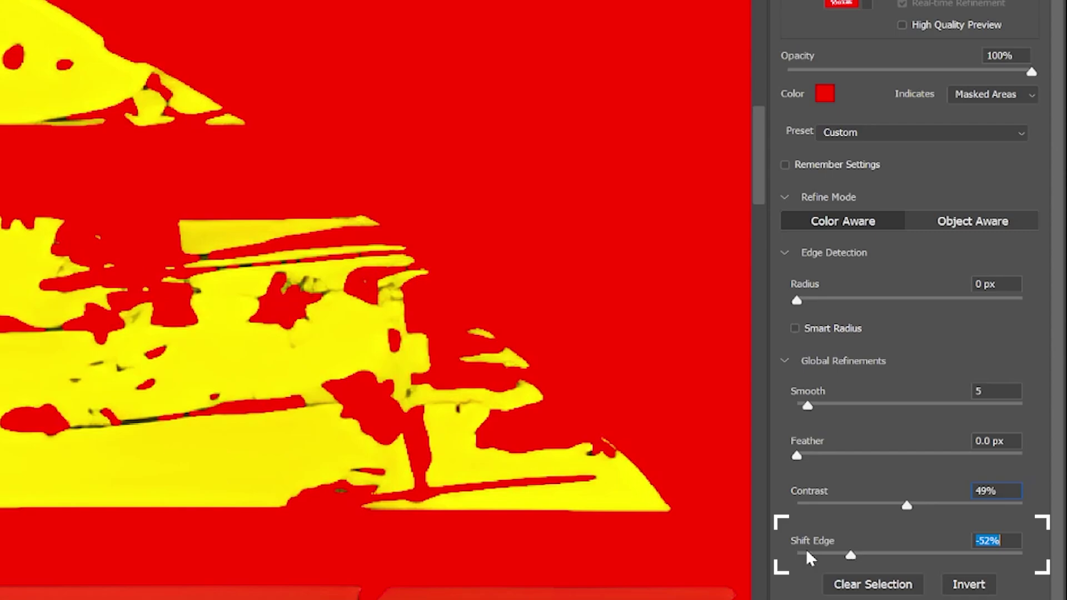
text(-100%)
key(Return)
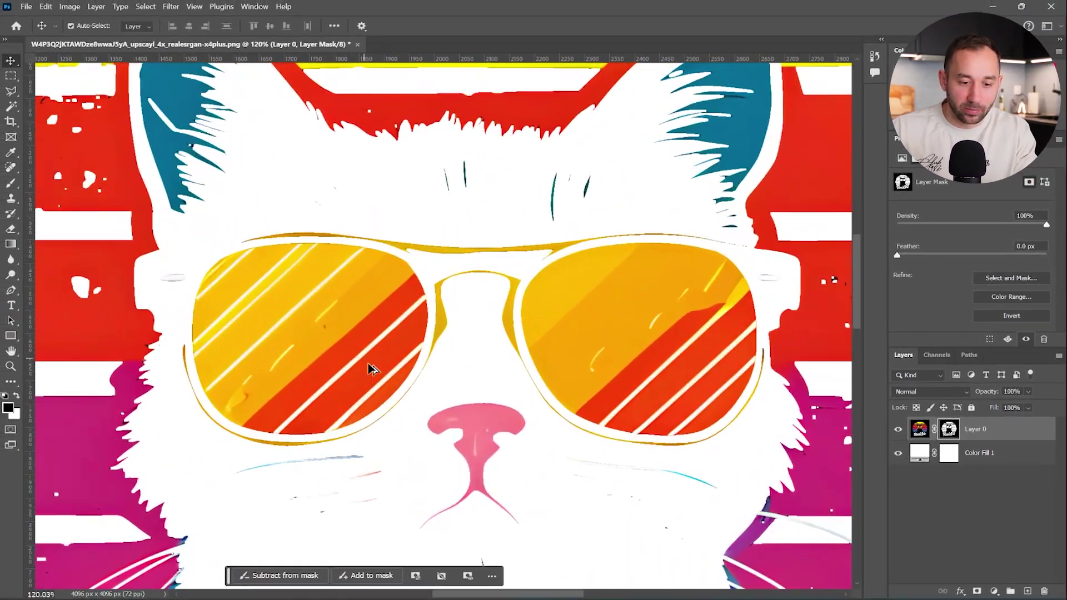
- Check the mask edges around the sunglasses and whiskers, and undo the last mask refinement
scroll(412, 368, up, 9)
scroll(458, 364, down, 1)
scroll(479, 287, down, 4)
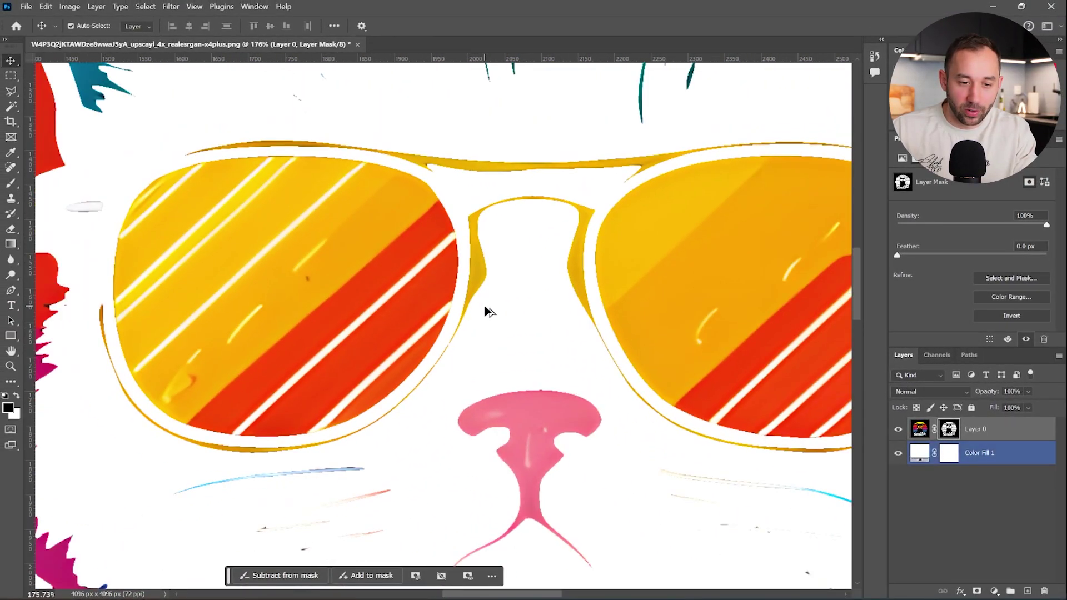
drag(723, 281, 627, 340)
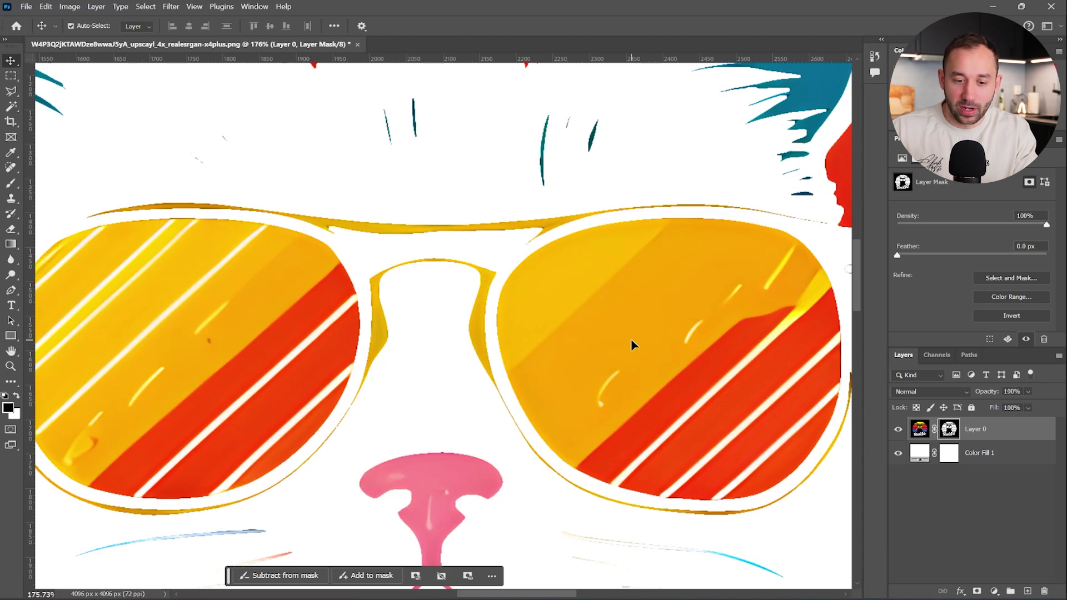
key(ctrl+z)
- Refine Layer 0's mask in Select and Mask with Smooth 8, Contrast 46% and Shift Edge -43%
click(1024, 280)
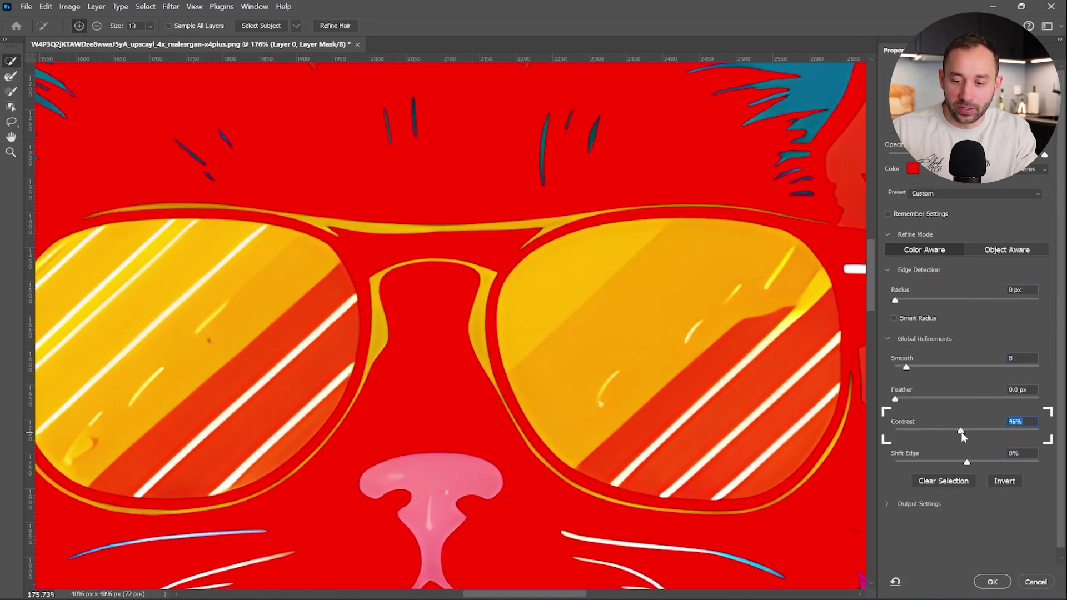
drag(967, 463, 934, 462)
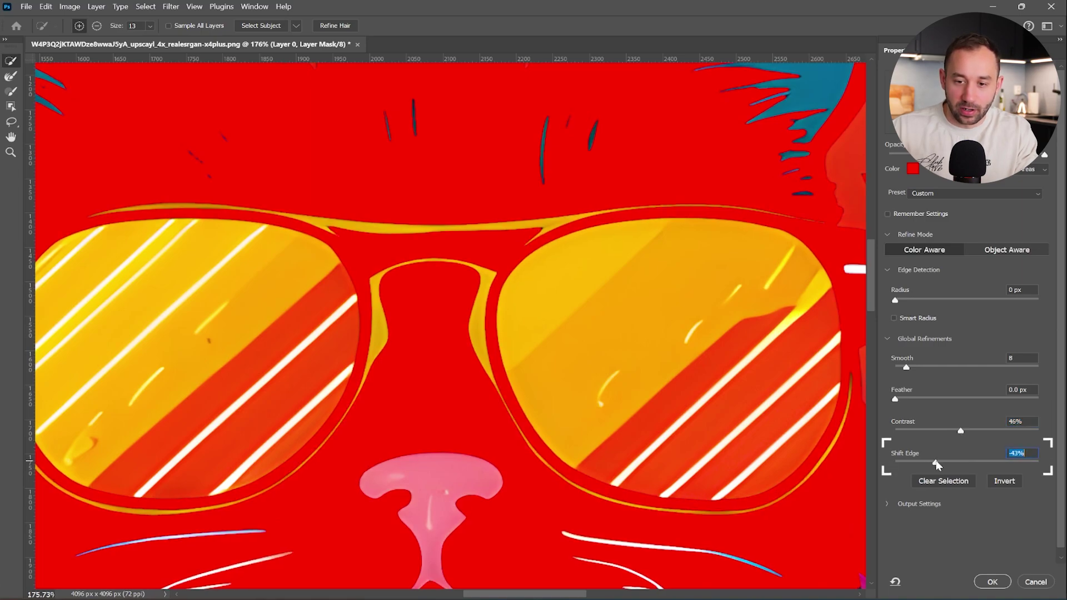
click(992, 582)
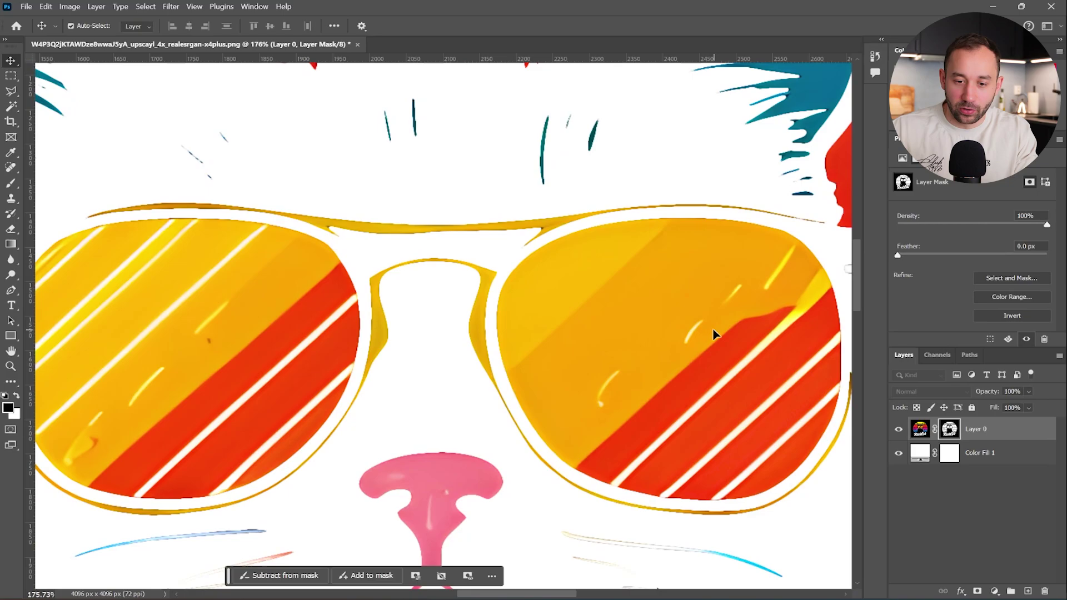
- Set the solid color fill layer to black (000000) to preview the RealCat lettering against it
scroll(681, 302, down, 6)
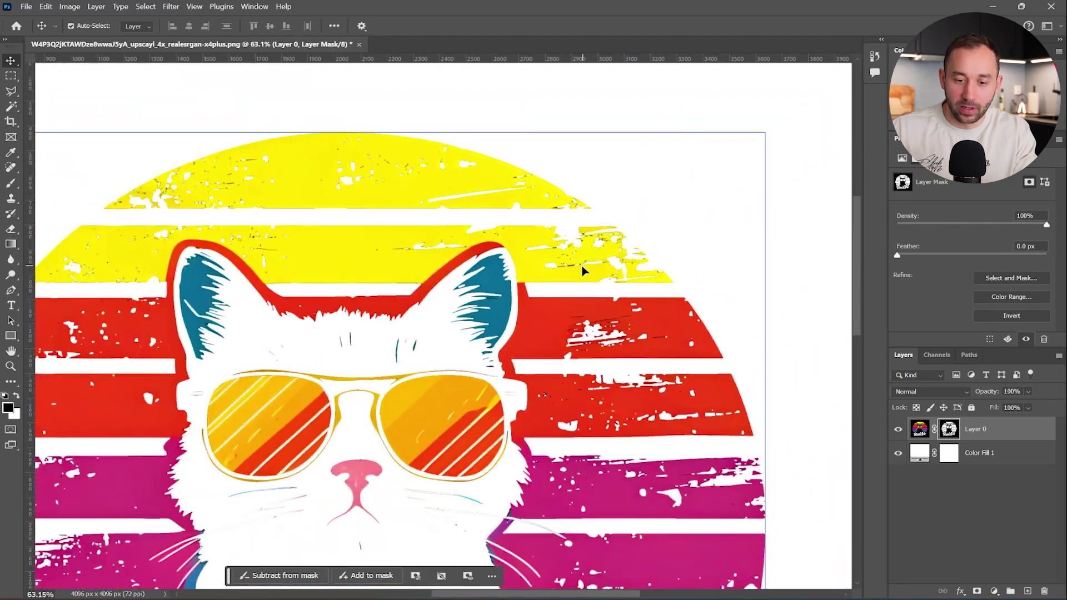
drag(416, 216, 588, 191)
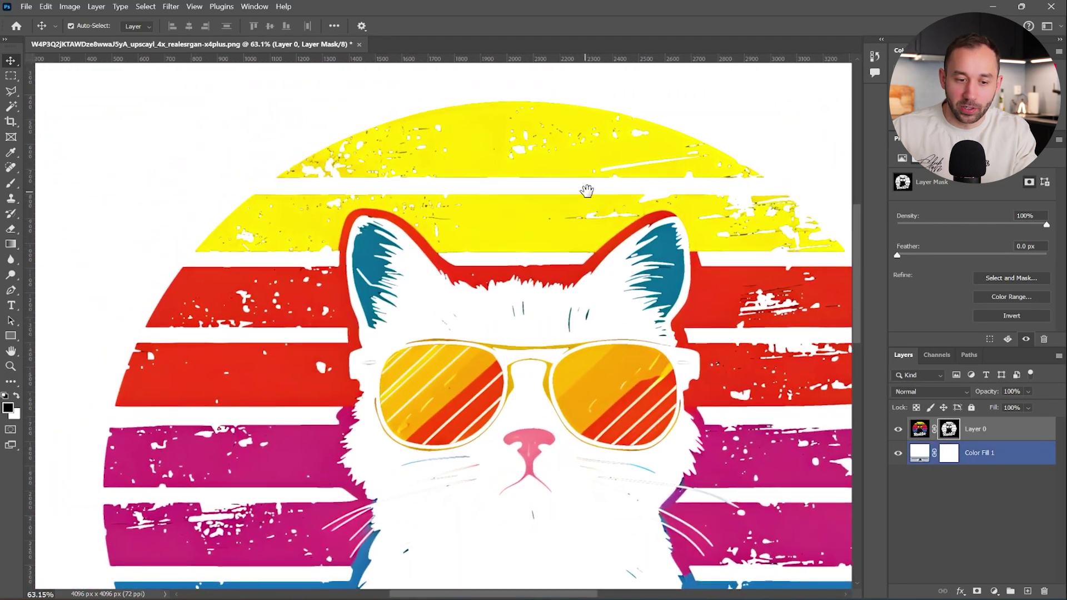
drag(491, 363, 672, 120)
drag(492, 238, 317, 88)
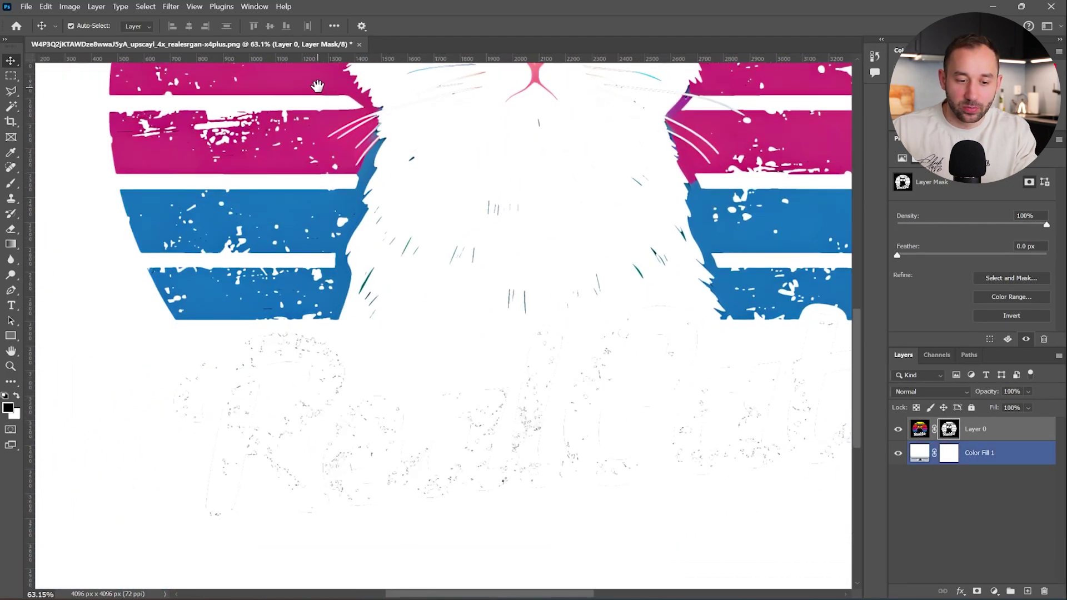
scroll(315, 90, down, 2)
double_click(914, 457)
drag(678, 317, 623, 352)
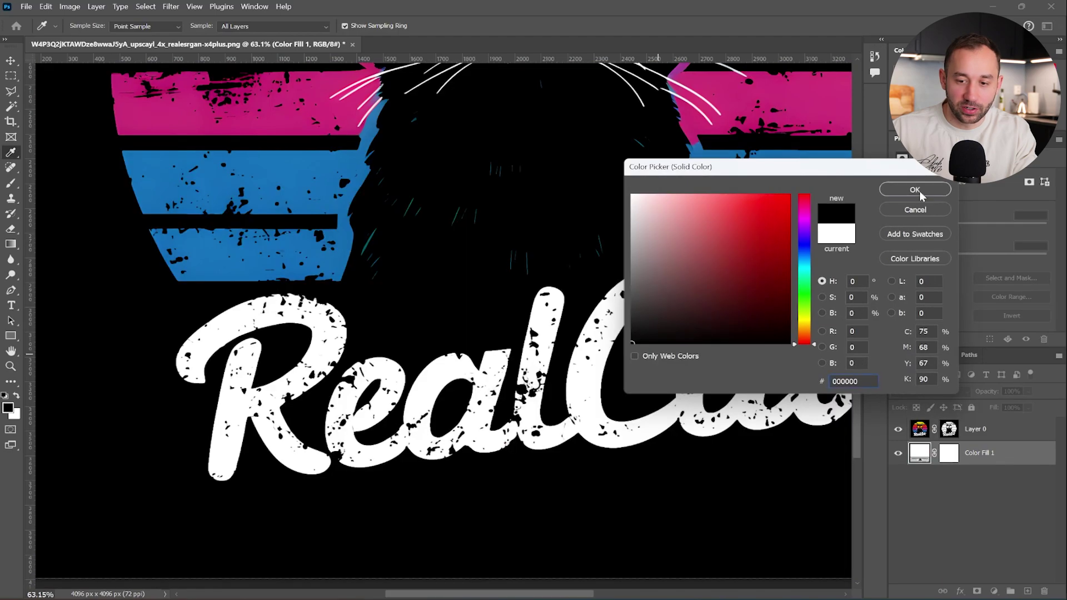
click(919, 191)
- Check the magenta and blue stripe edges on black, and change the solid color fill layer to light gray
drag(721, 160, 483, 317)
click(553, 270)
scroll(556, 269, up, 5)
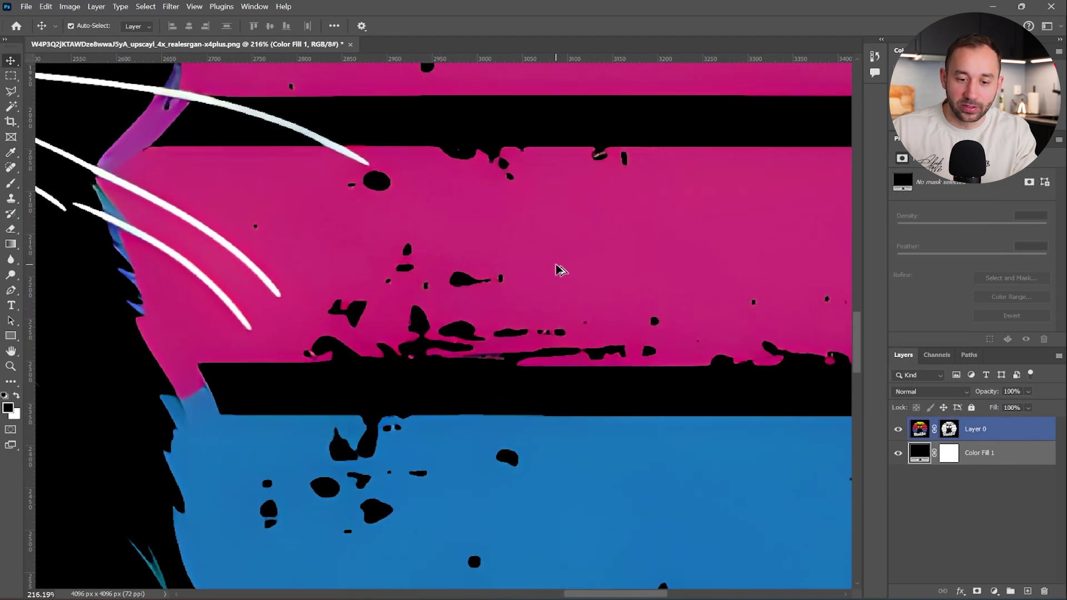
double_click(924, 462)
drag(786, 305, 579, 232)
click(903, 189)
scroll(553, 298, down, 5)
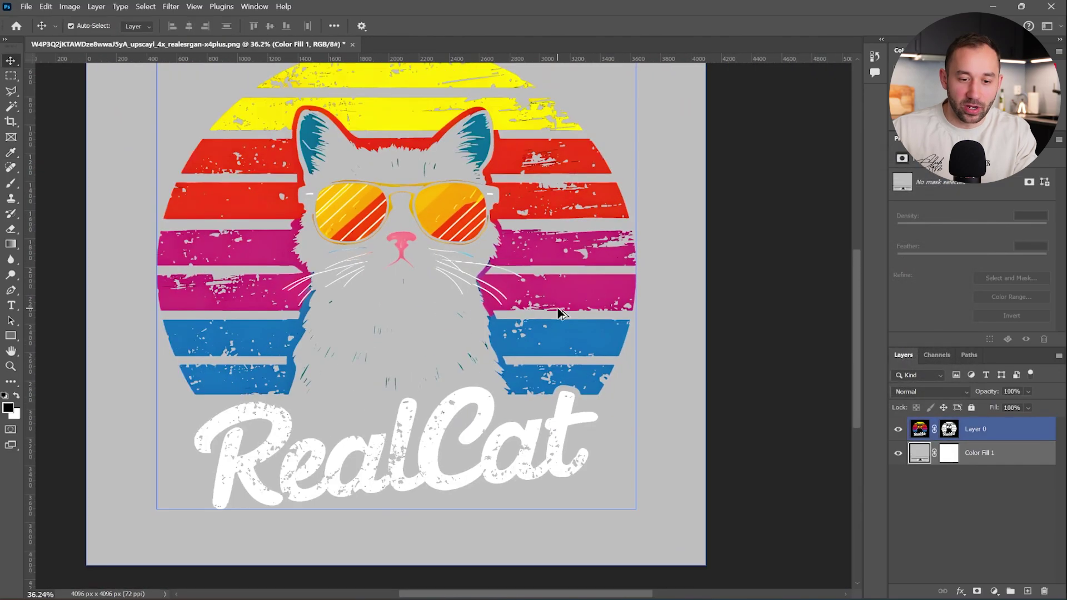
- Examine the scratched yellow and red stripes and the cat's ears for dark residue against the light gray backdrop
scroll(781, 291, up, 3)
scroll(615, 211, up, 5)
click(614, 240)
scroll(572, 227, down, 4)
click(528, 261)
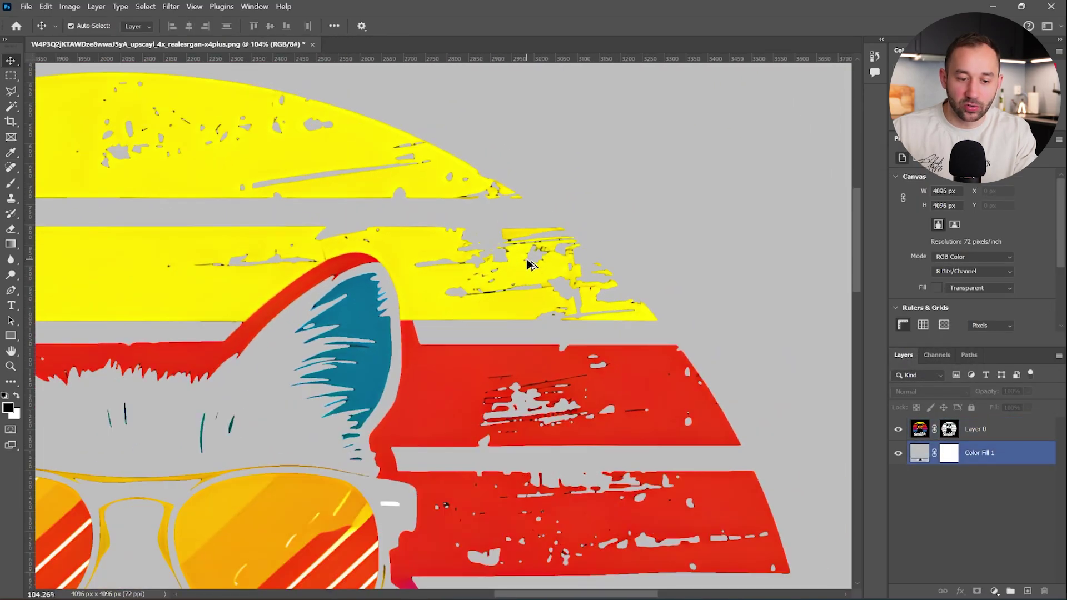
scroll(514, 266, down, 2)
click(486, 262)
drag(284, 246, 575, 252)
scroll(575, 251, down, 4)
drag(787, 323, 637, 210)
scroll(638, 210, down, 2)
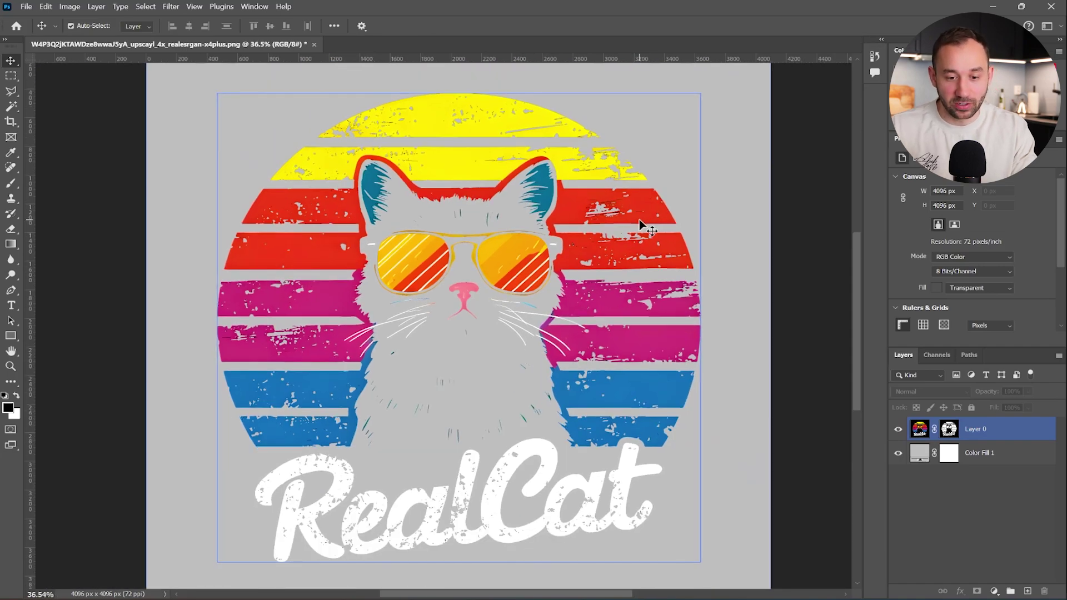
- Change the solid color fill layer to a dark navy blue to preview the whole design against it
double_click(915, 454)
click(757, 321)
mouse_move(806, 265)
mouse_down()
mouse_move(804, 245)
mouse_move(805, 254)
mouse_up()
click(755, 309)
click(914, 189)
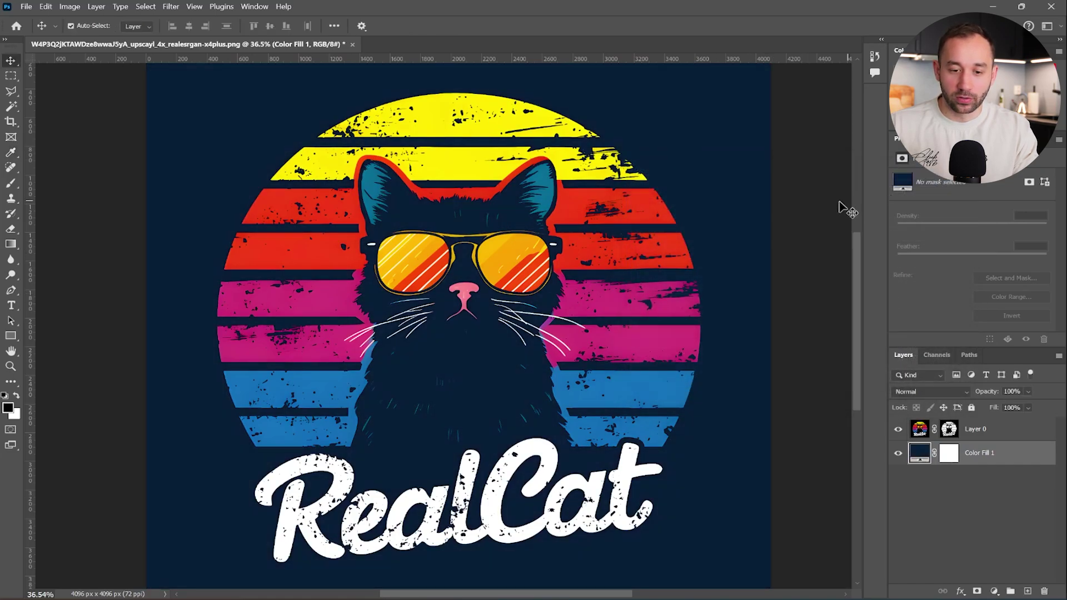
scroll(573, 165, up, 5)
scroll(572, 166, down, 5)
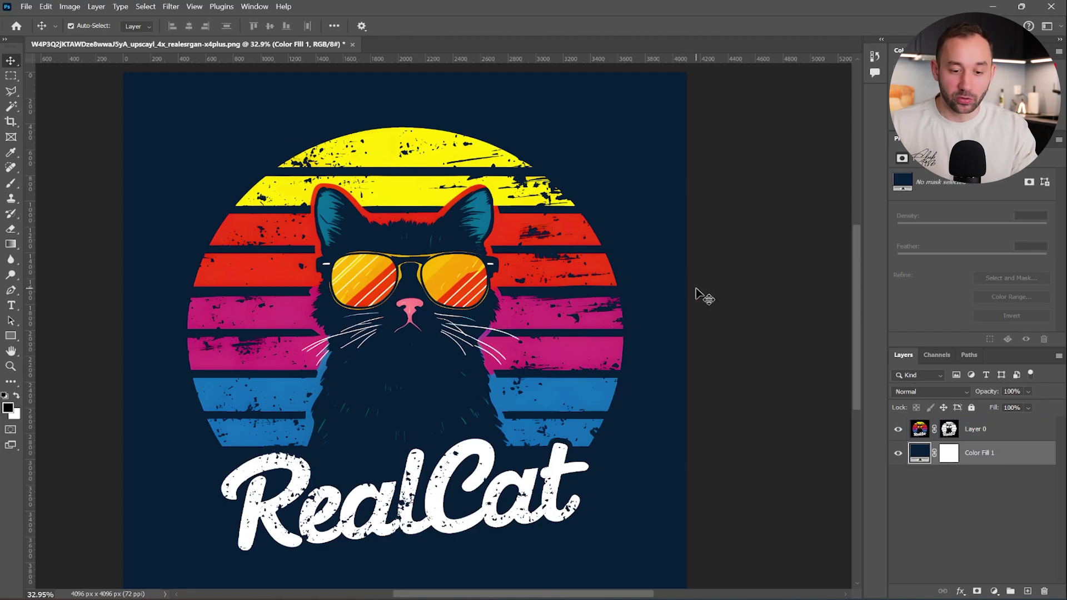
drag(695, 289, 716, 281)
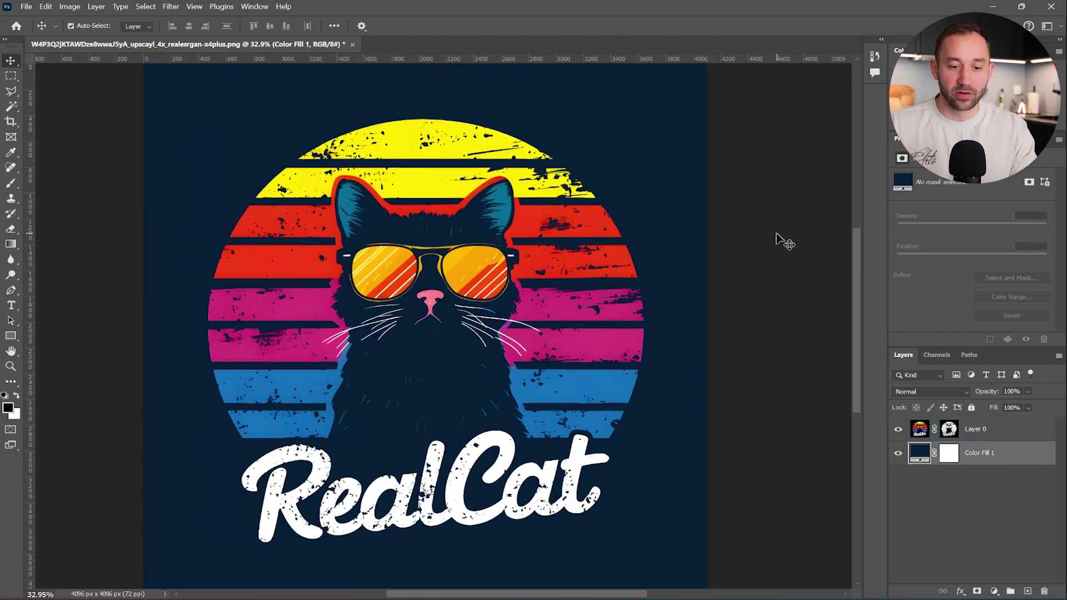